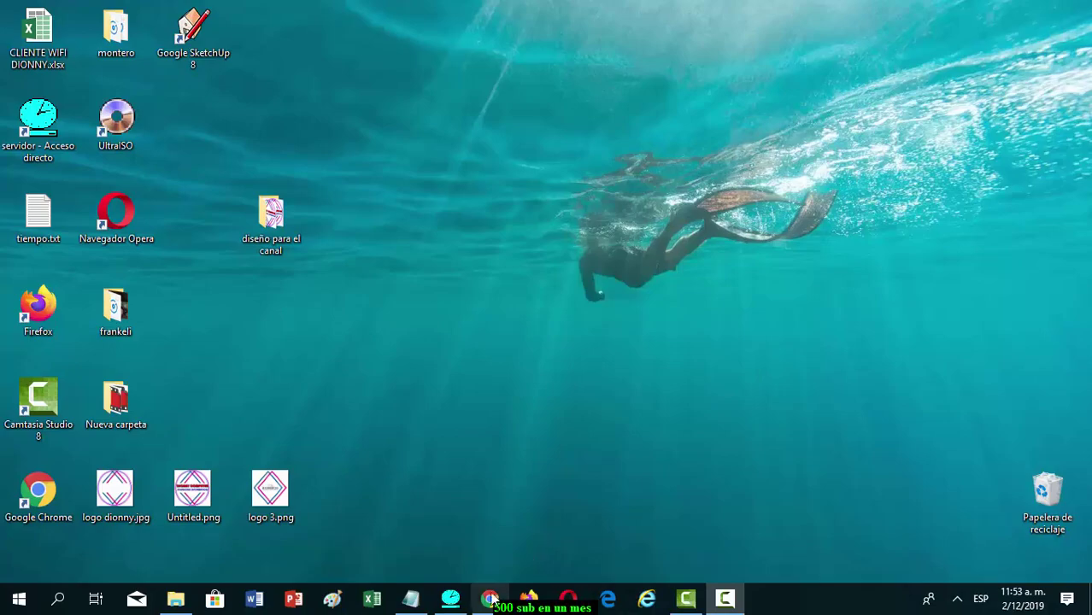
- Switch to Chrome and open the signed-in account's own YouTube channel page
click(489, 601)
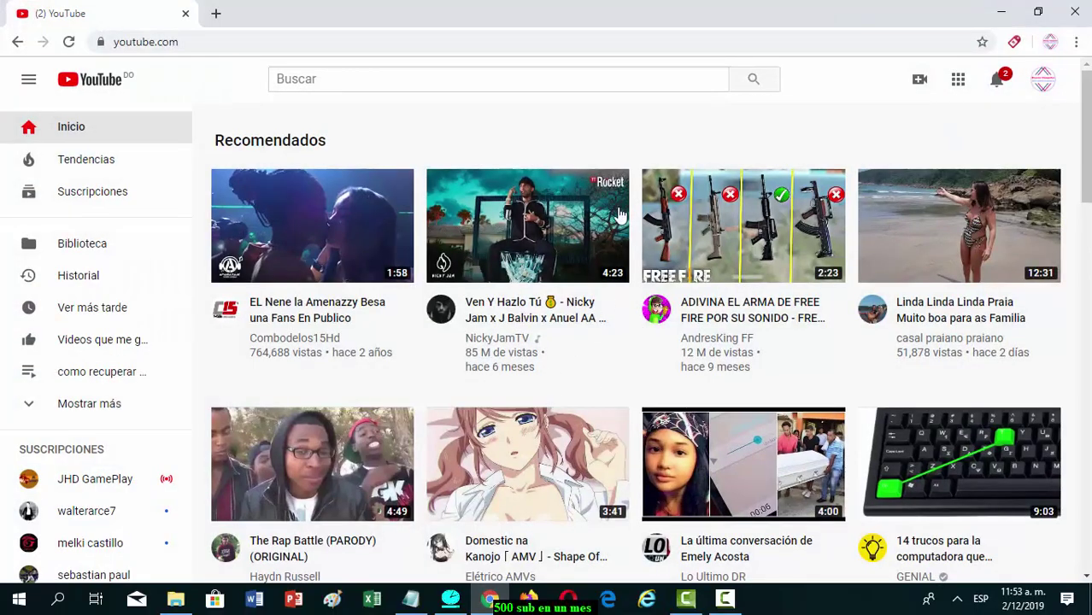
click(1043, 80)
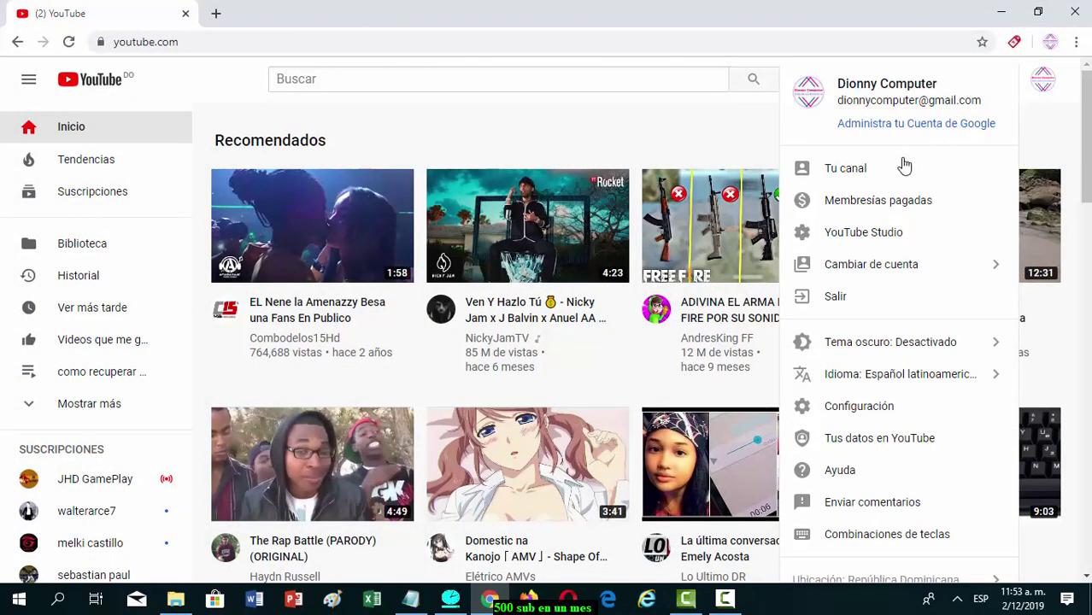
click(890, 171)
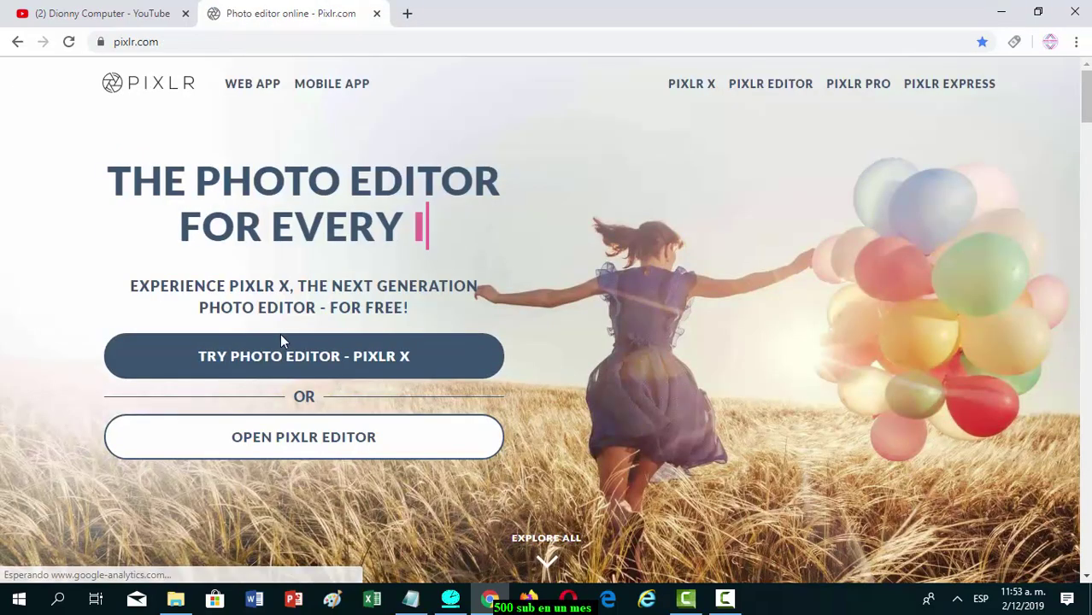
- Launch Pixlr Editor from the Pixlr site and create a new blank image 2560 wide by 1440 high
click(293, 449)
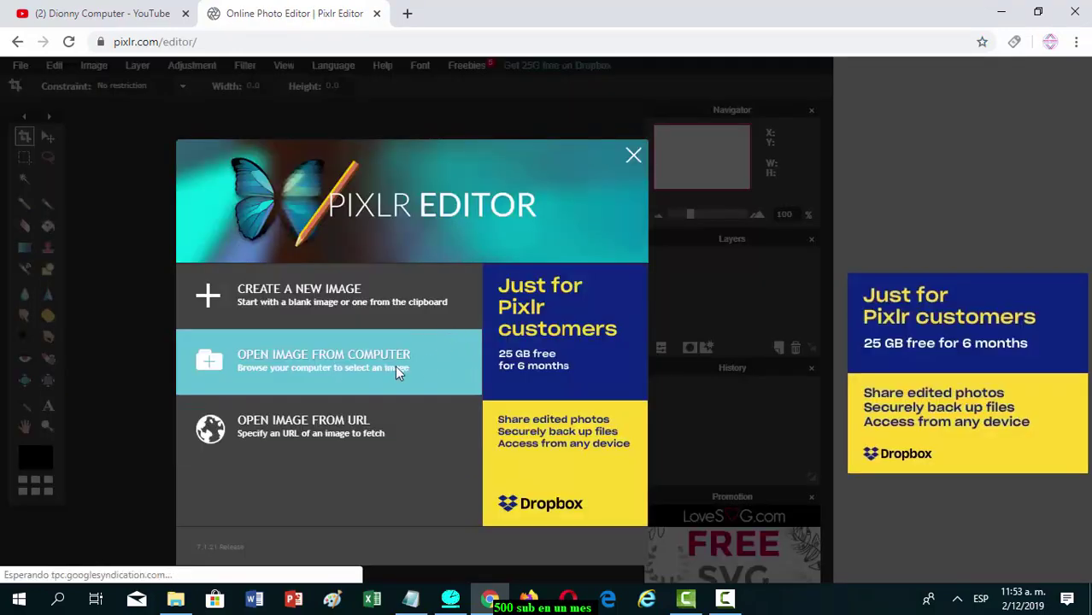
click(353, 307)
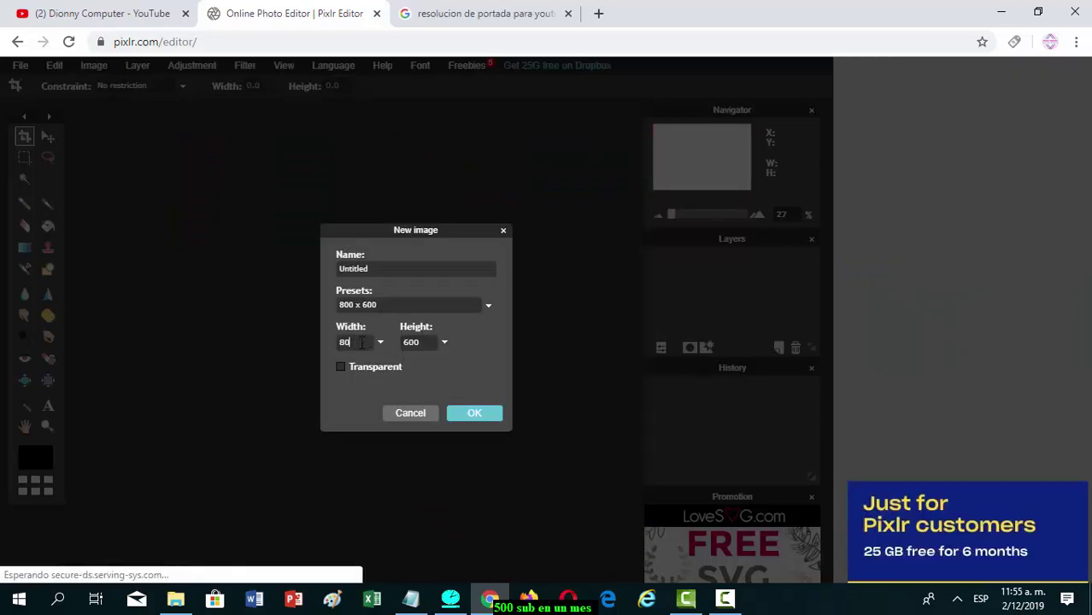
key(BackSpace)
key(BackSpace)
text(25)
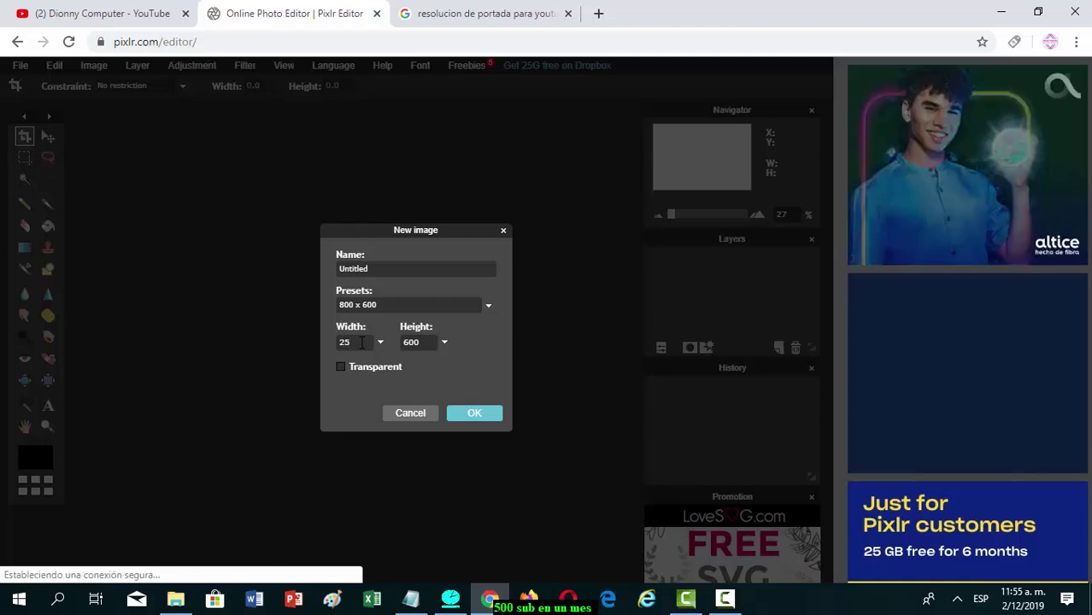
text(60)
click(424, 342)
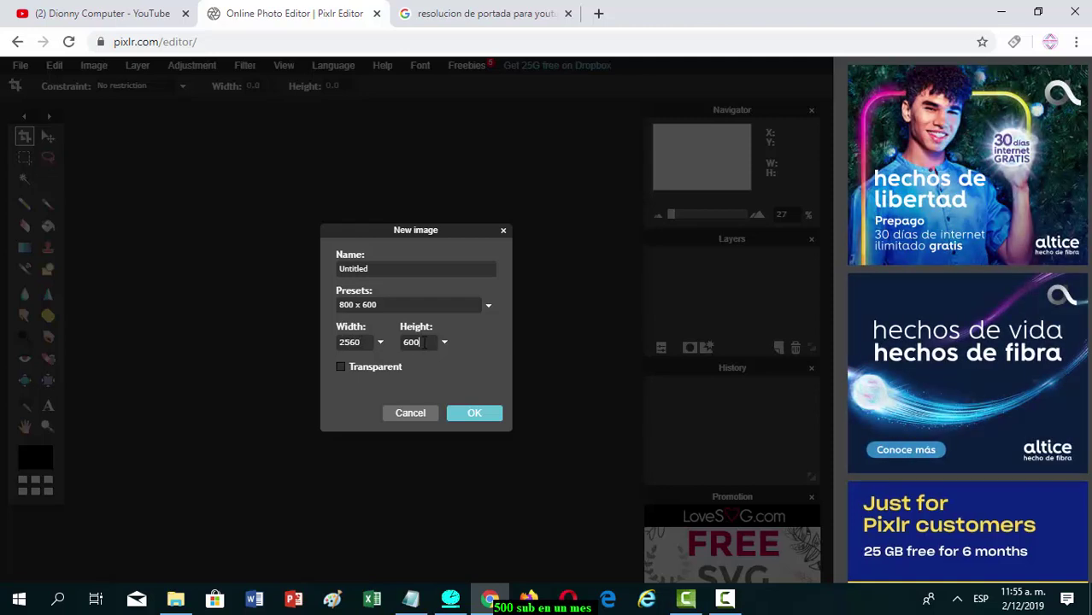
key(BackSpace)
key(BackSpace)
key(BackSpace)
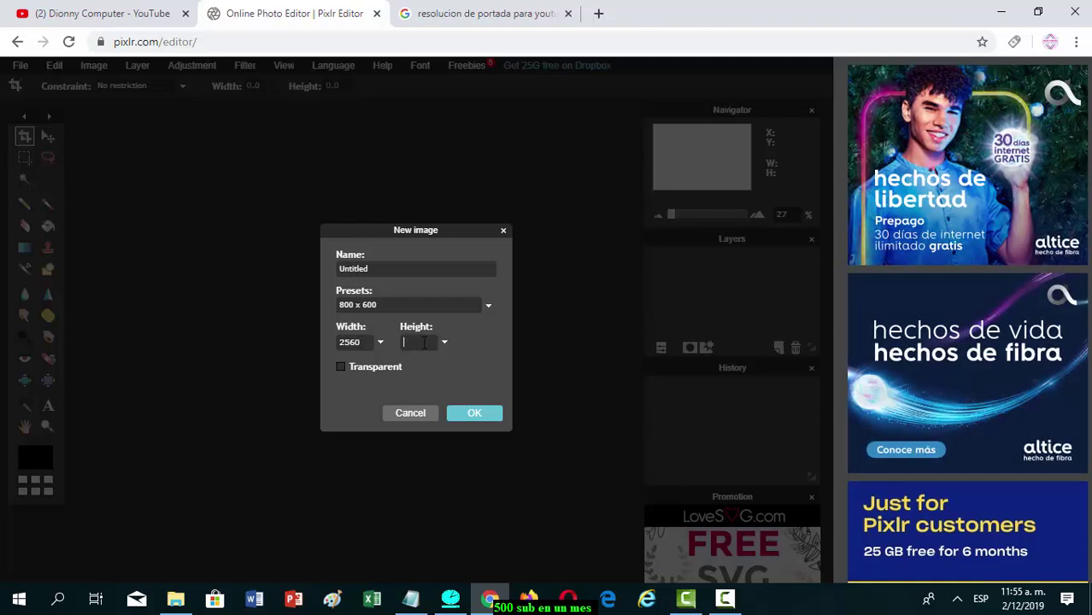
text(1440)
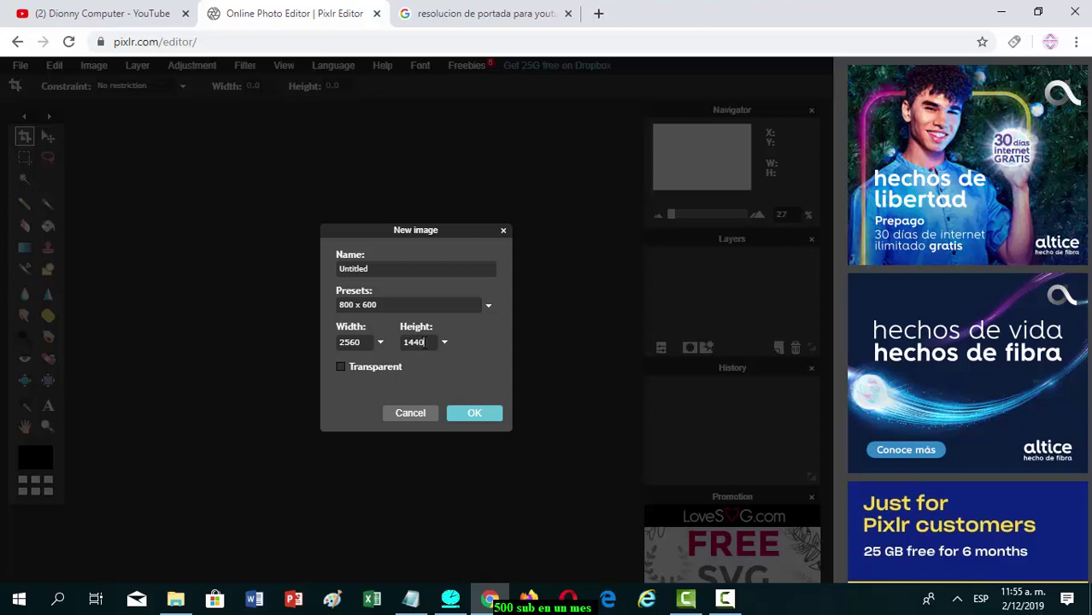
click(474, 414)
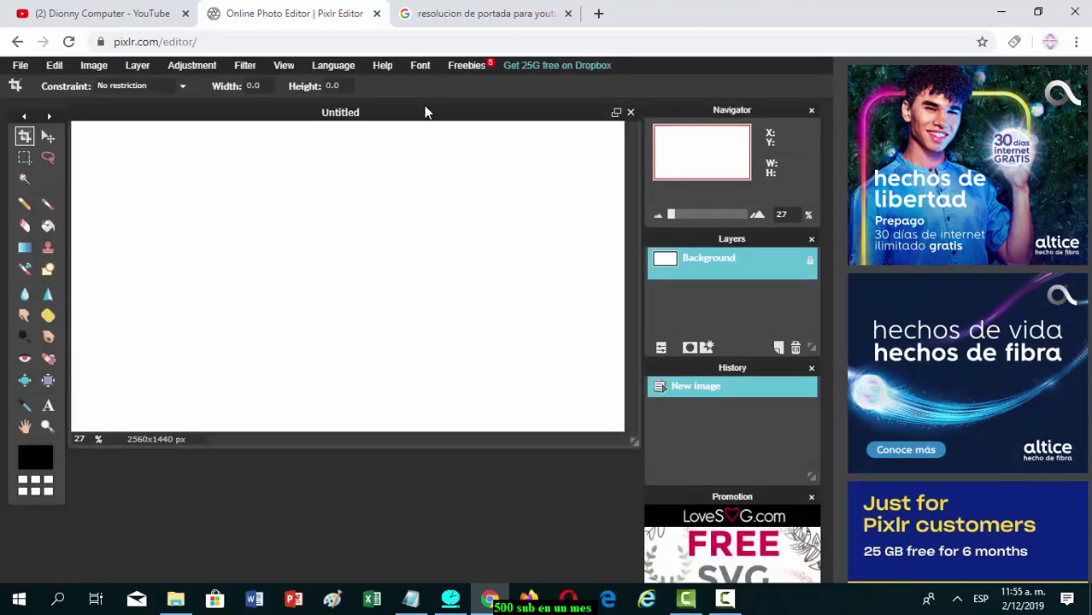
- Mark a full-width band about 2545 by 497 px across the canvas middle with the Marquee tool and deselect it
drag(425, 113, 422, 115)
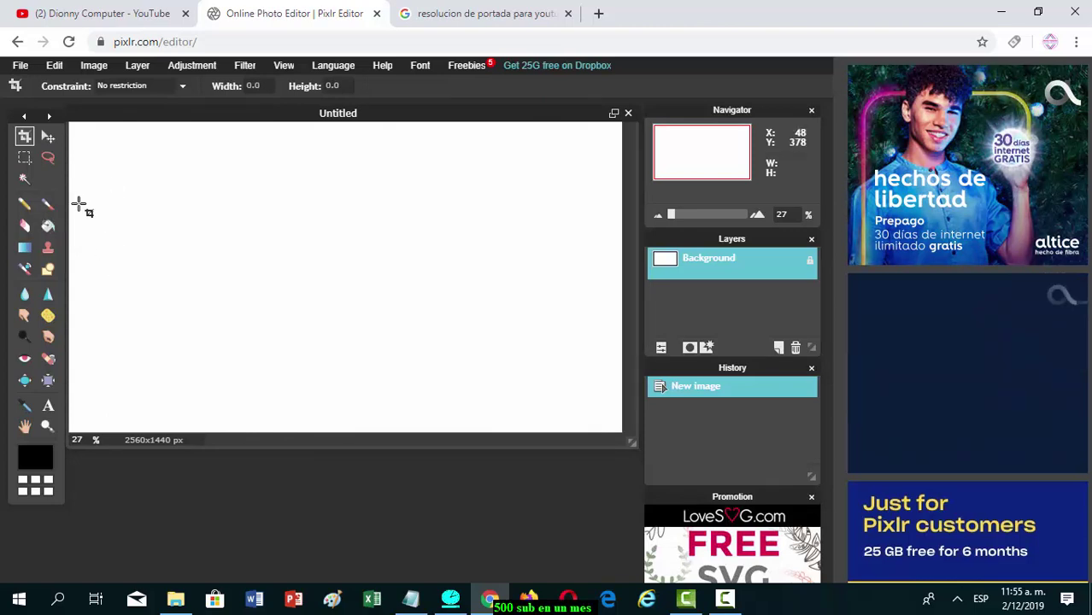
click(24, 157)
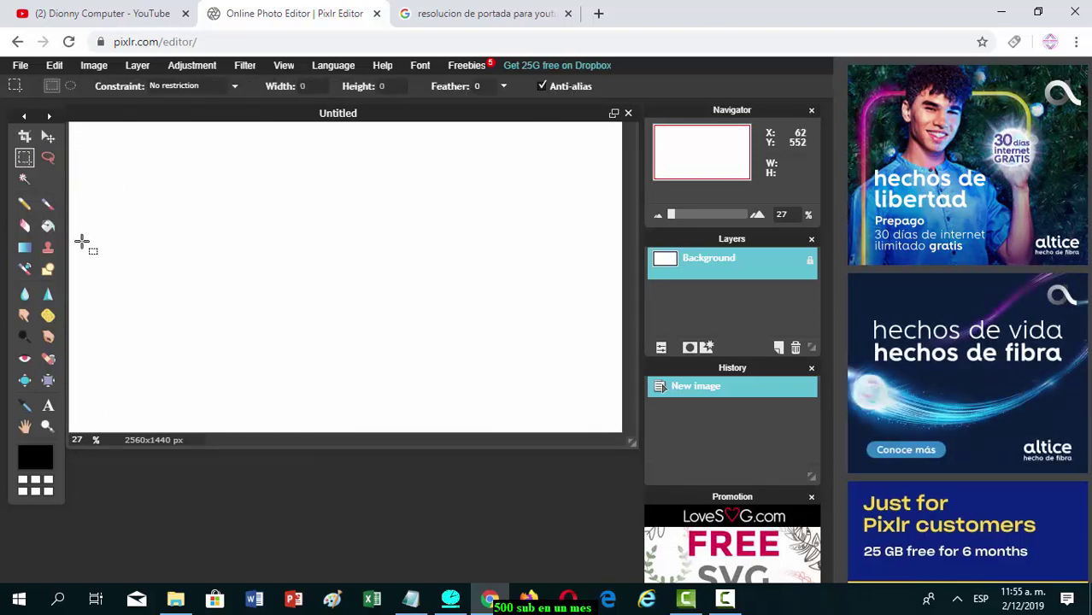
drag(70, 224, 621, 329)
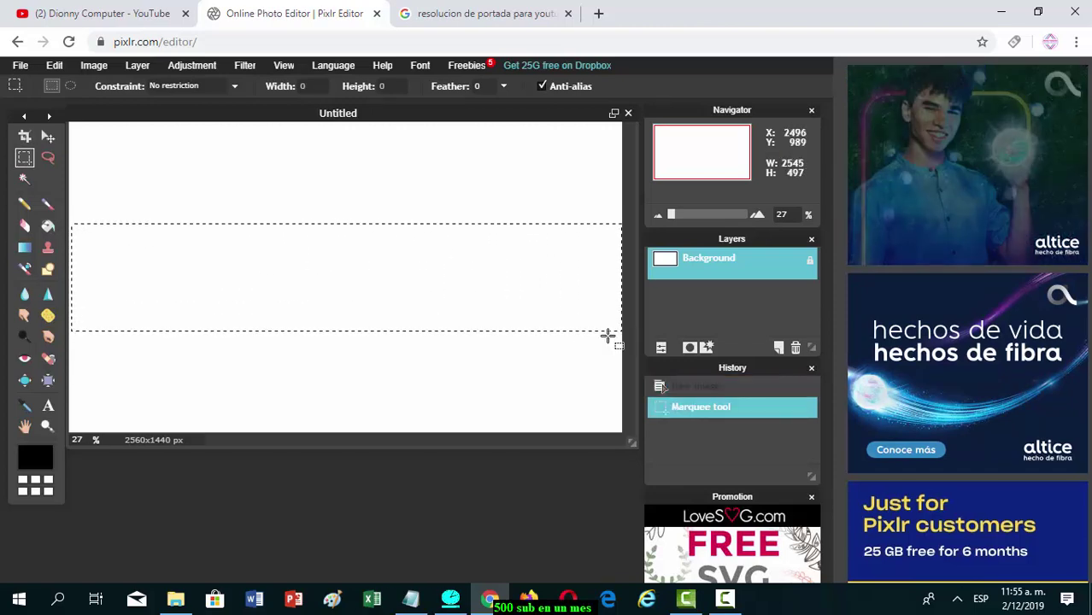
click(372, 355)
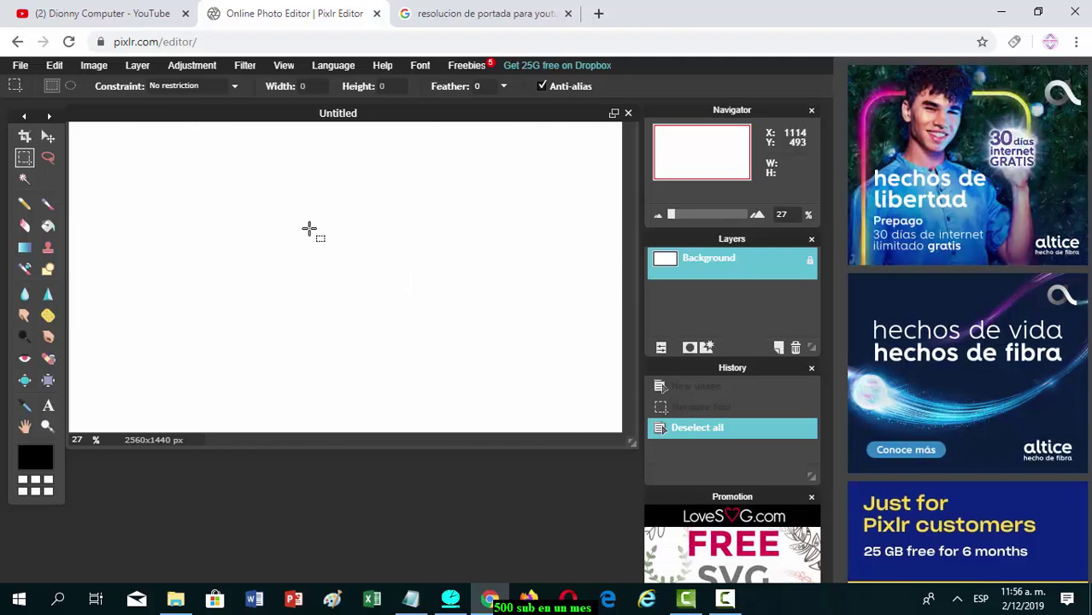
- Fill the whole canvas background with solid blue using the Paint bucket tool
click(49, 227)
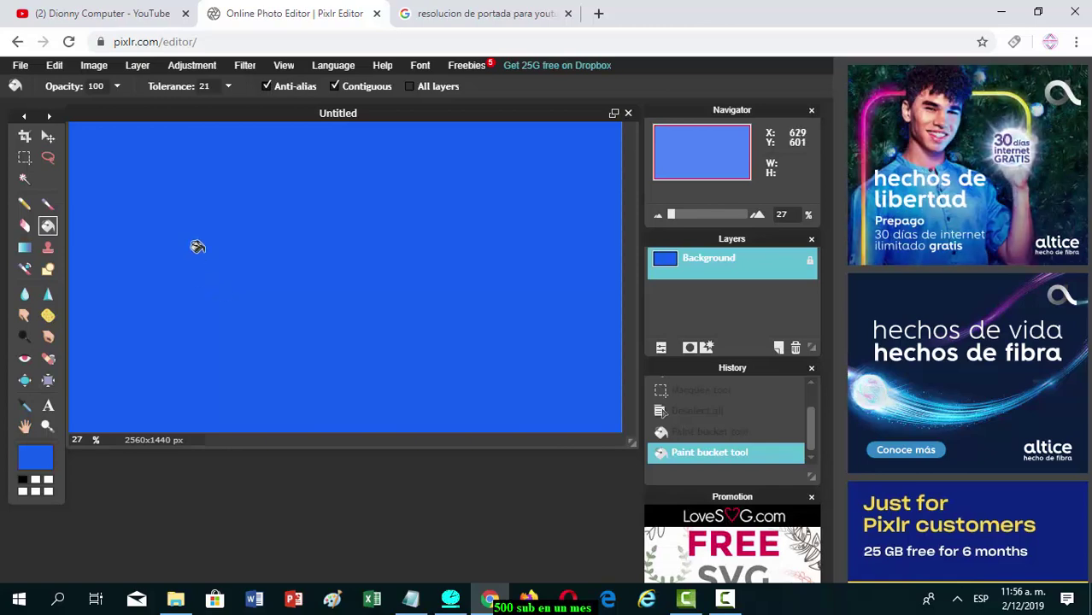
- Open the image "logo dionny computer.png" from the desktop folder "diseño para el canal"
click(20, 65)
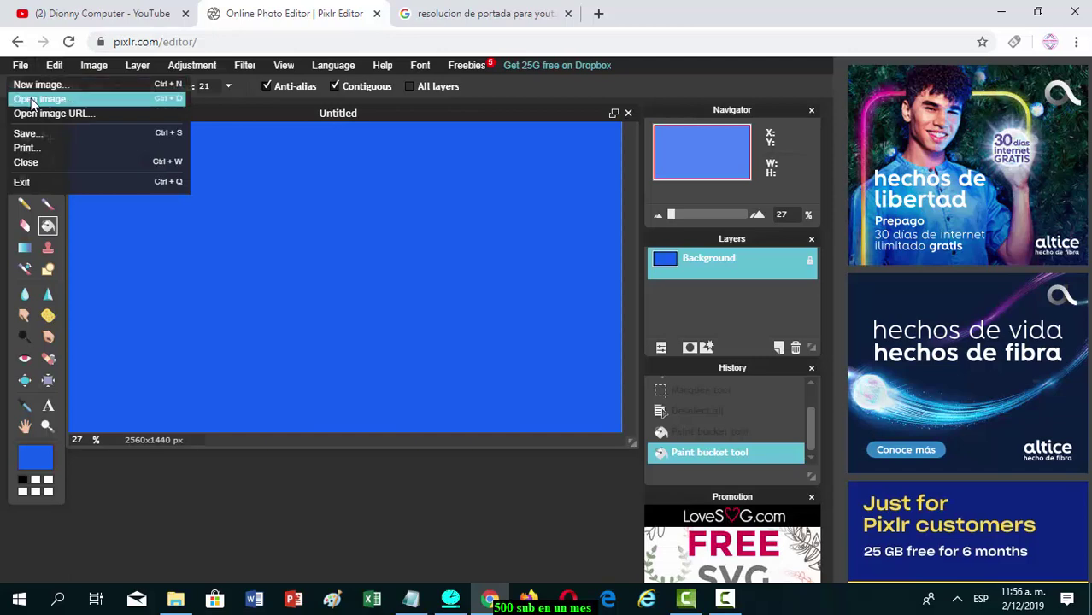
click(41, 99)
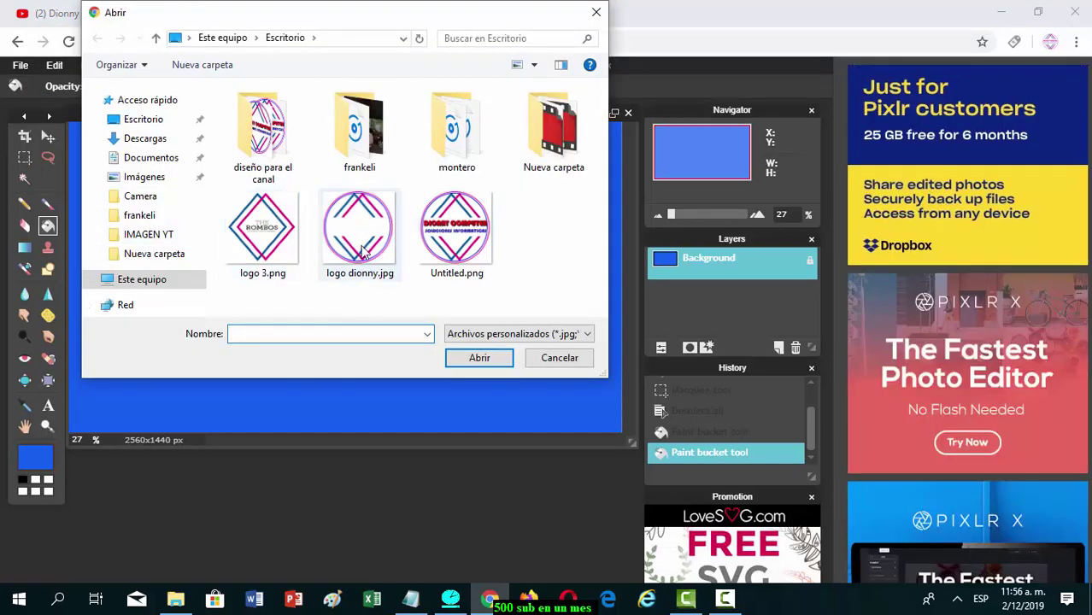
double_click(261, 153)
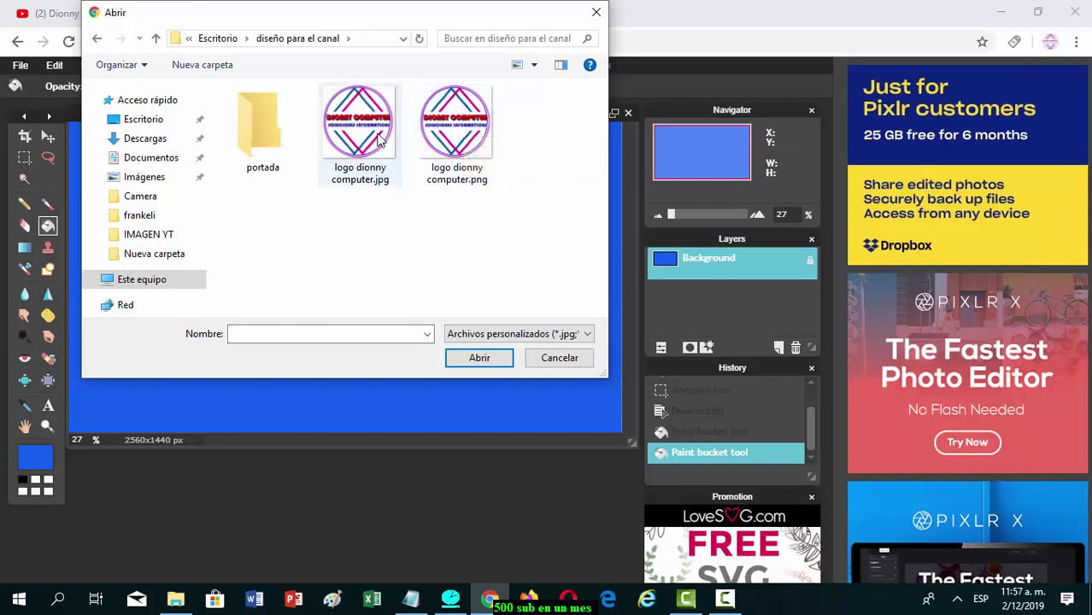
click(467, 139)
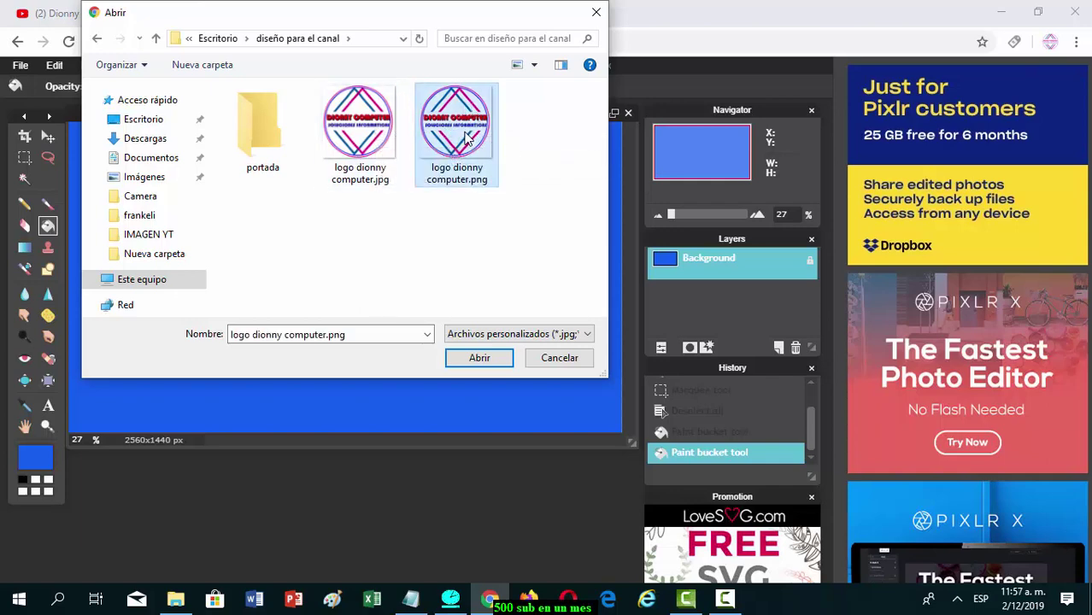
click(479, 358)
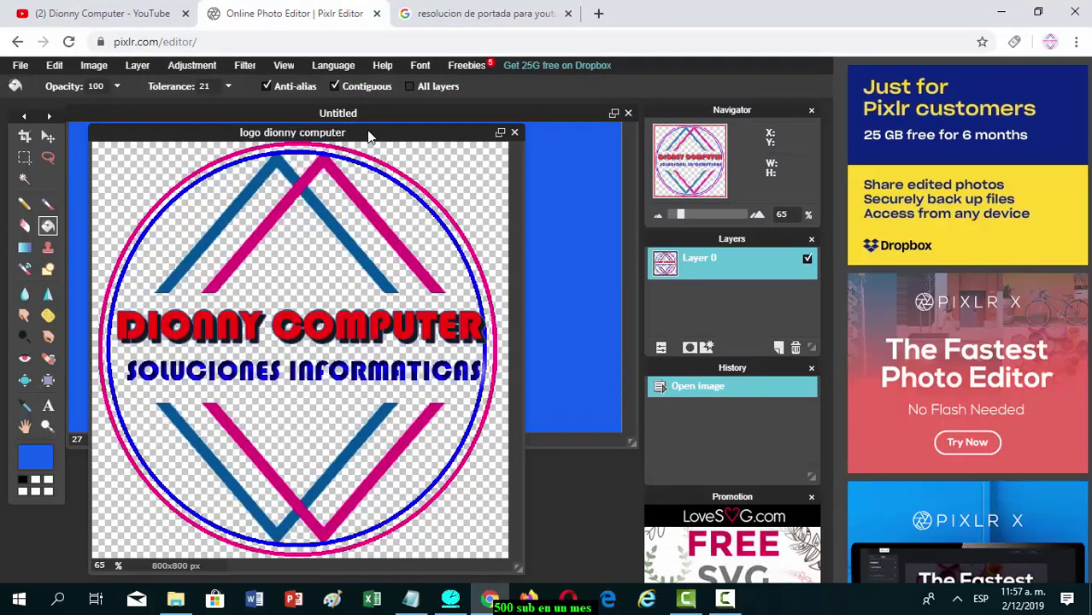
- Copy the logo's layer into the blue Untitled image and close the separate logo image
drag(368, 136, 542, 299)
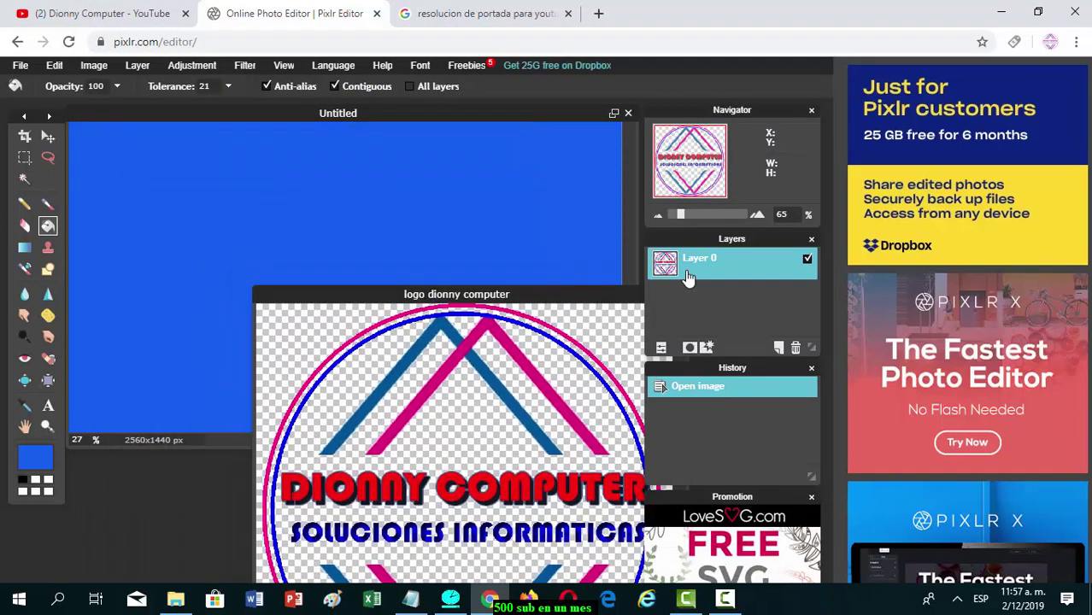
drag(680, 275, 418, 256)
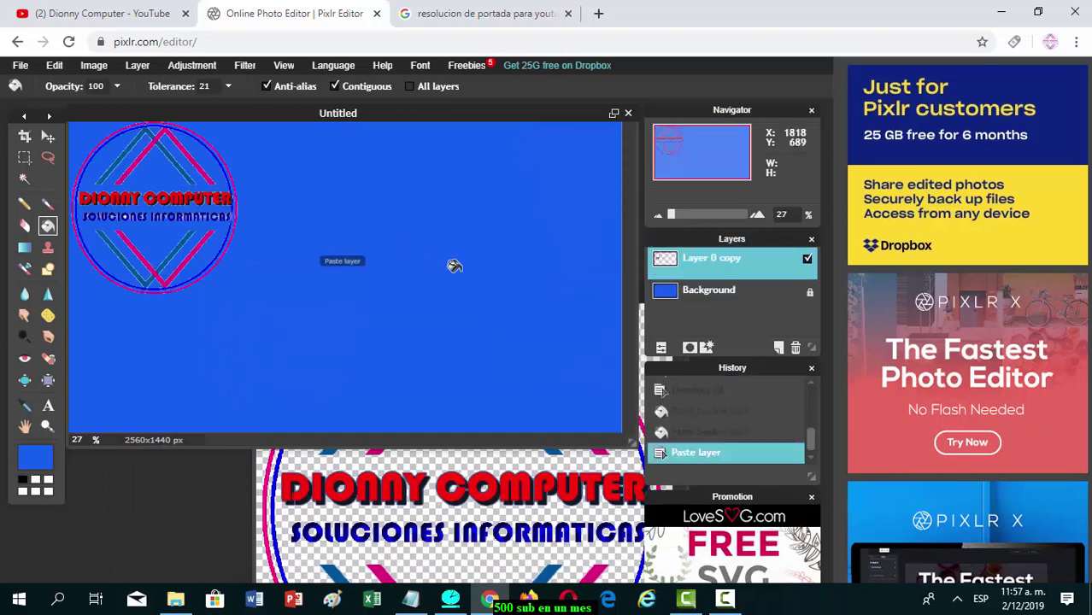
click(475, 501)
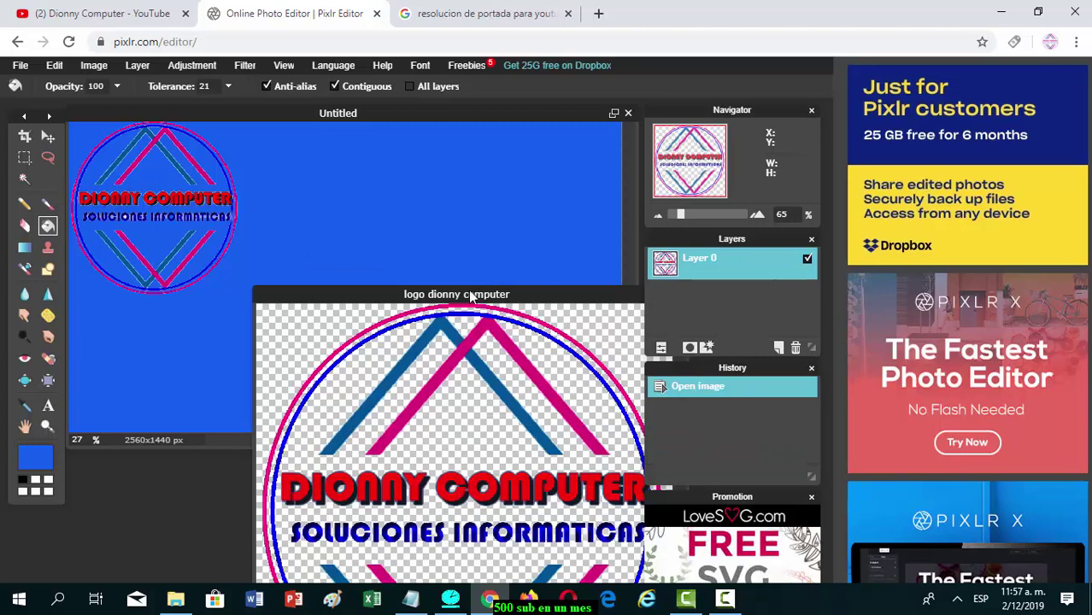
drag(473, 293, 350, 192)
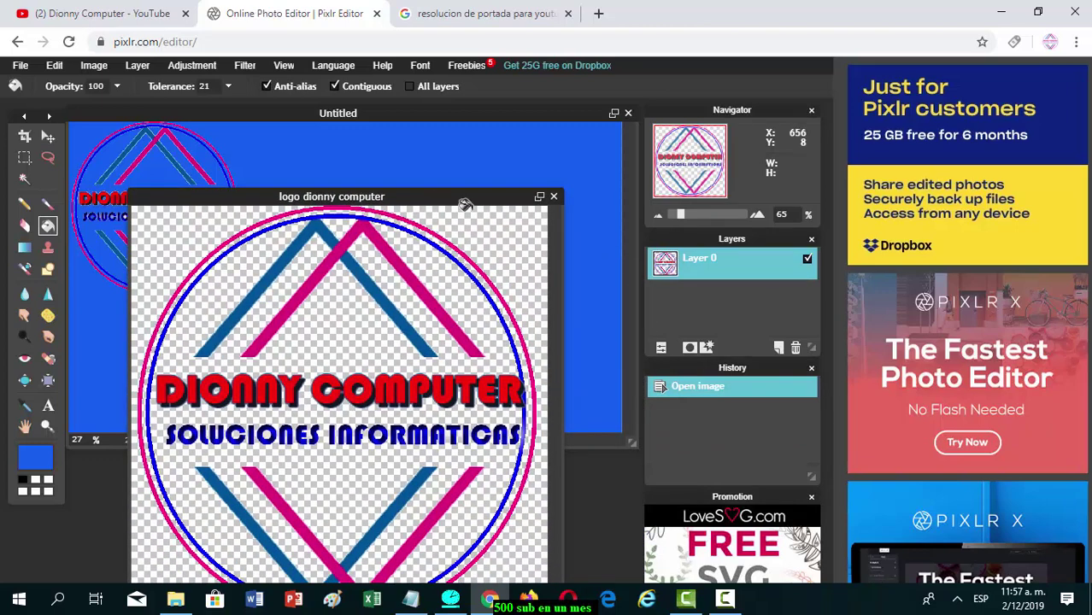
click(554, 197)
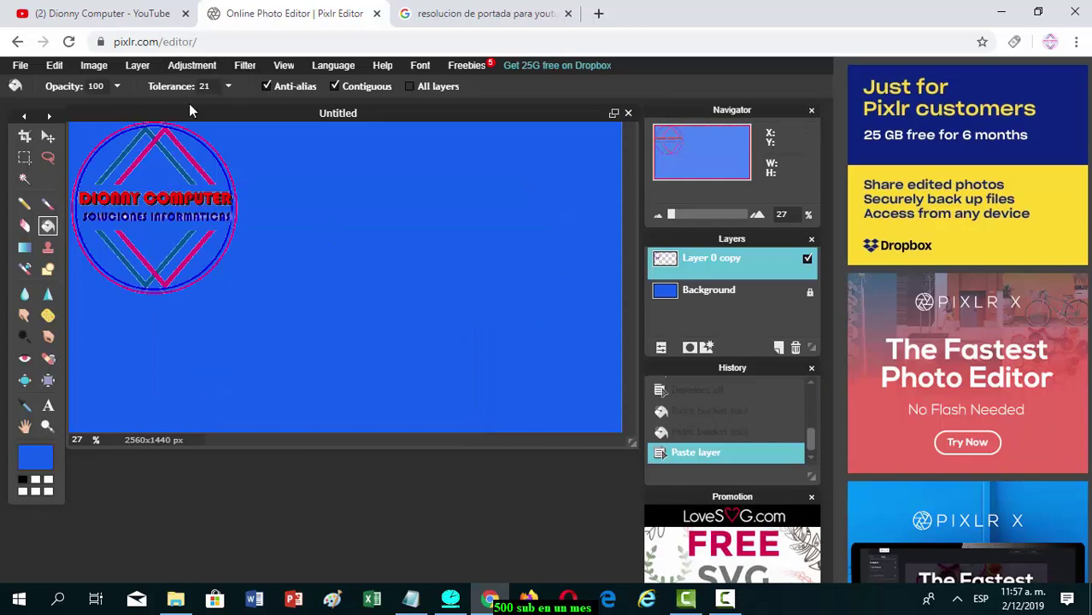
- Move the logo layer from the canvas's upper-left corner to the right side, near mid-height
click(48, 138)
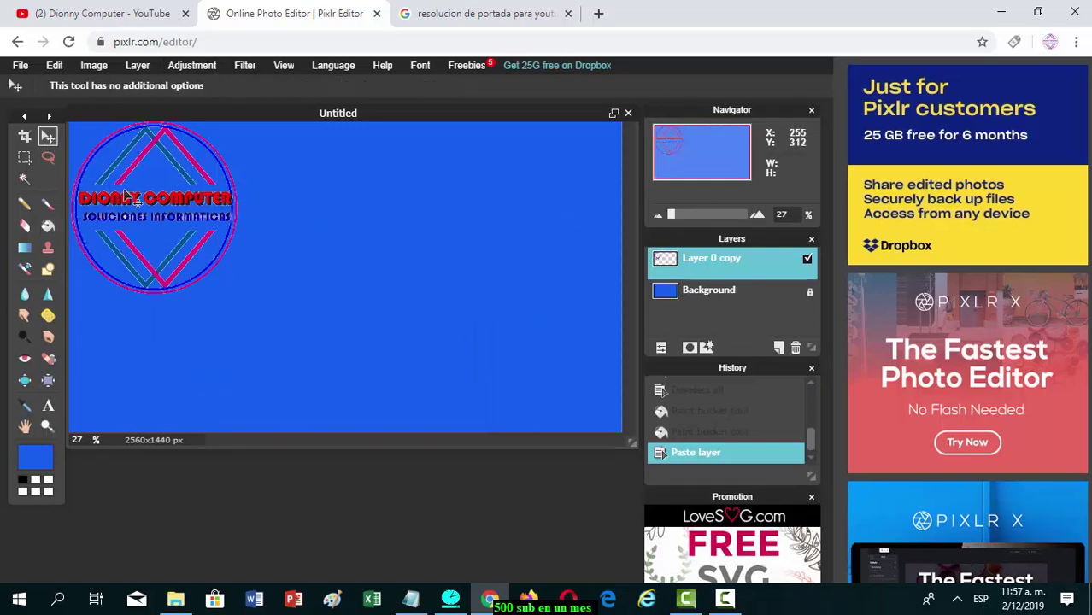
drag(128, 198, 497, 264)
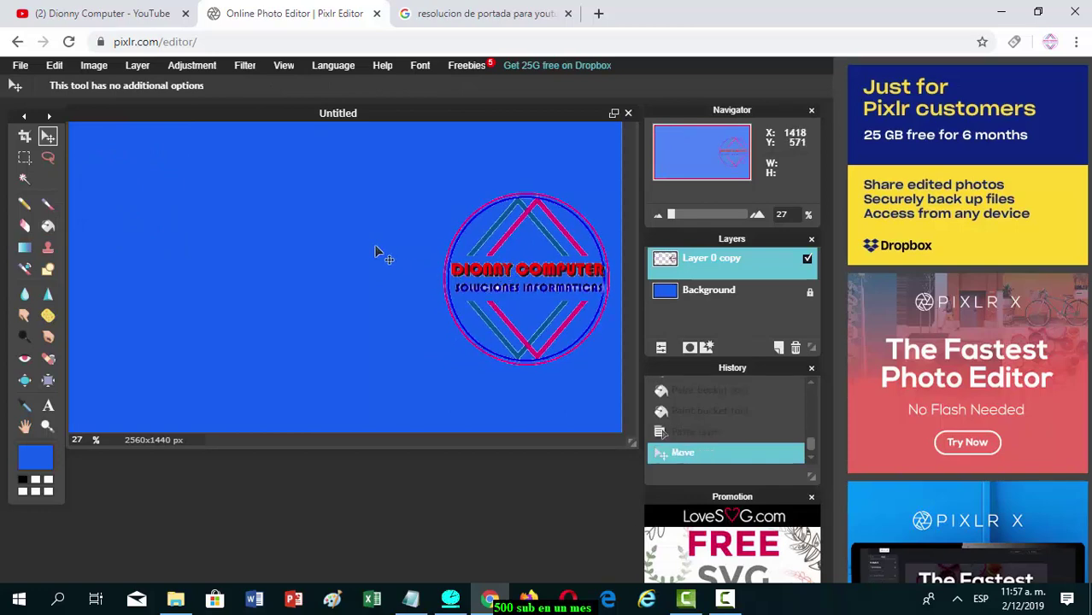
- Change the editor's interface language to Español
click(54, 69)
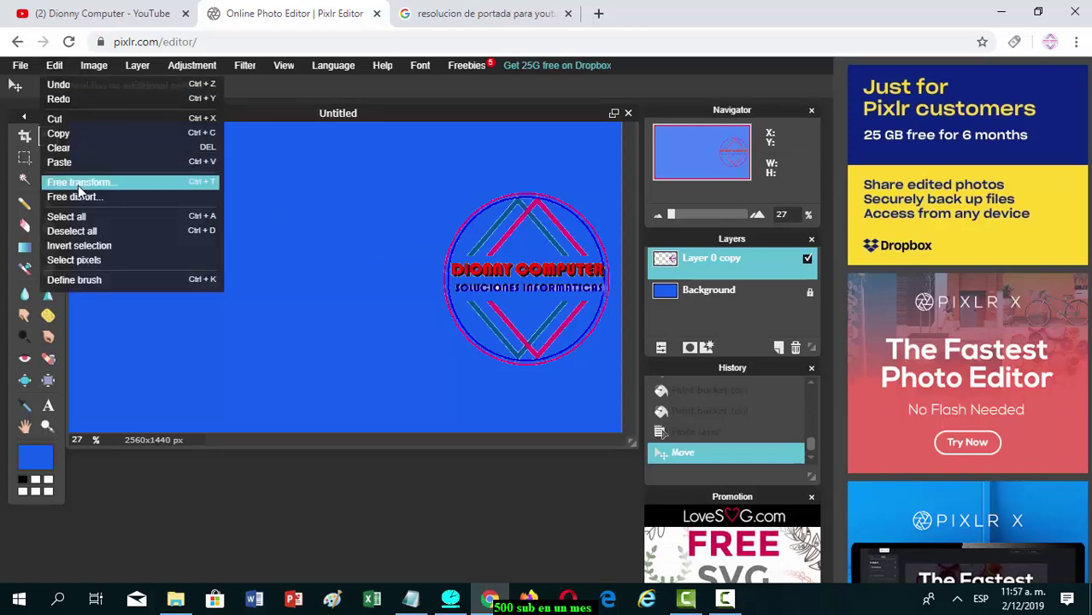
mouse_move(442, 67)
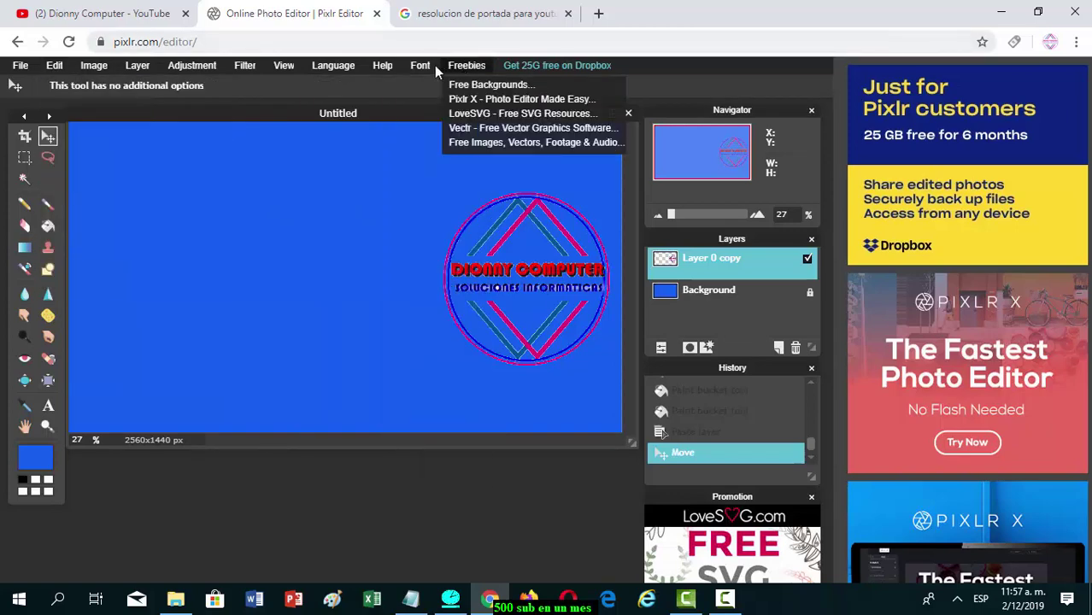
mouse_move(346, 72)
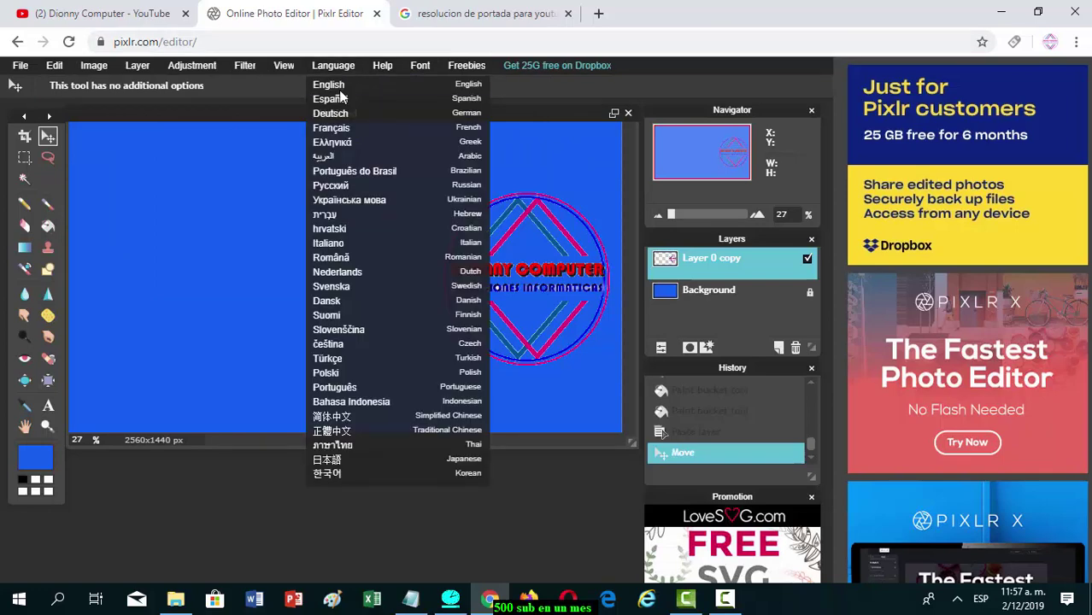
click(340, 99)
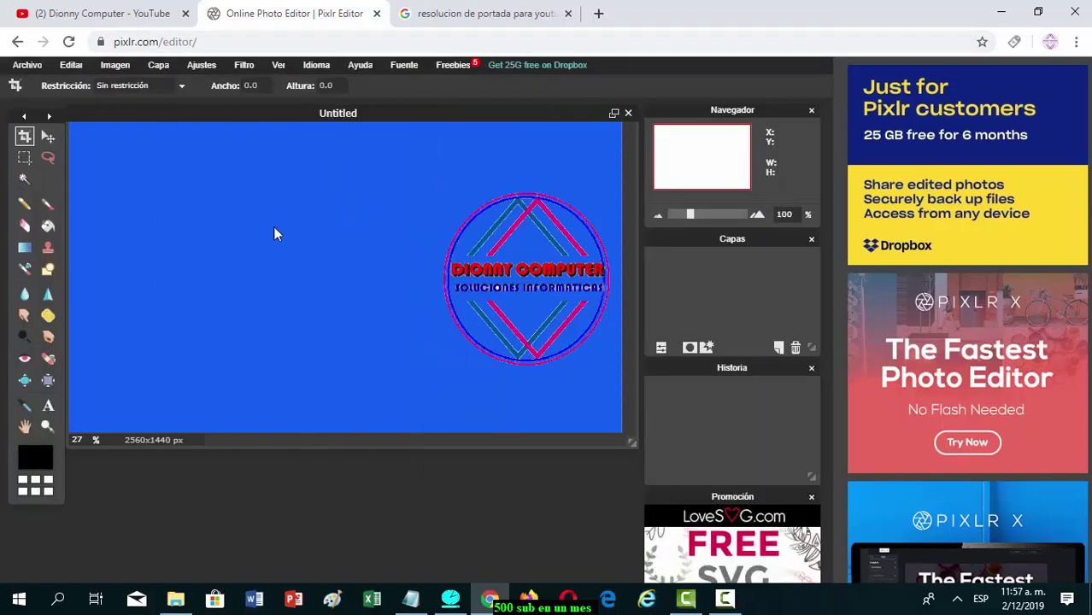
- Shrink the logo with free transform, shift it close to the canvas's right edge at mid-height, and apply the transform
click(68, 67)
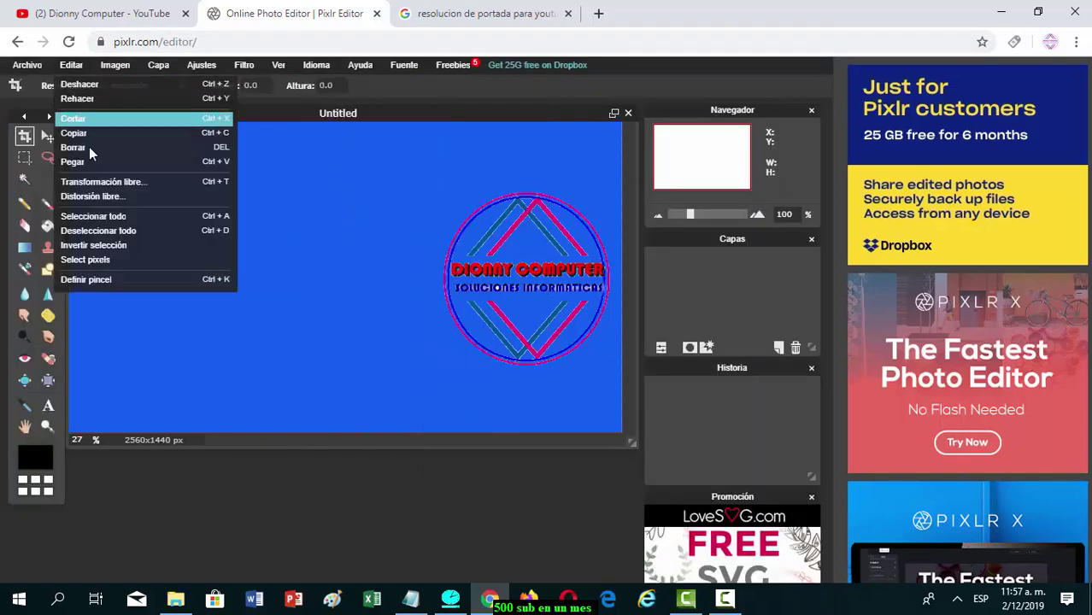
click(91, 185)
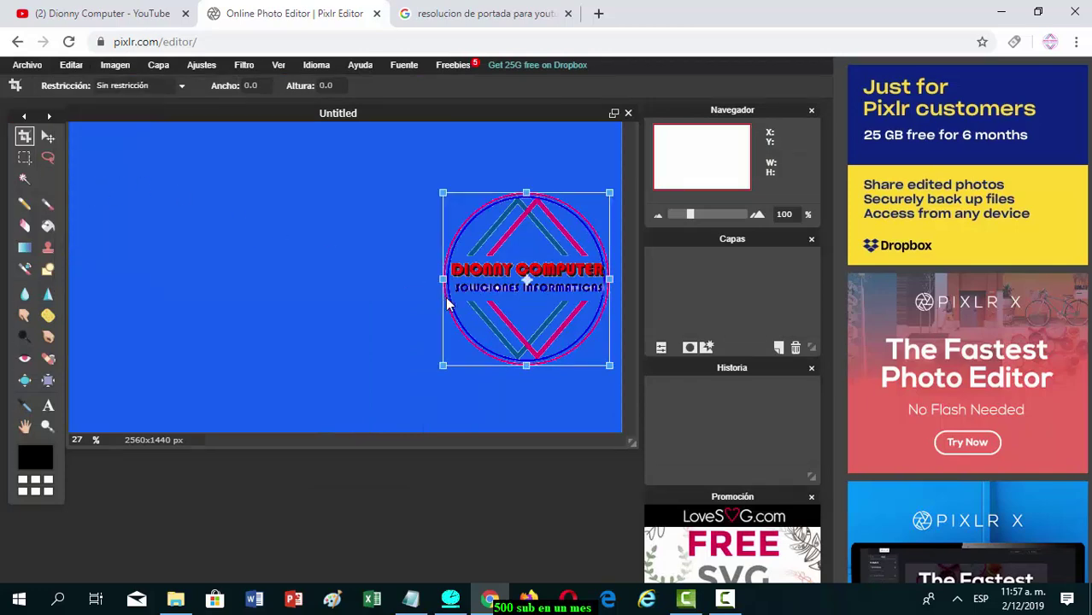
drag(442, 365, 462, 347)
drag(506, 317, 531, 303)
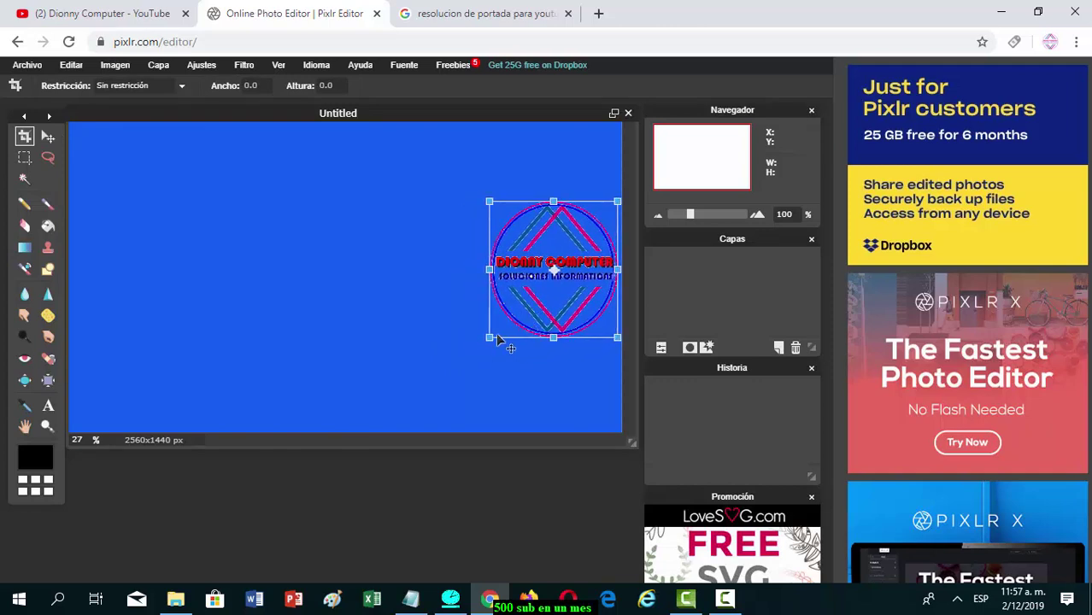
drag(490, 337, 529, 307)
key(Return)
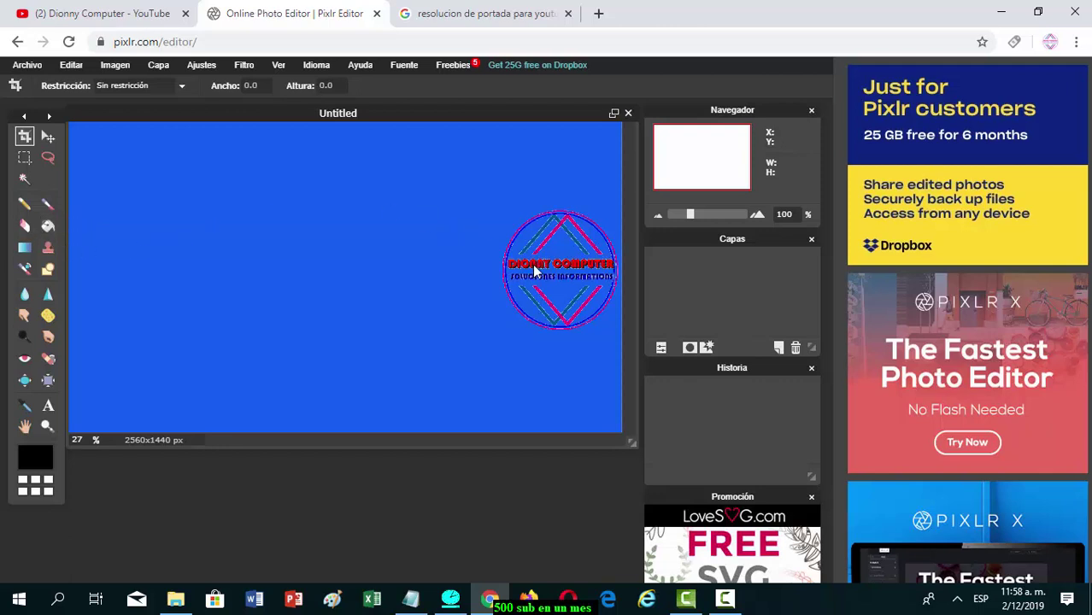
- Open the logo layer's styles, try the drop shadow and bevel, and keep only the inner shadow (Sombra interior) enabled
click(706, 348)
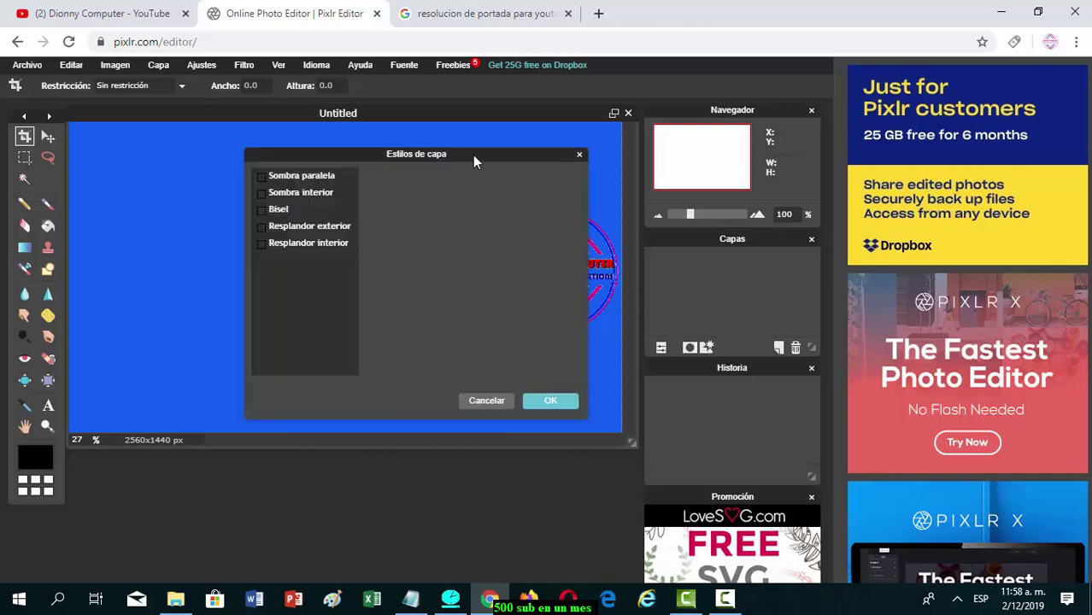
drag(473, 155, 361, 223)
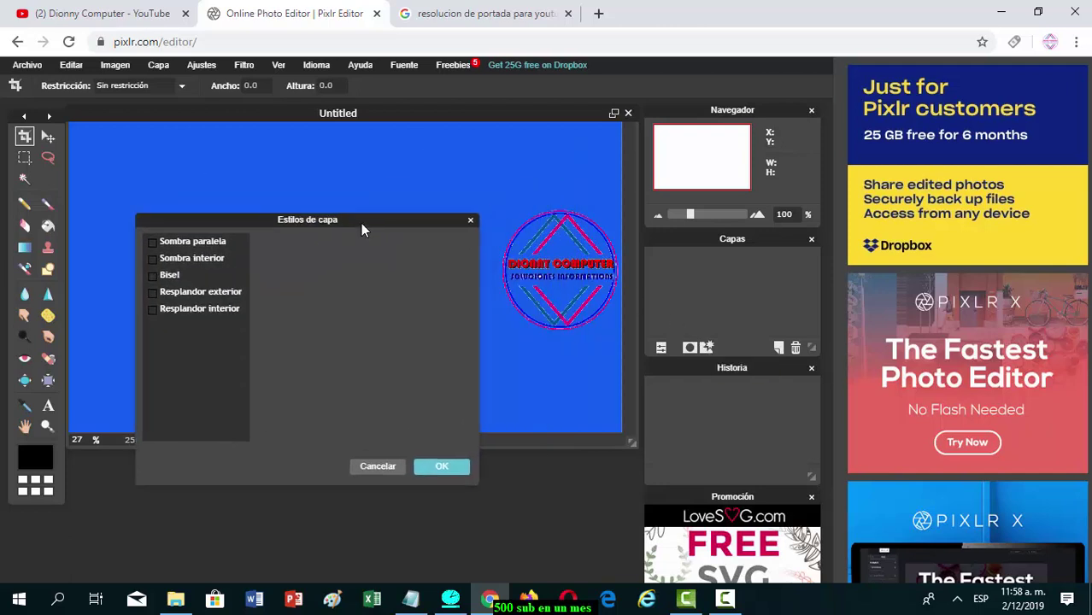
click(146, 245)
click(145, 246)
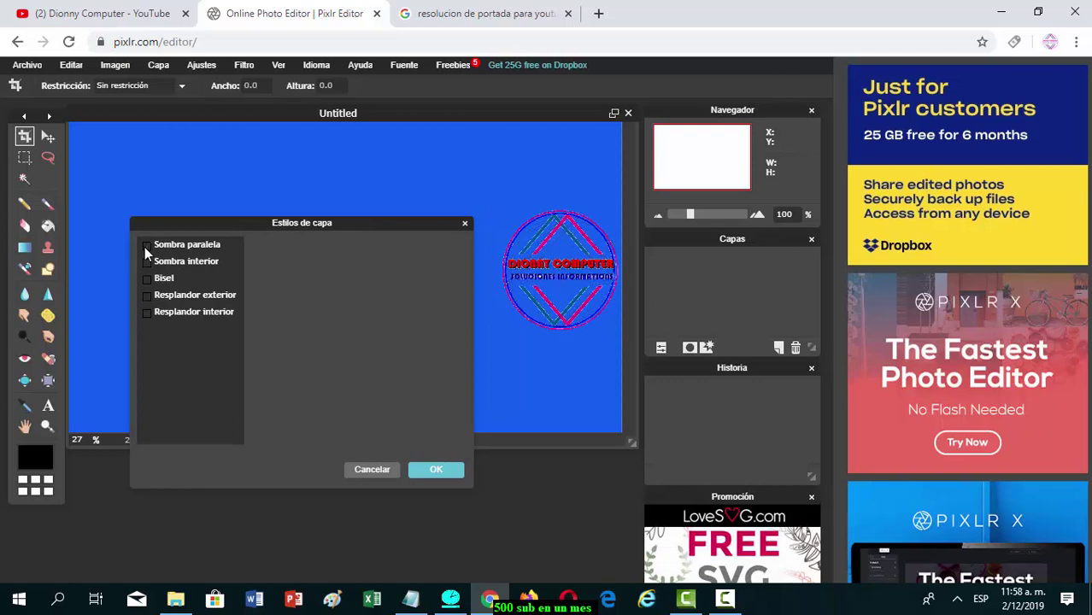
click(145, 246)
click(145, 247)
click(145, 262)
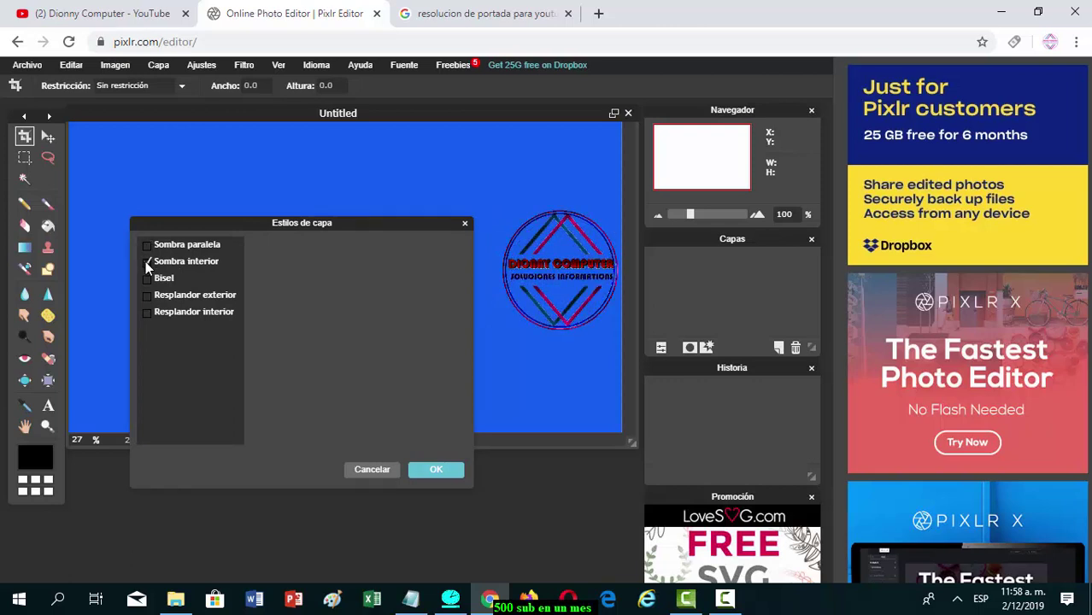
click(145, 262)
click(145, 261)
click(146, 278)
click(146, 277)
- Add an outer glow (Resplandor exterior) to the logo in near-white f7f7f7 with hardness 1, and apply the layer styles
click(147, 296)
click(176, 296)
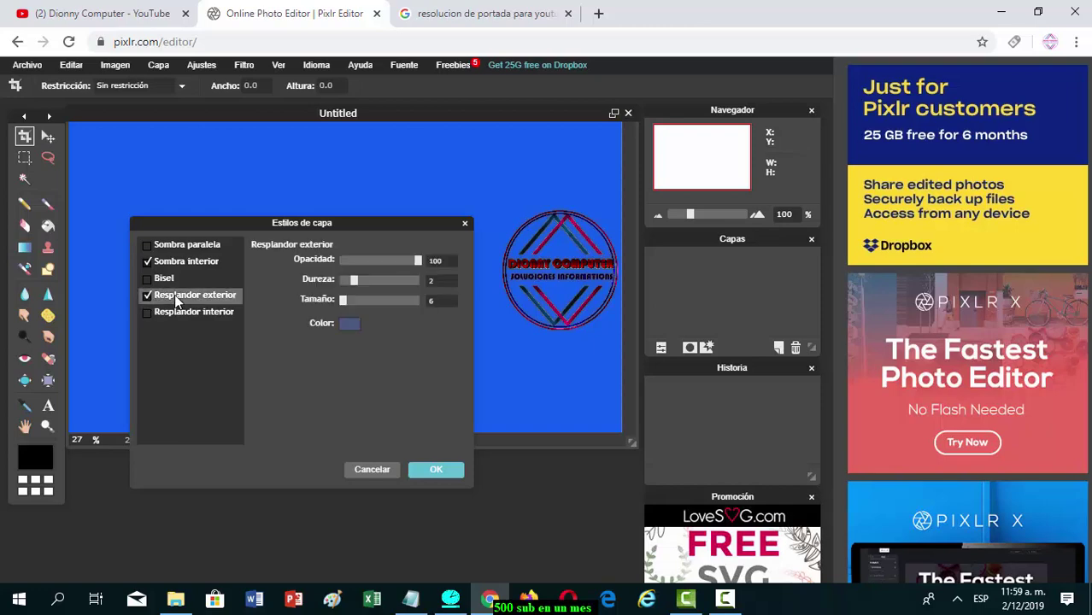
click(350, 323)
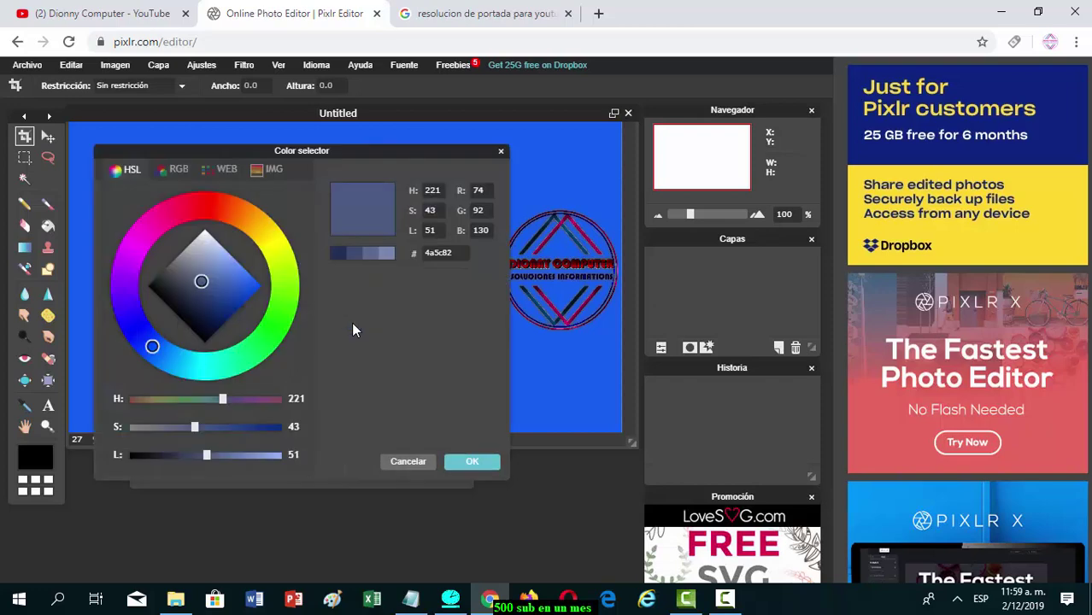
click(203, 232)
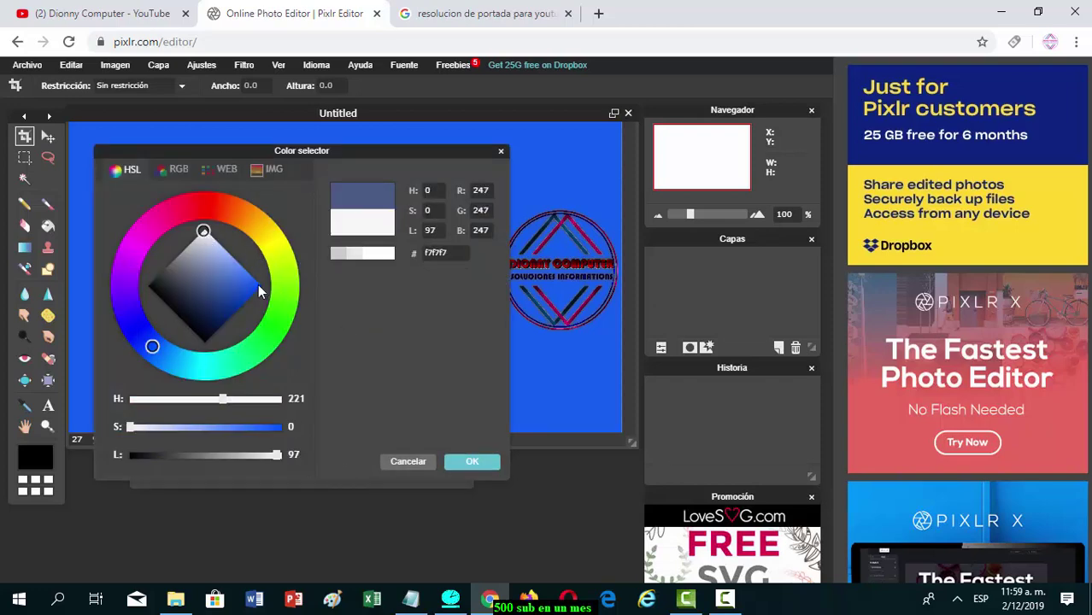
click(476, 464)
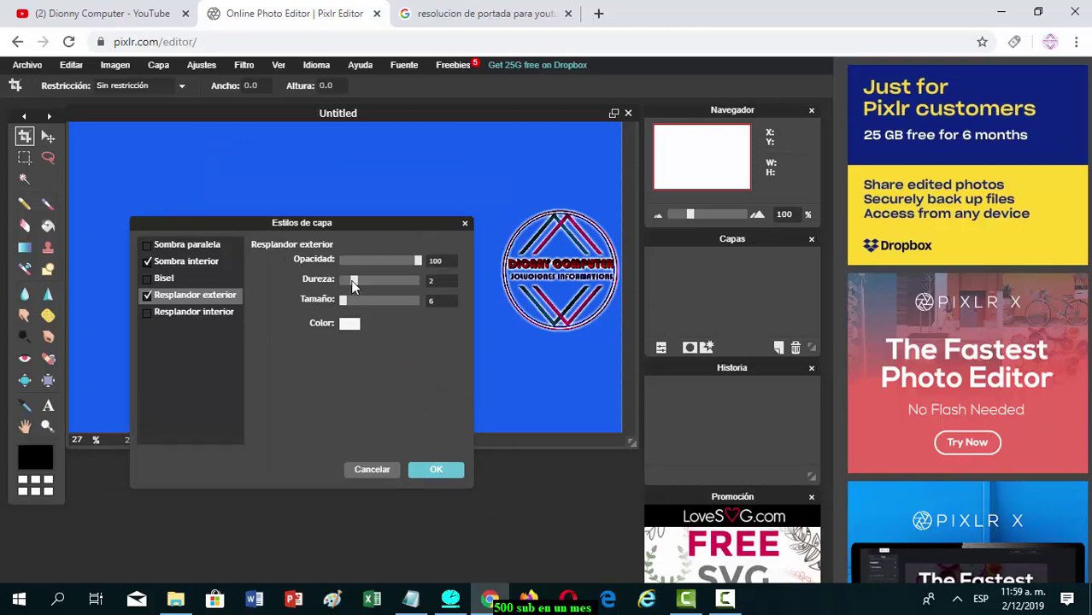
drag(351, 280, 347, 280)
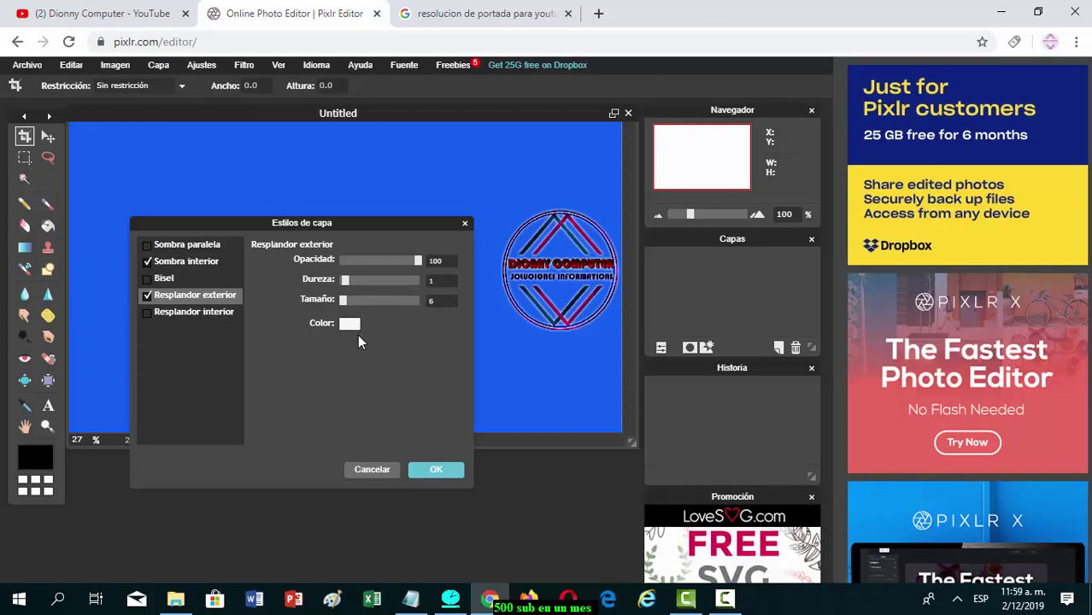
click(436, 470)
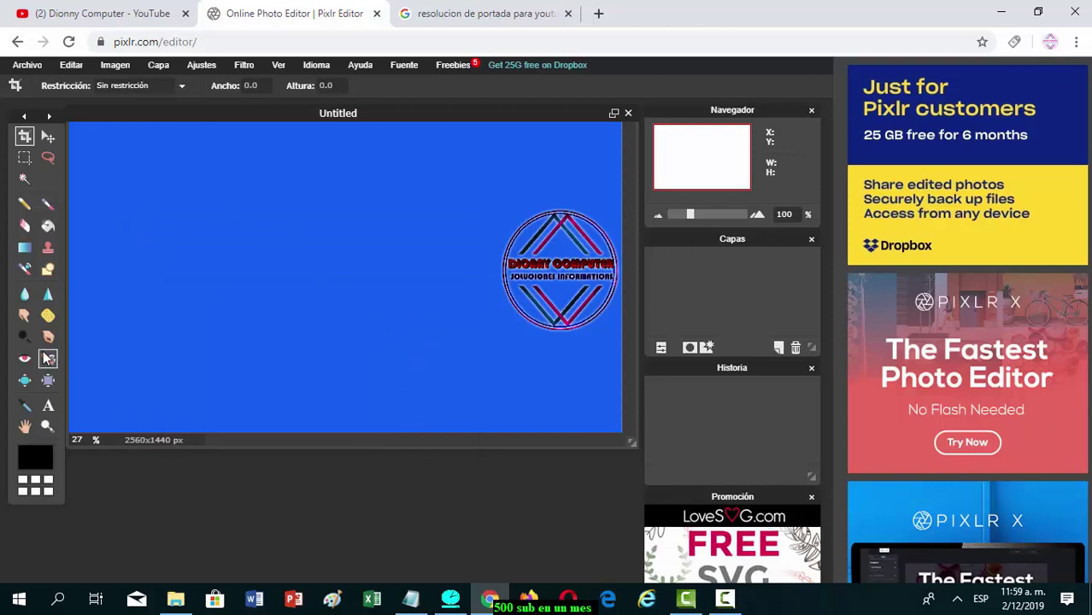
- Add the text "Dionny Computer" at size 174 and place it beside the logo, slightly above the canvas's mid-height
click(48, 405)
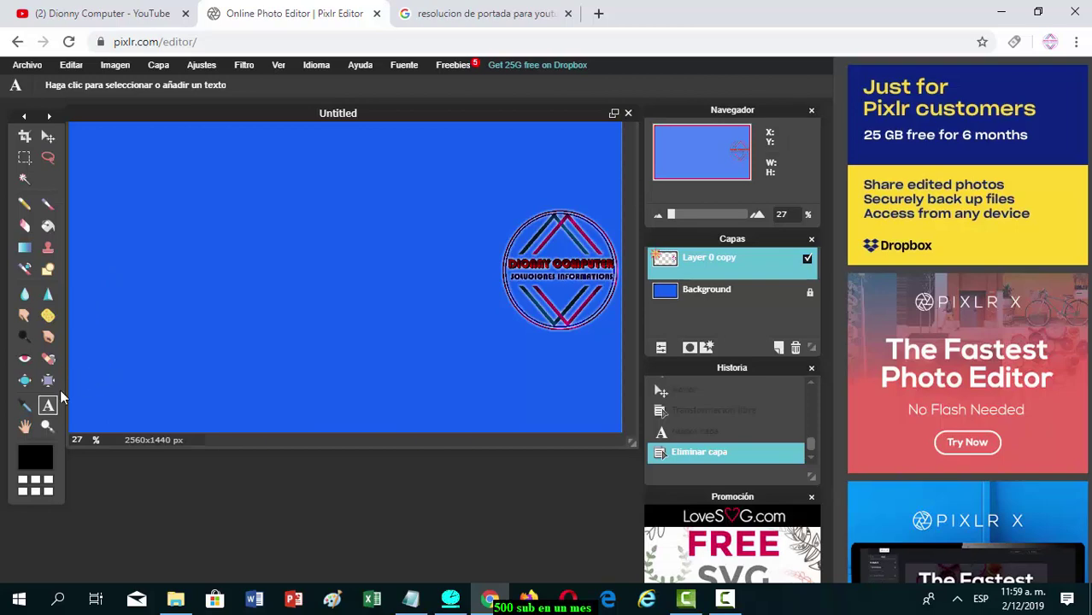
click(101, 286)
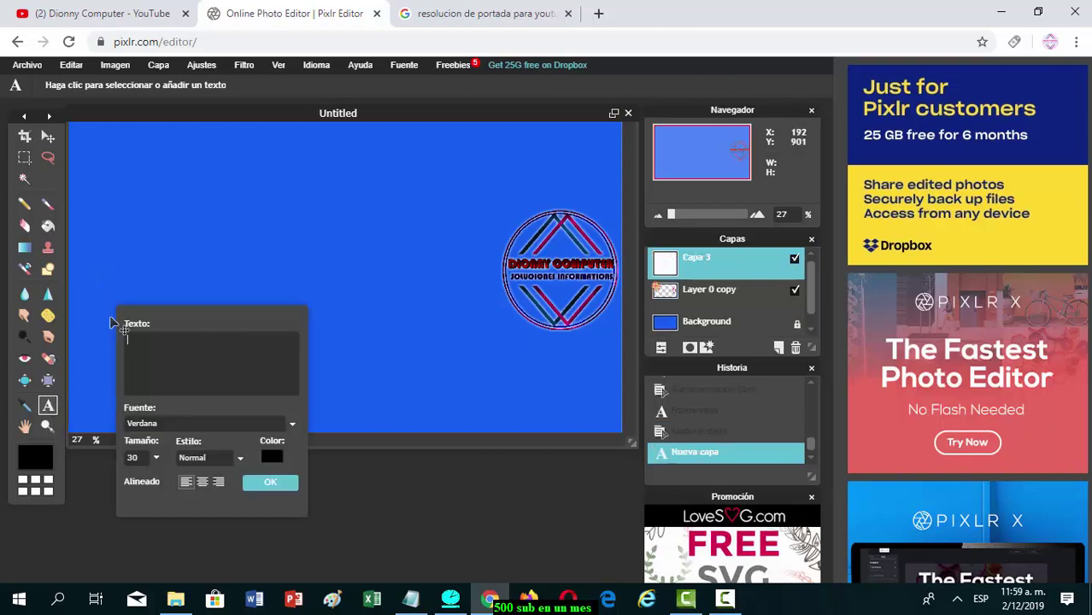
text(Dionny Computer)
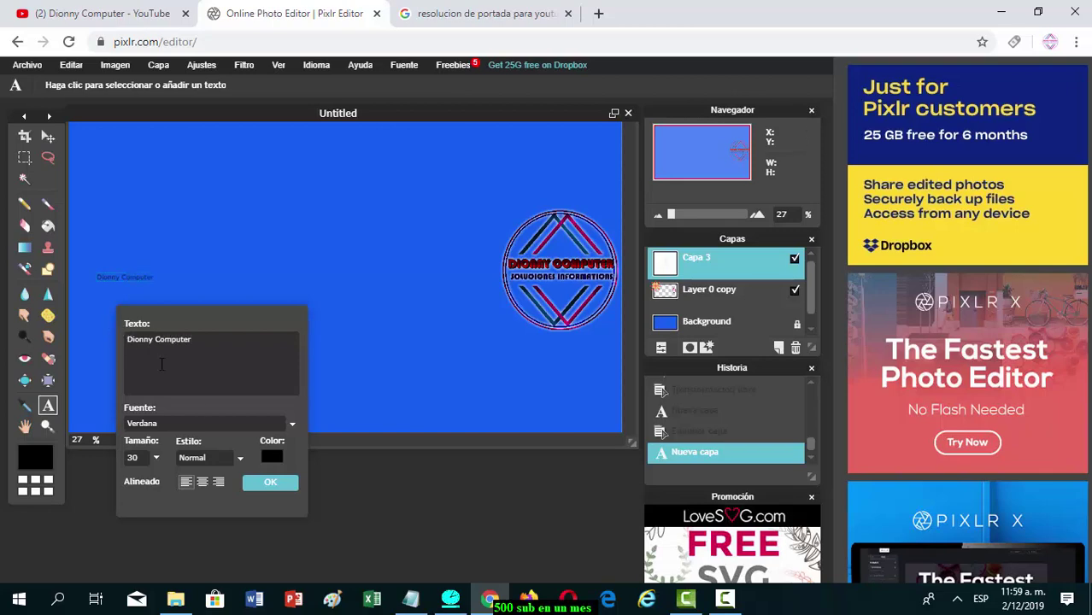
click(156, 459)
drag(87, 477, 93, 478)
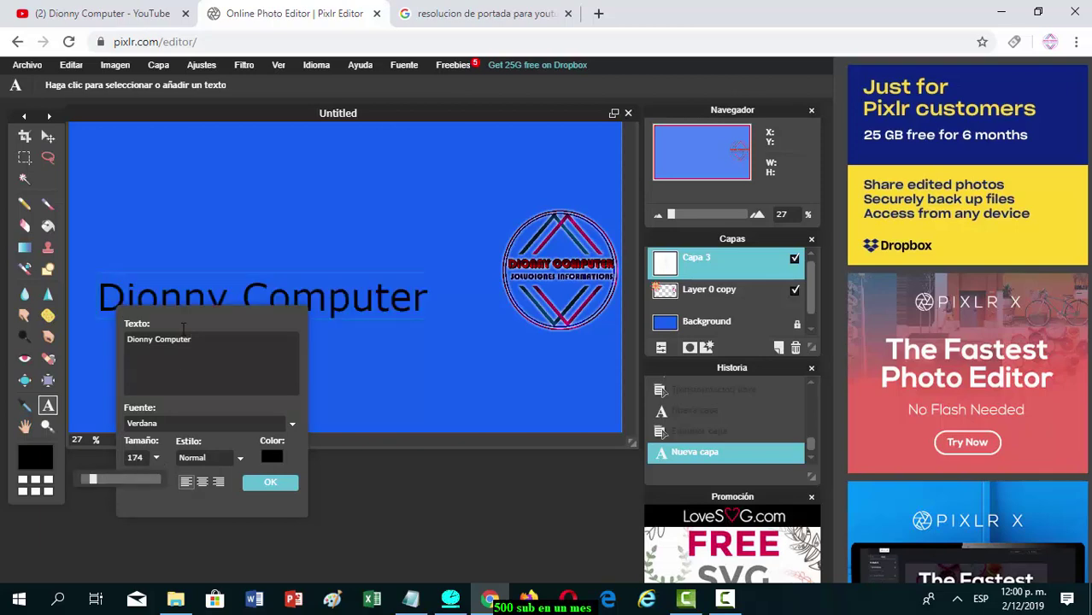
drag(206, 296, 219, 245)
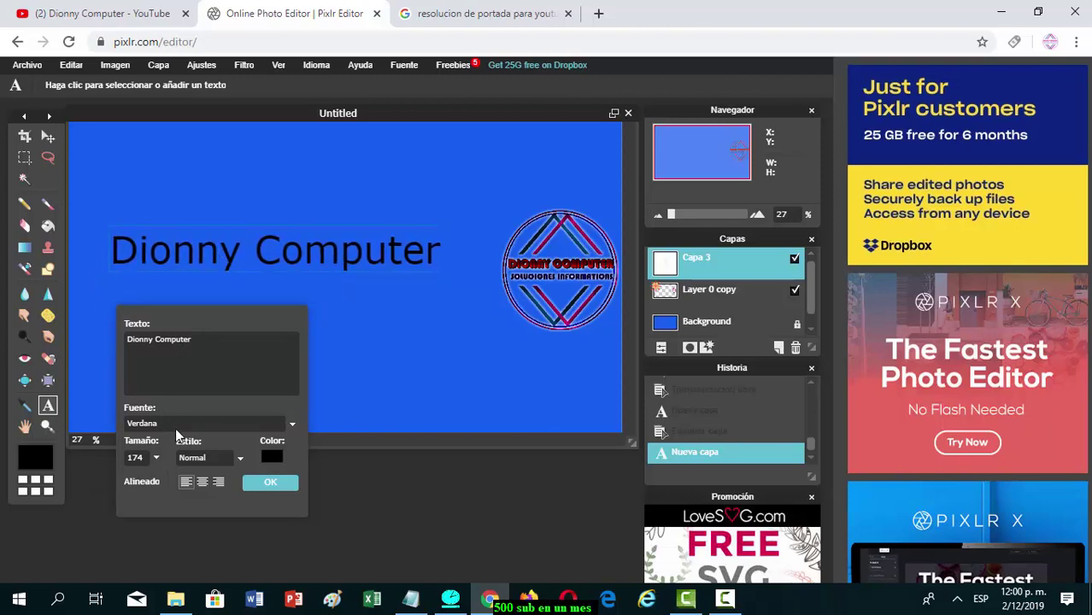
- Enlarge the "Dionny Computer" text to size 214 and shift it up and left so it clears the logo
click(155, 458)
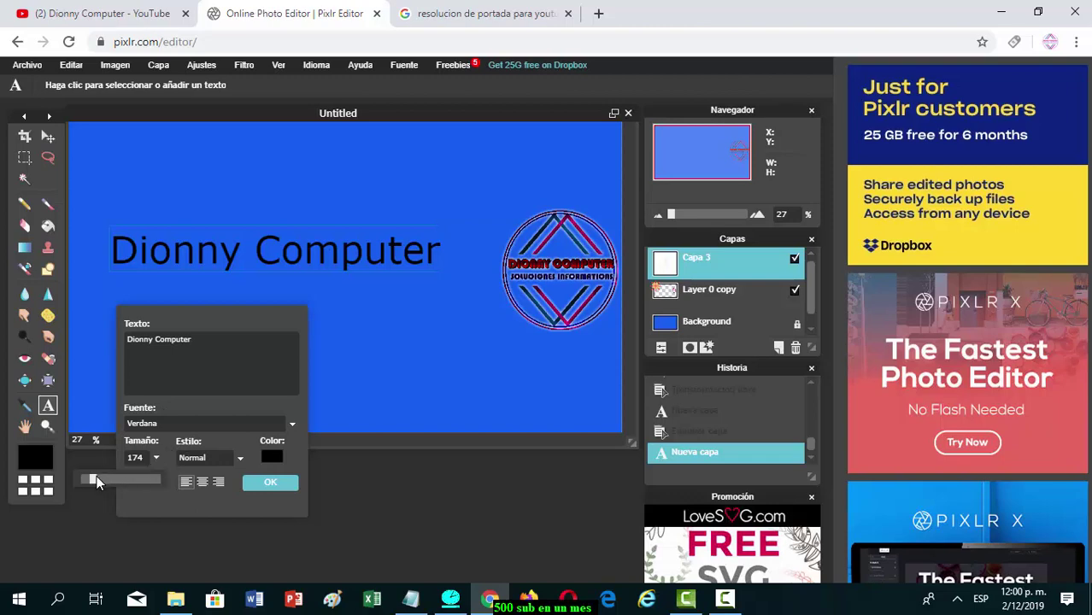
drag(96, 481, 100, 481)
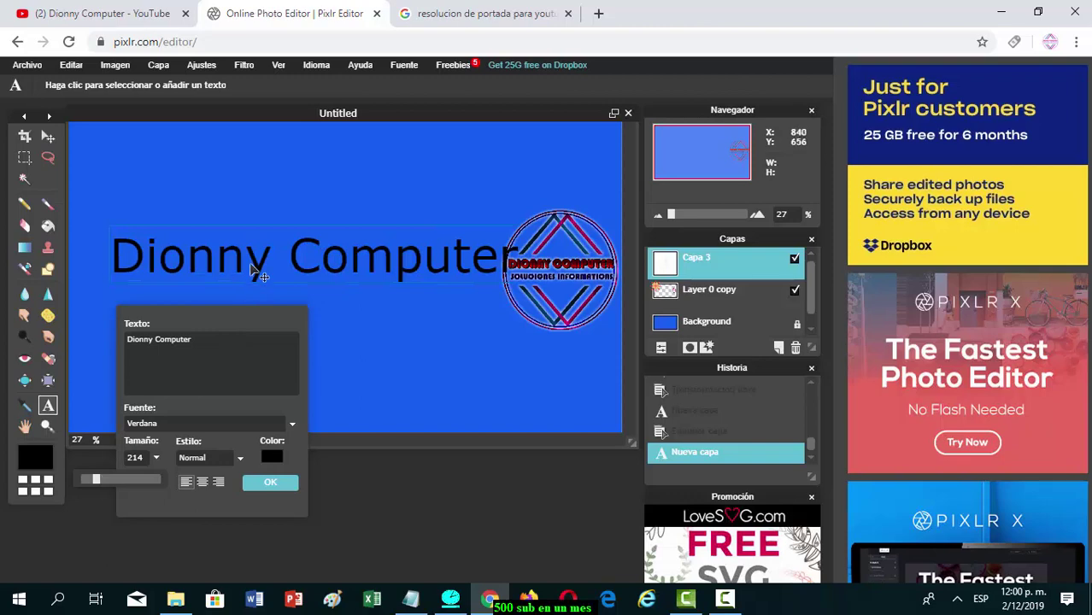
drag(260, 273, 223, 247)
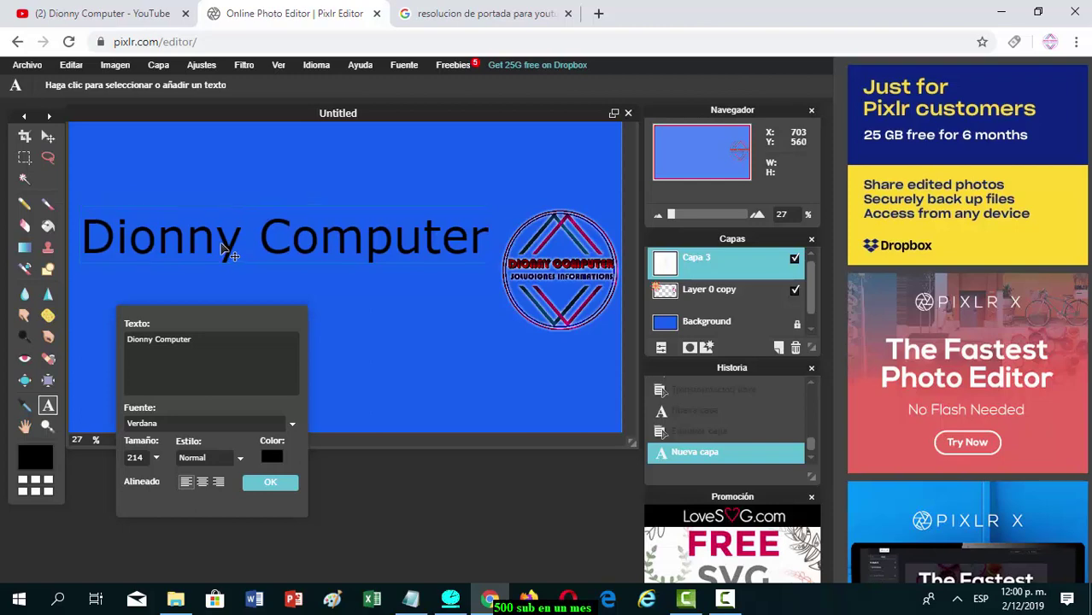
- Change the "Dionny Computer" text's font to Bauhaus 93 and nudge it slightly down toward the logo
click(291, 422)
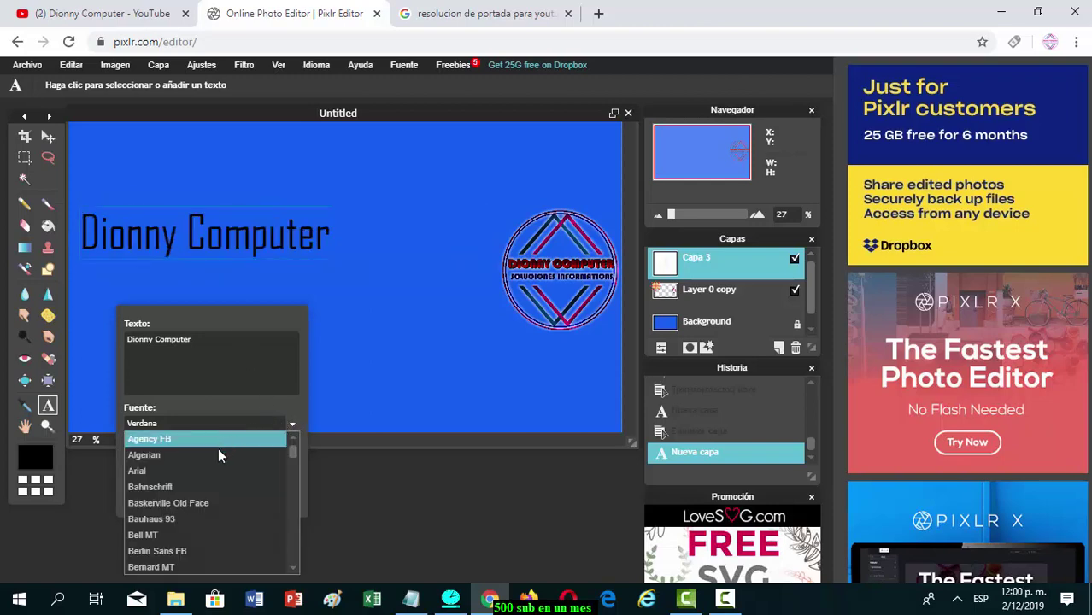
click(214, 519)
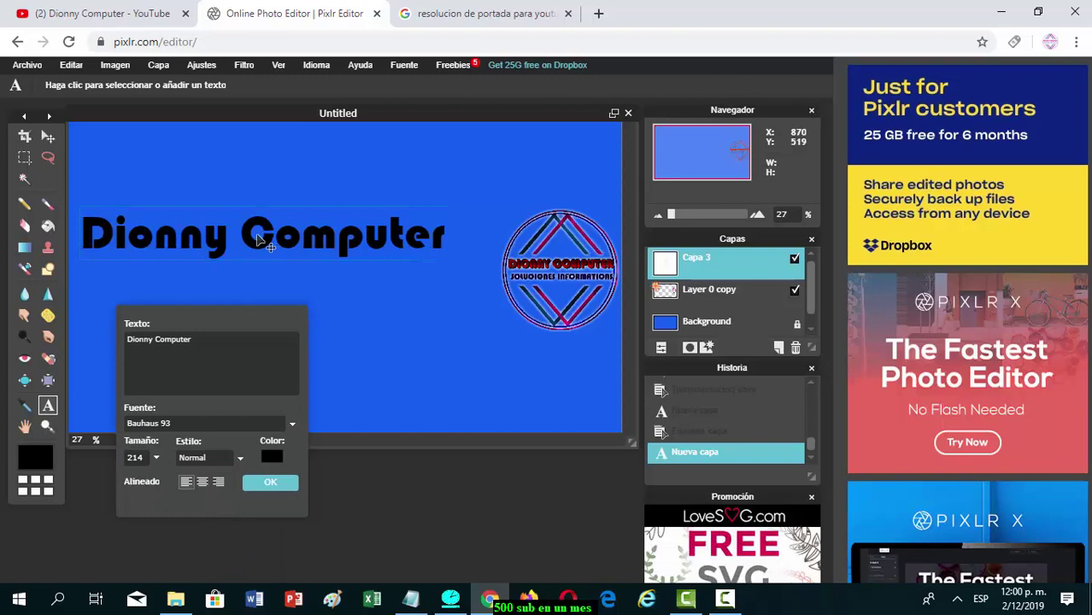
drag(256, 233, 272, 243)
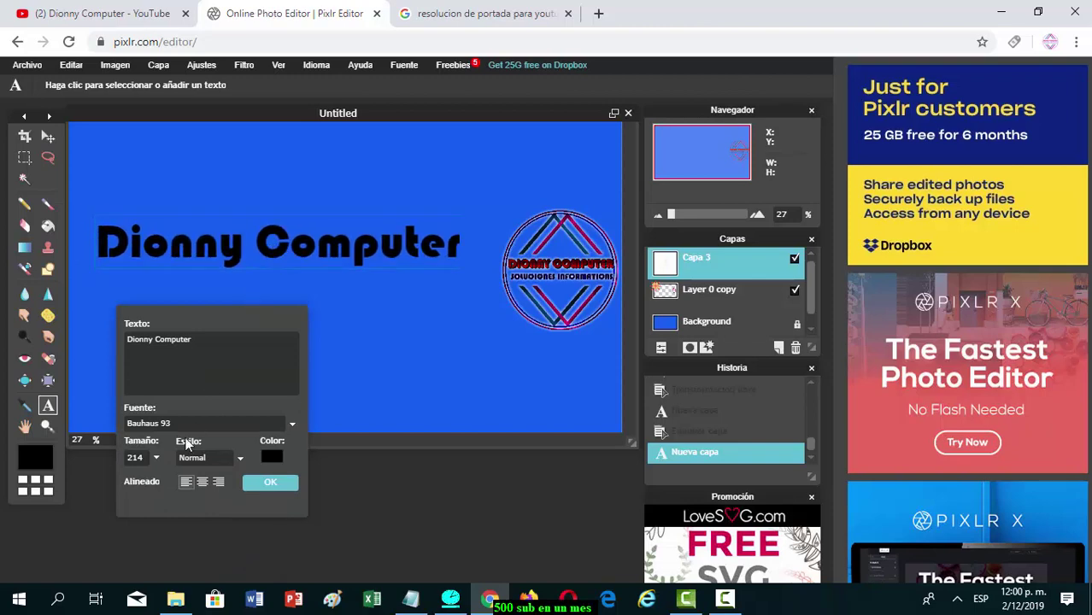
- Try size 263 for the title text, settle on 234, fit it between the canvas's left edge and the logo, and confirm
click(157, 458)
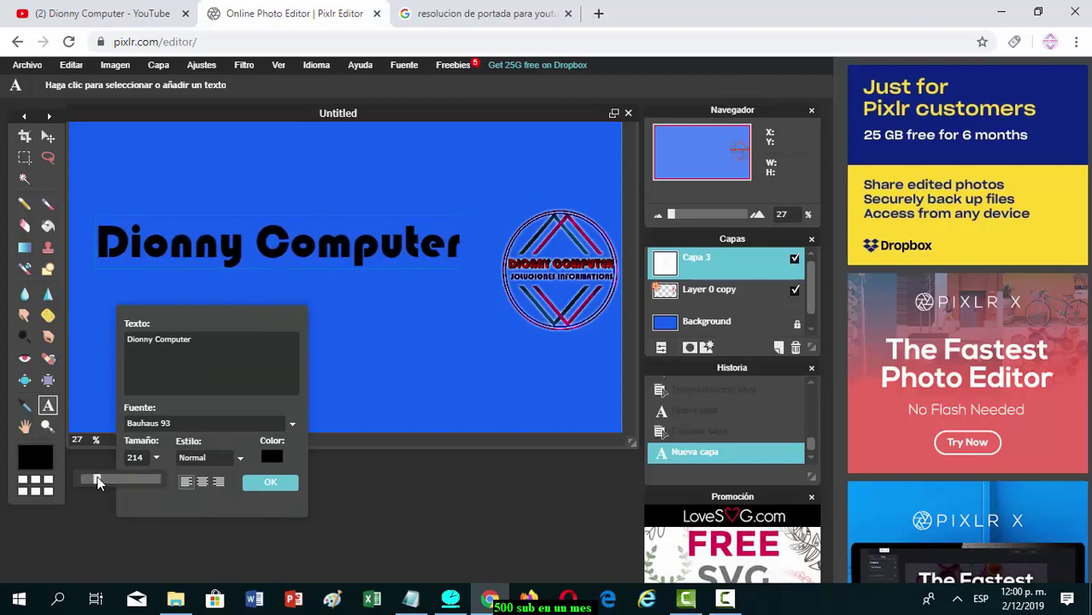
drag(97, 484, 100, 480)
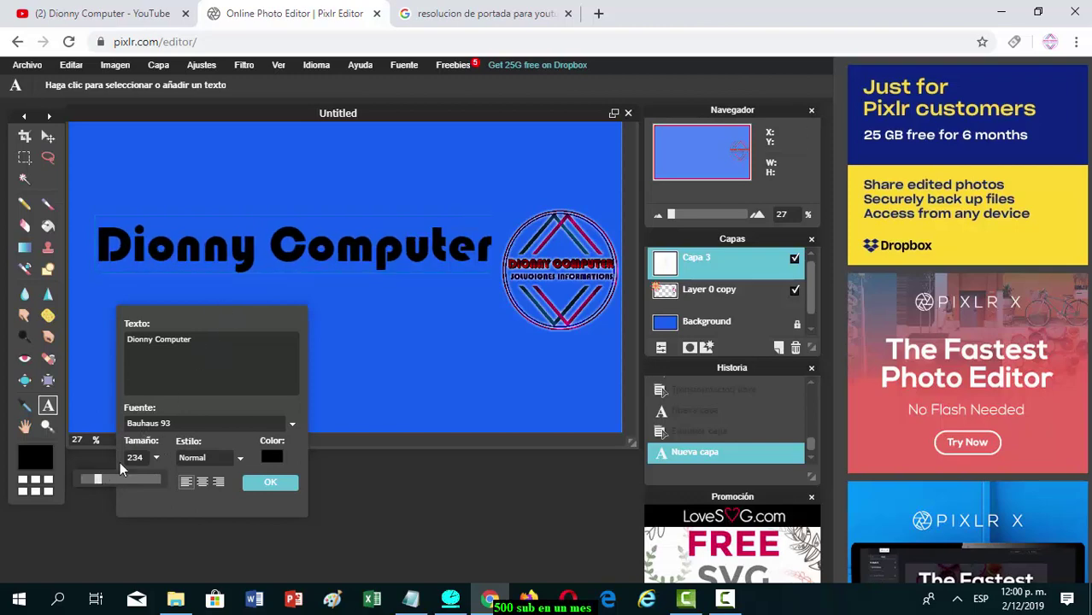
drag(100, 475, 100, 475)
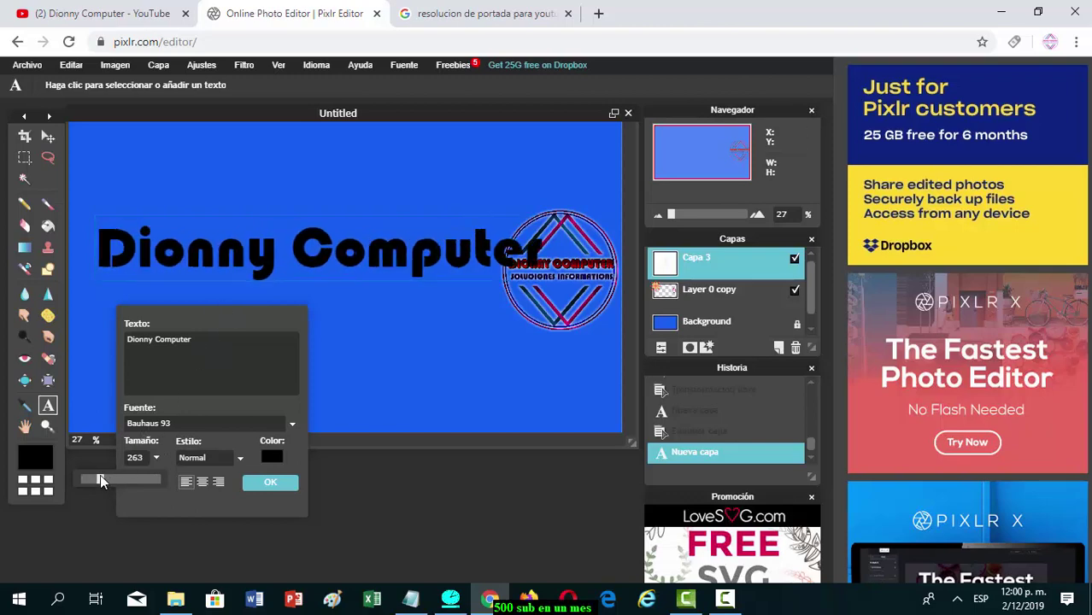
drag(272, 261, 251, 261)
click(155, 457)
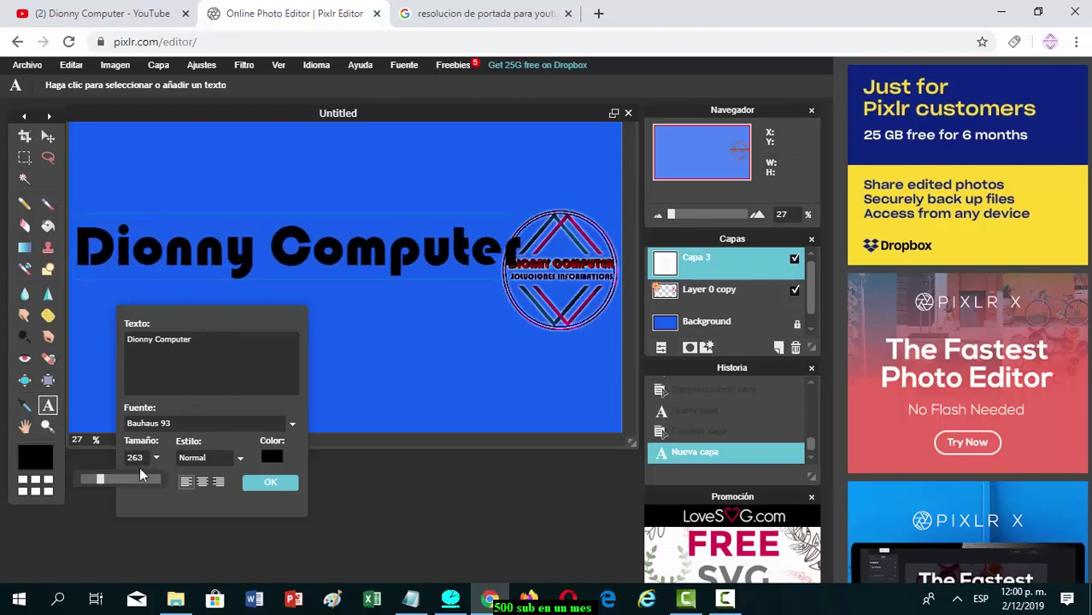
drag(99, 484, 96, 481)
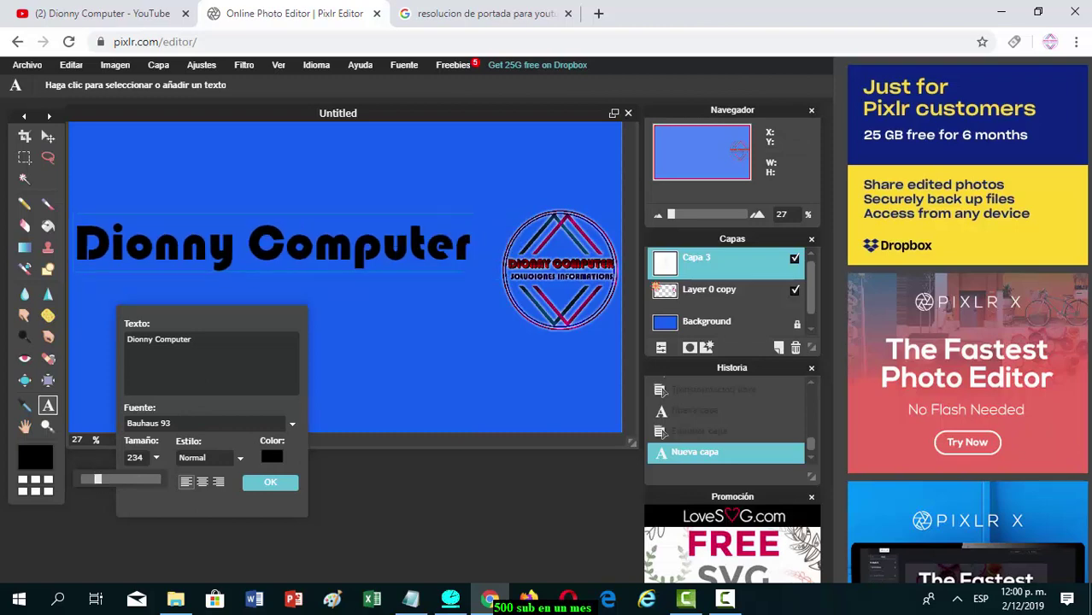
mouse_move(200, 258)
mouse_down()
mouse_move(212, 256)
mouse_move(203, 258)
mouse_up()
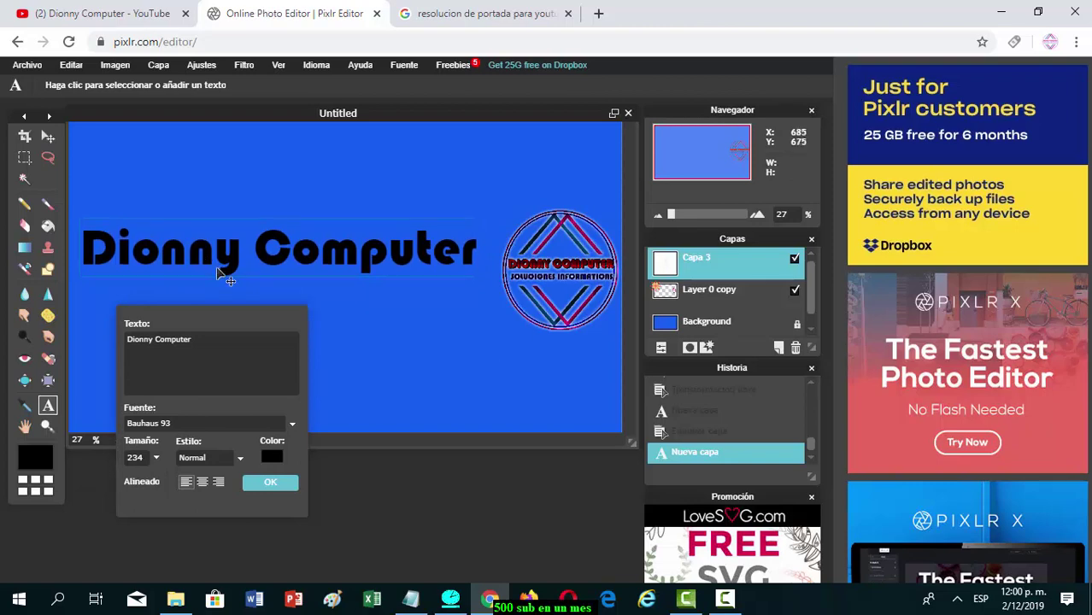
click(271, 484)
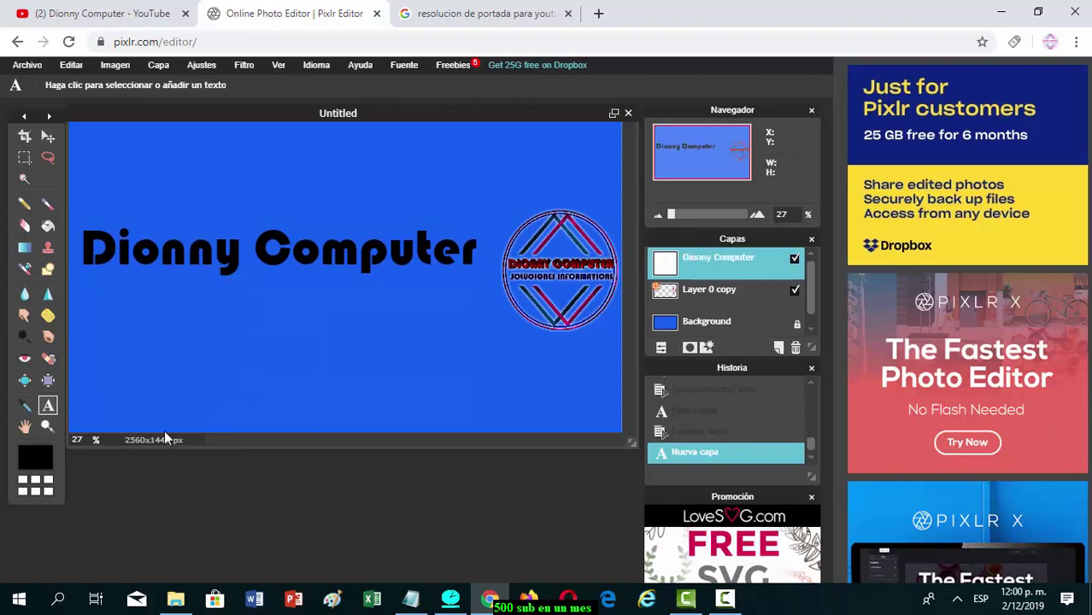
- Add the tagline text "Soluciones Informaticas" just below the "Dionny Computer" title
click(101, 312)
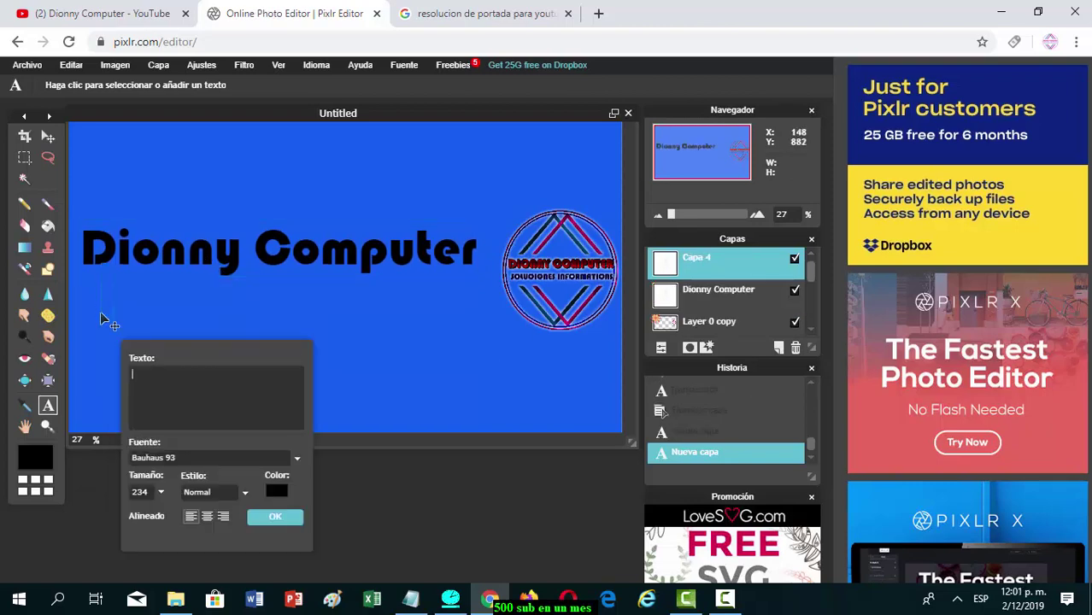
text(Sol)
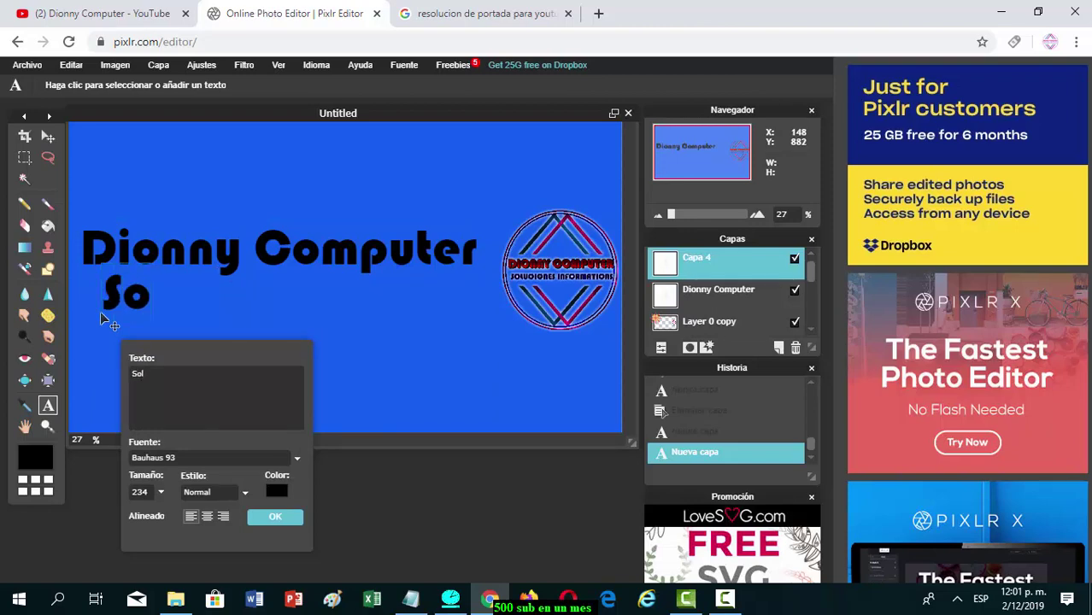
text(ucion)
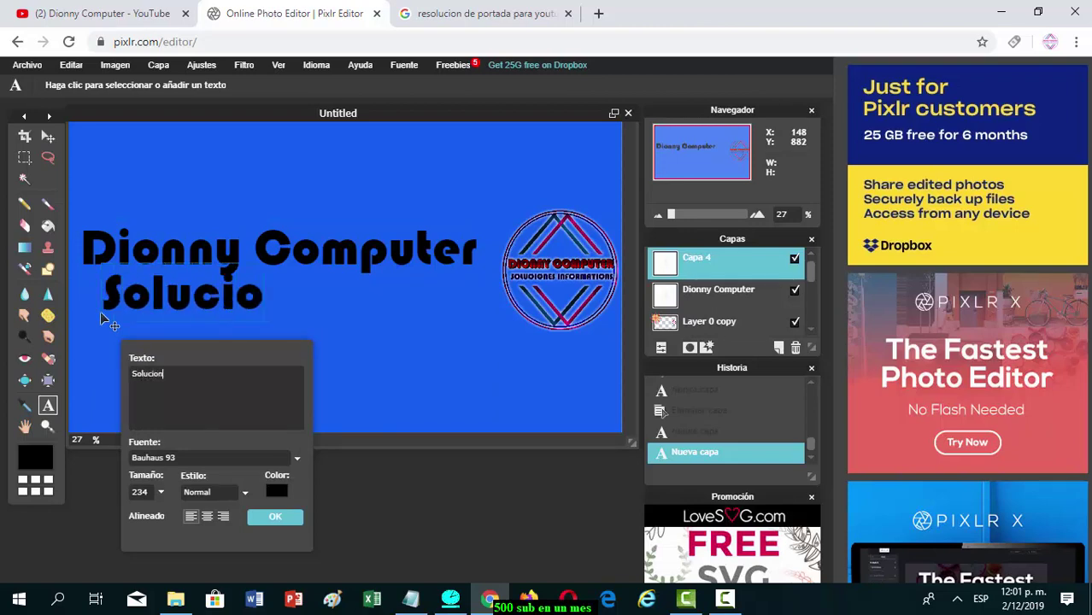
text(es)
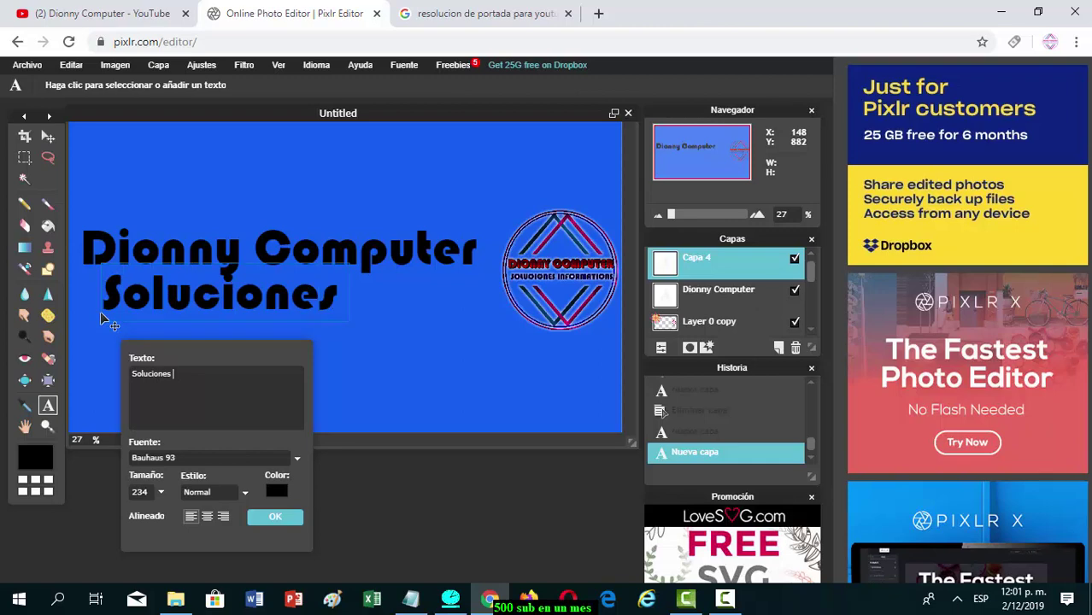
text( Info)
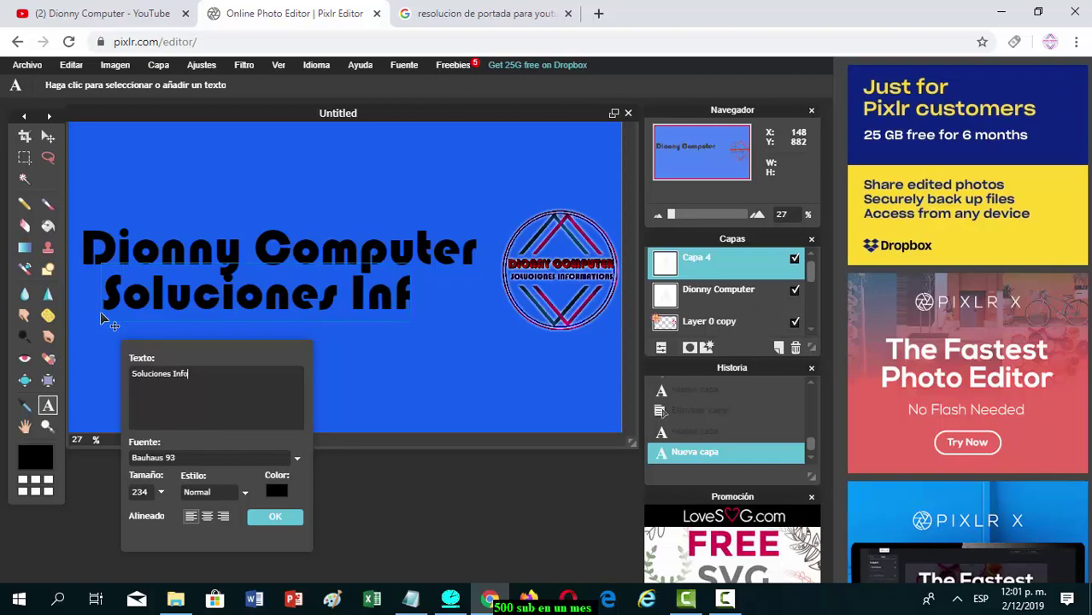
text(rmat)
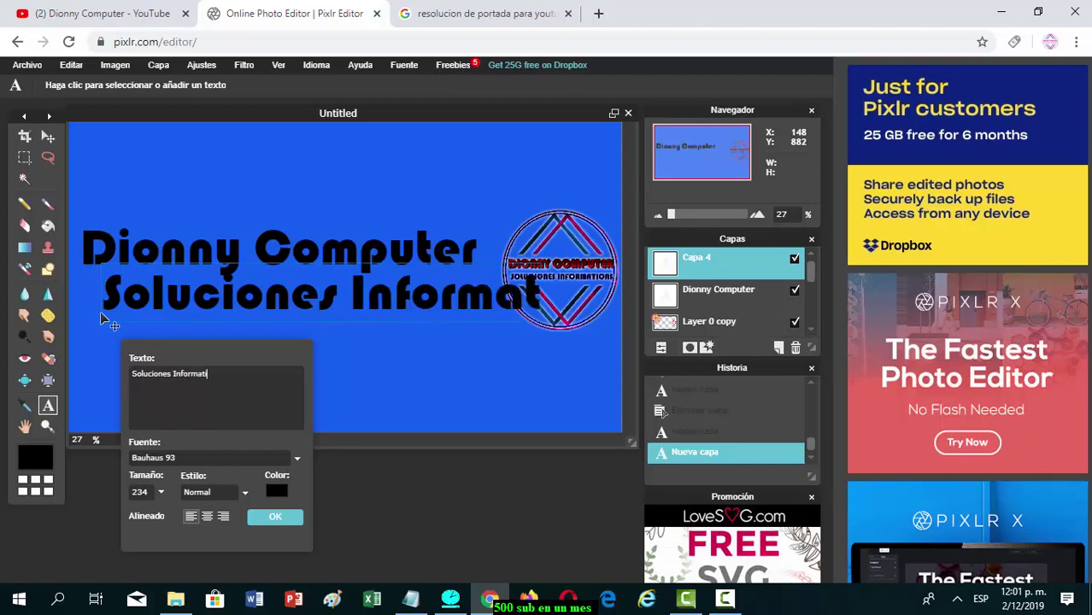
text(icas)
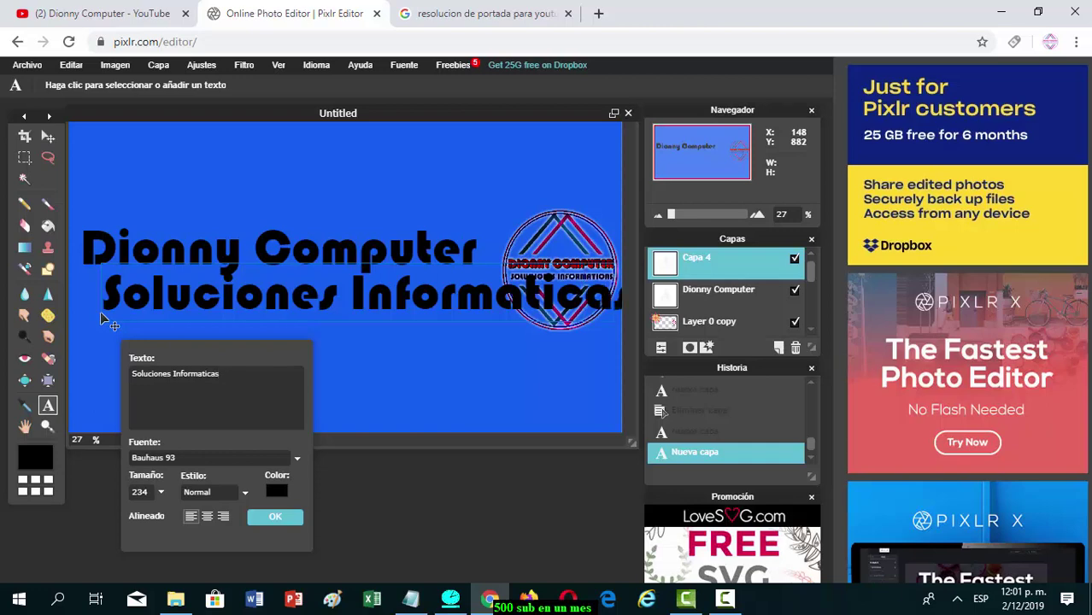
- Reduce the tagline to size 170, center it directly beneath the "Dionny Computer" title, and confirm the text
click(161, 493)
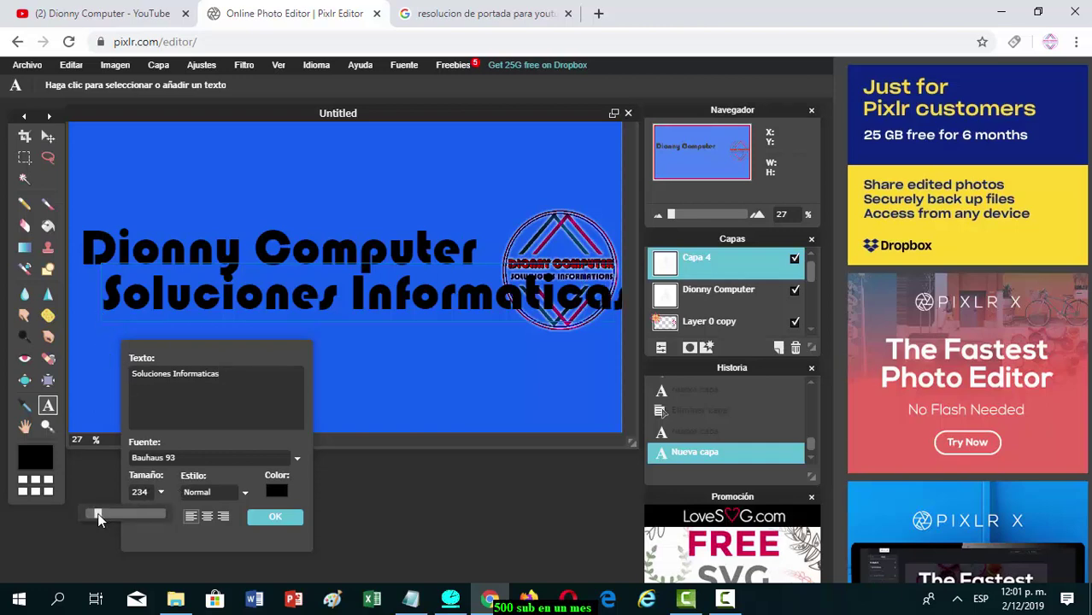
drag(99, 516, 97, 517)
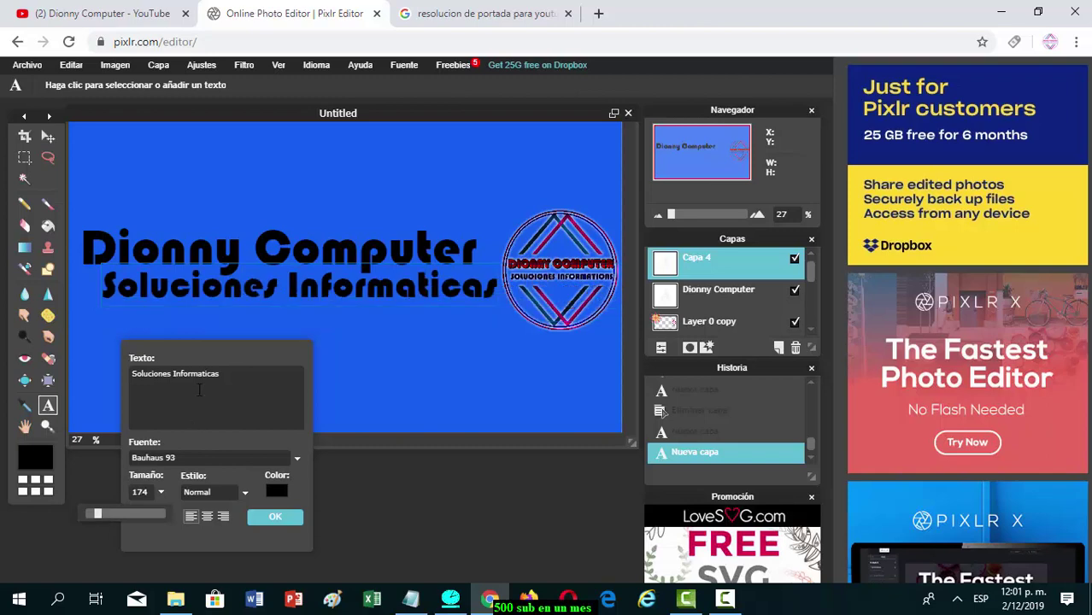
drag(258, 293, 232, 294)
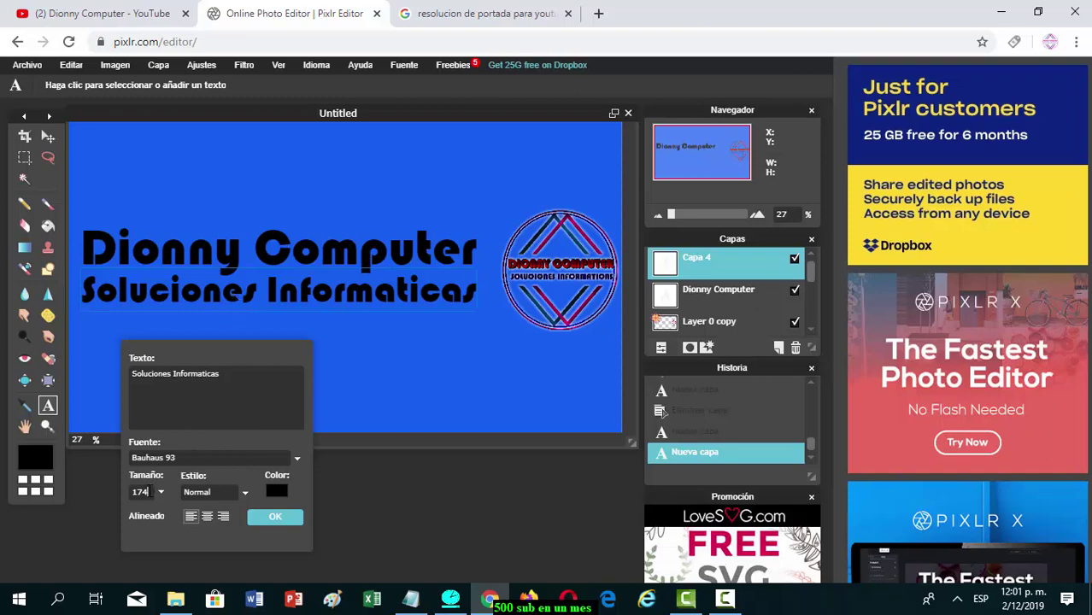
key(BackSpace)
text(0)
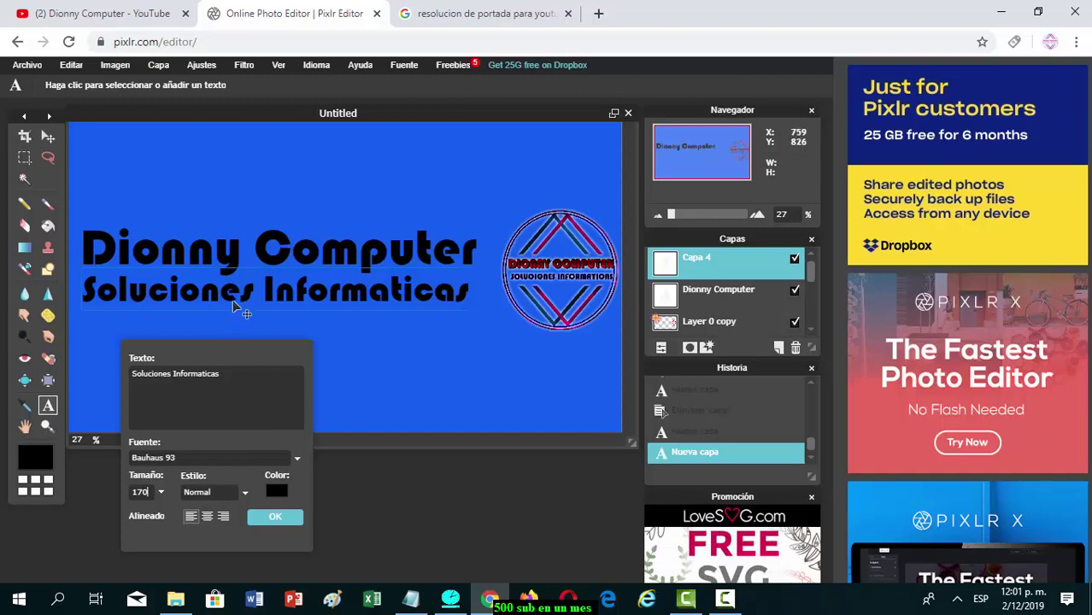
drag(235, 298, 241, 297)
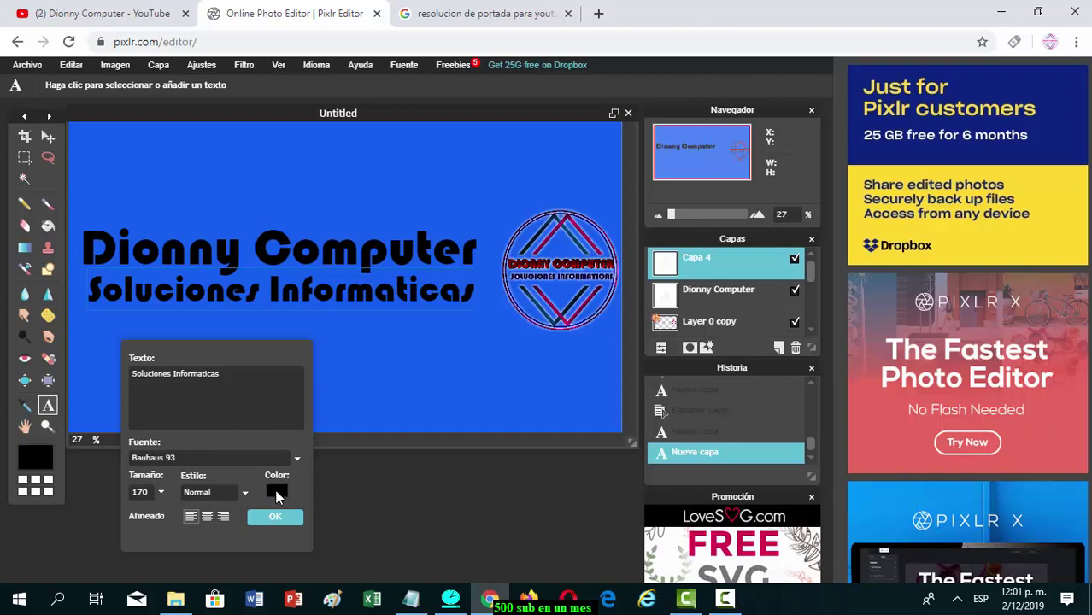
click(275, 516)
- Change the "Dionny Computer" title's text color to a bright, slightly crimson red and confirm
click(293, 321)
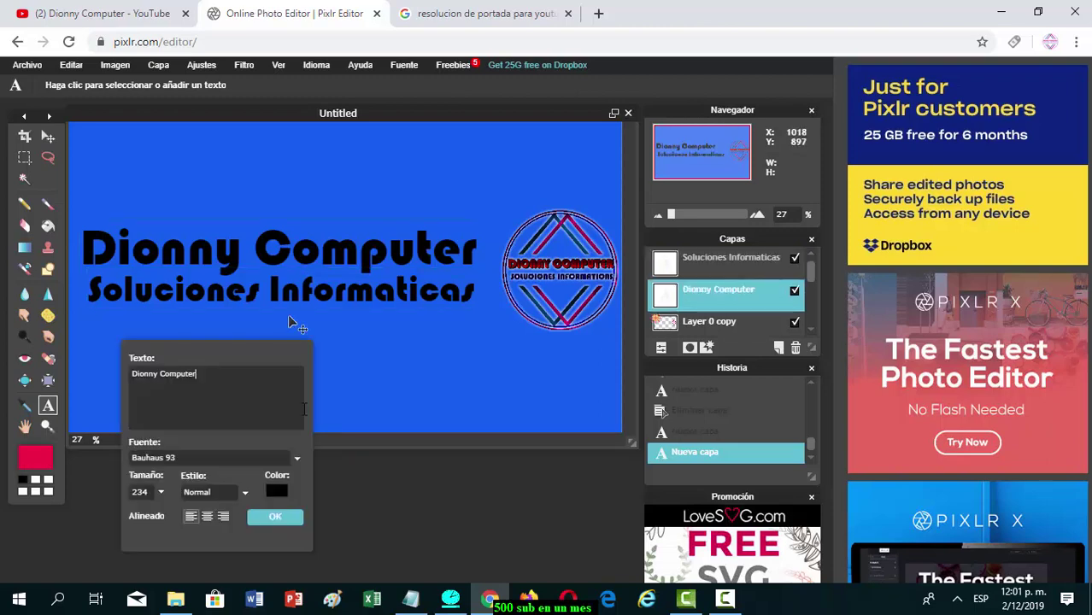
click(276, 491)
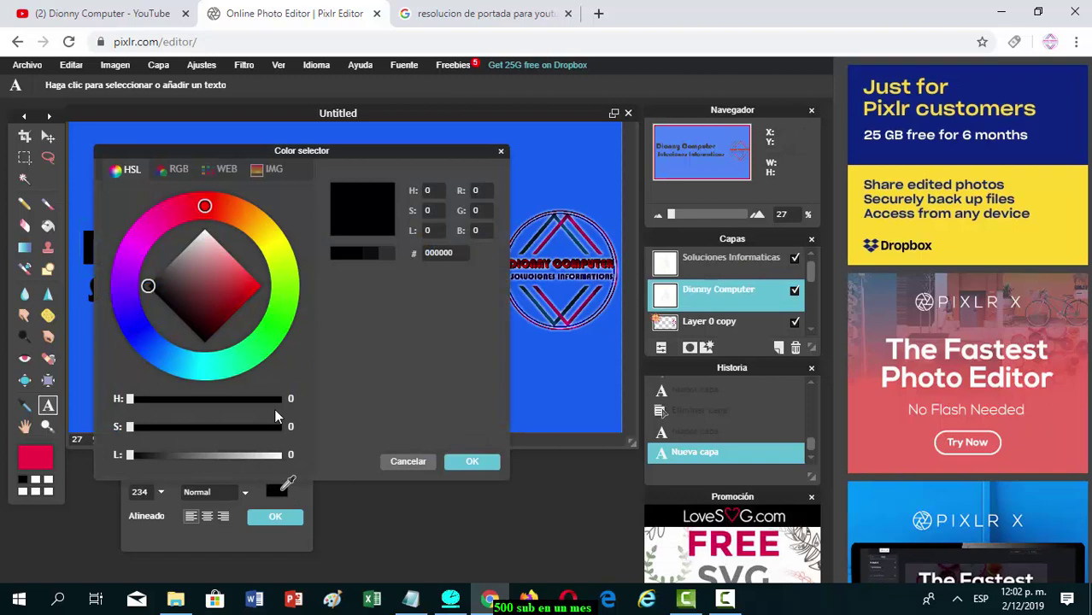
click(253, 286)
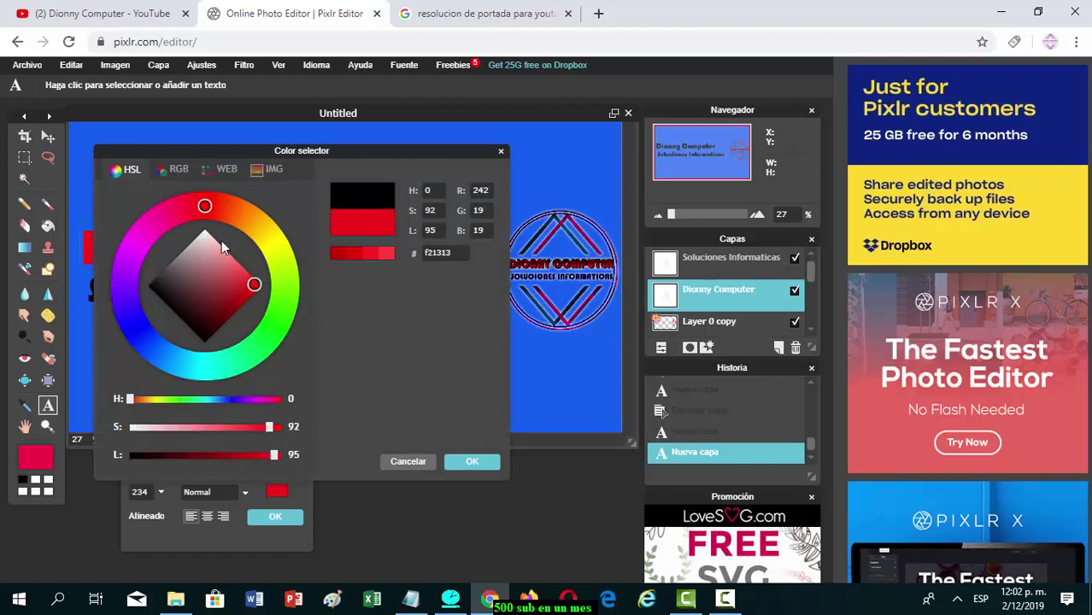
drag(216, 152, 303, 181)
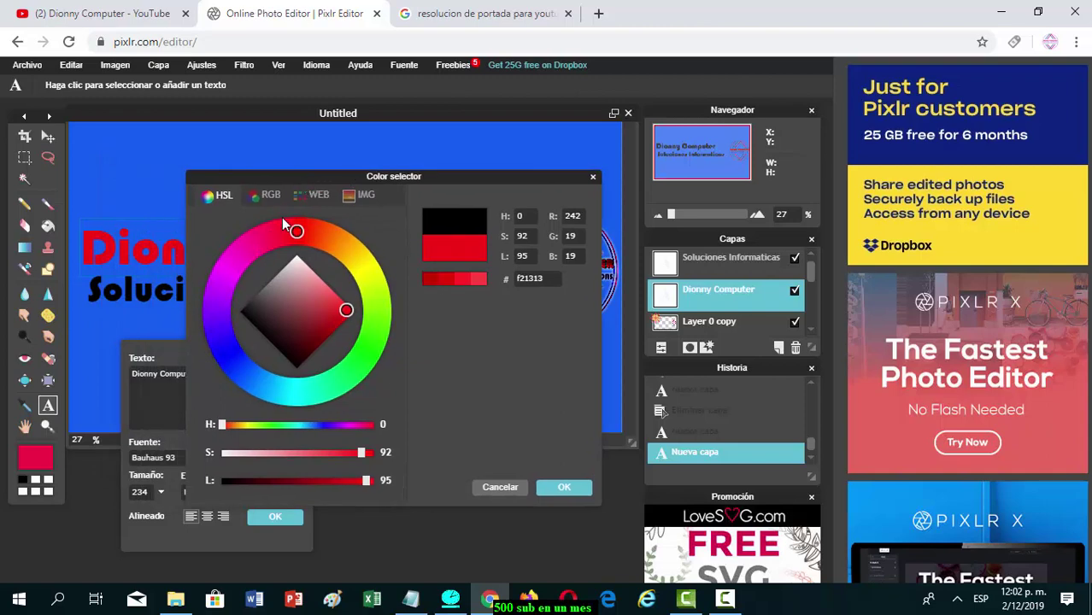
drag(285, 224, 288, 229)
click(557, 487)
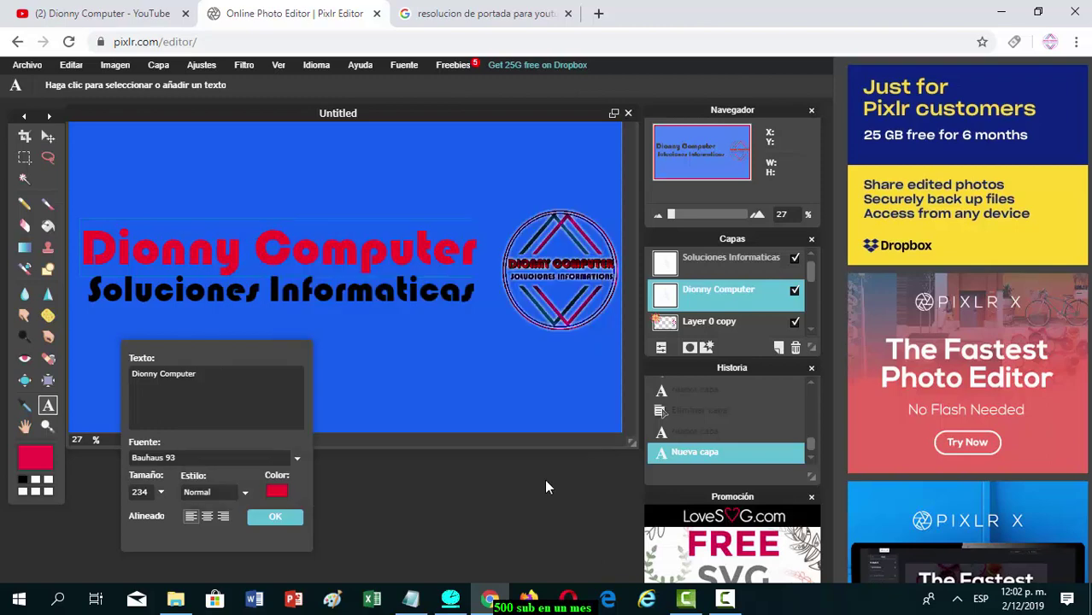
click(274, 519)
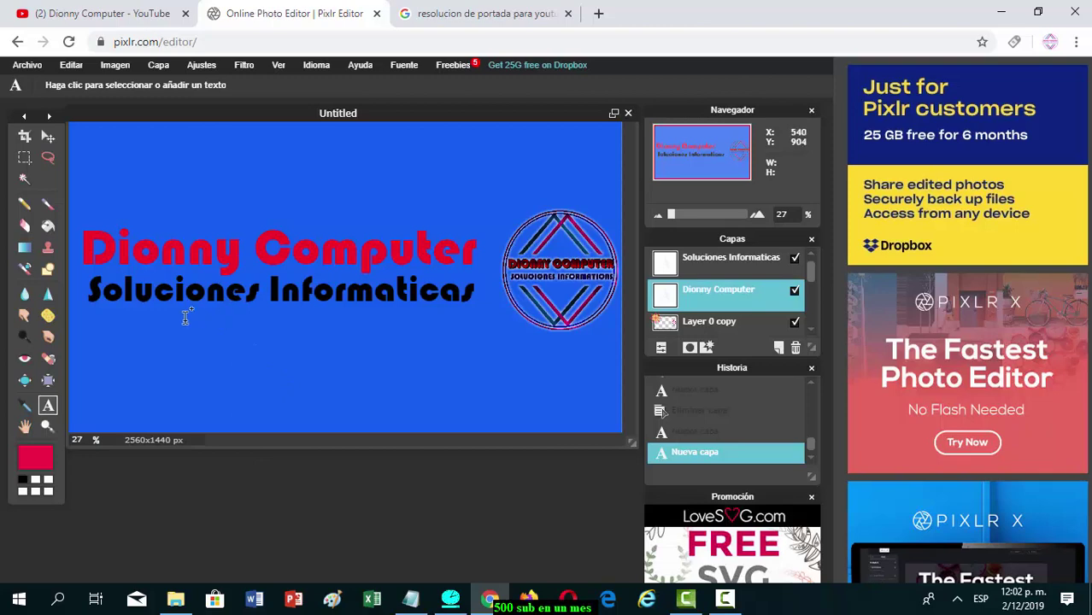
- Give the "Dionny Computer" layer a drop shadow (Sombra paralela), trying inner shadow and bevel but leaving both off
click(706, 347)
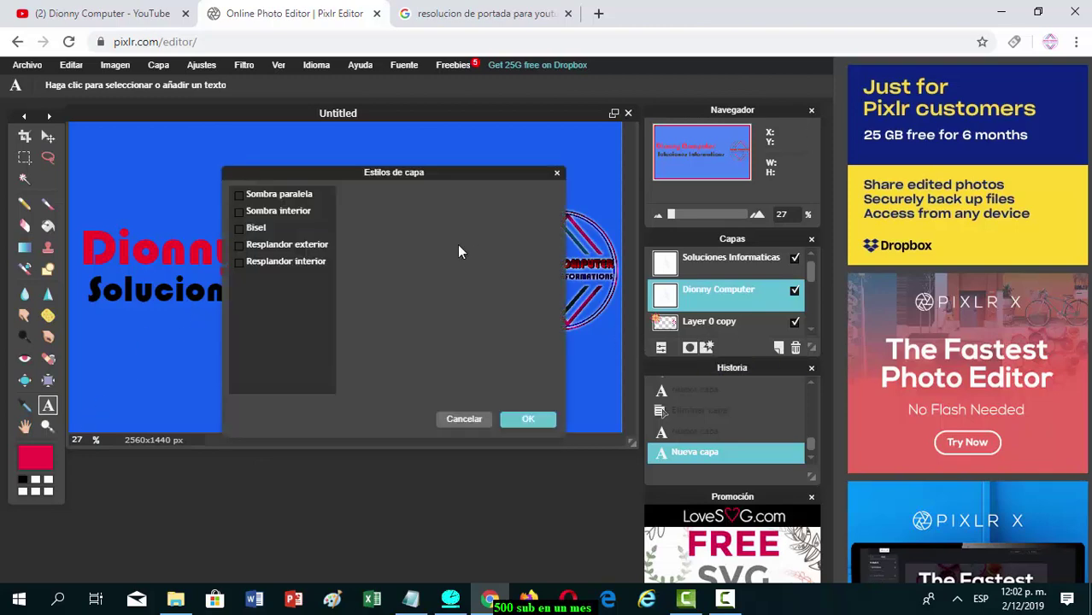
drag(430, 181, 426, 292)
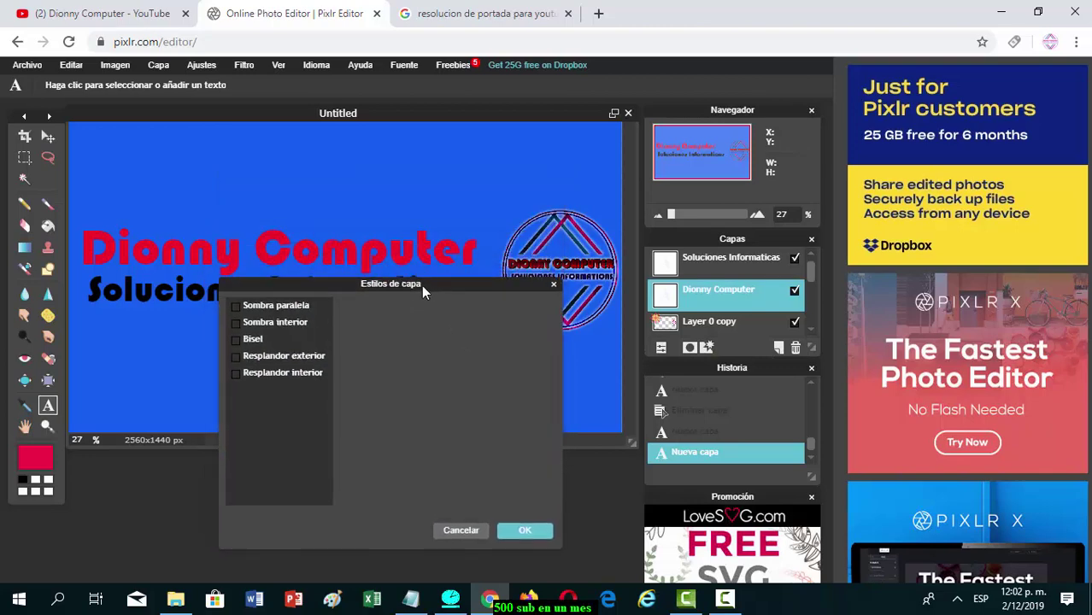
click(236, 306)
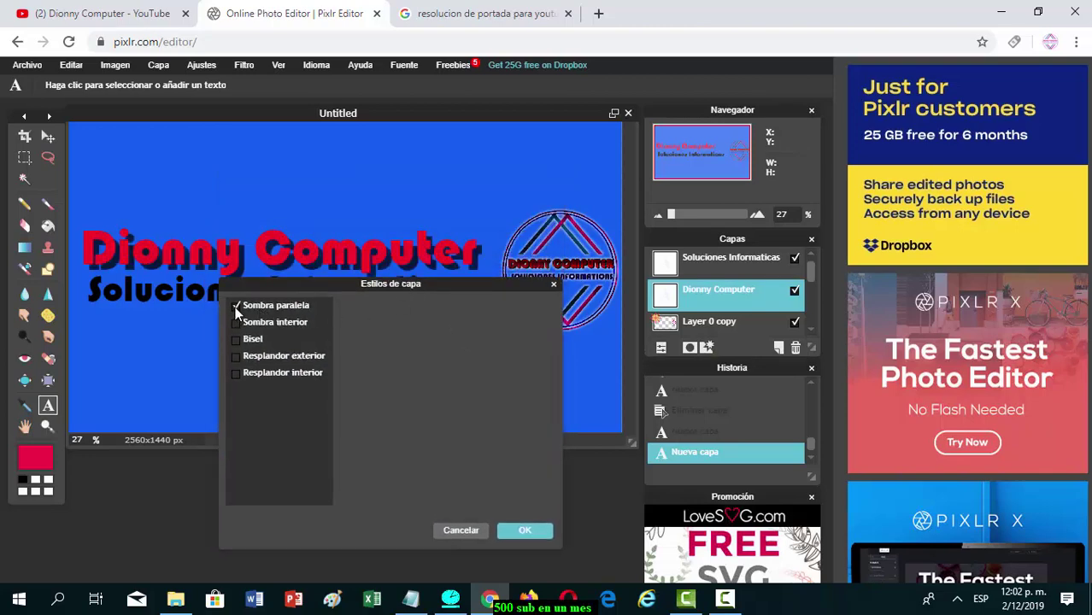
click(236, 323)
click(236, 324)
click(235, 339)
click(236, 339)
- Add an outer glow (Resplandor exterior) in near-white ebedf2 to the "Dionny Computer" layer and apply the styles
click(235, 354)
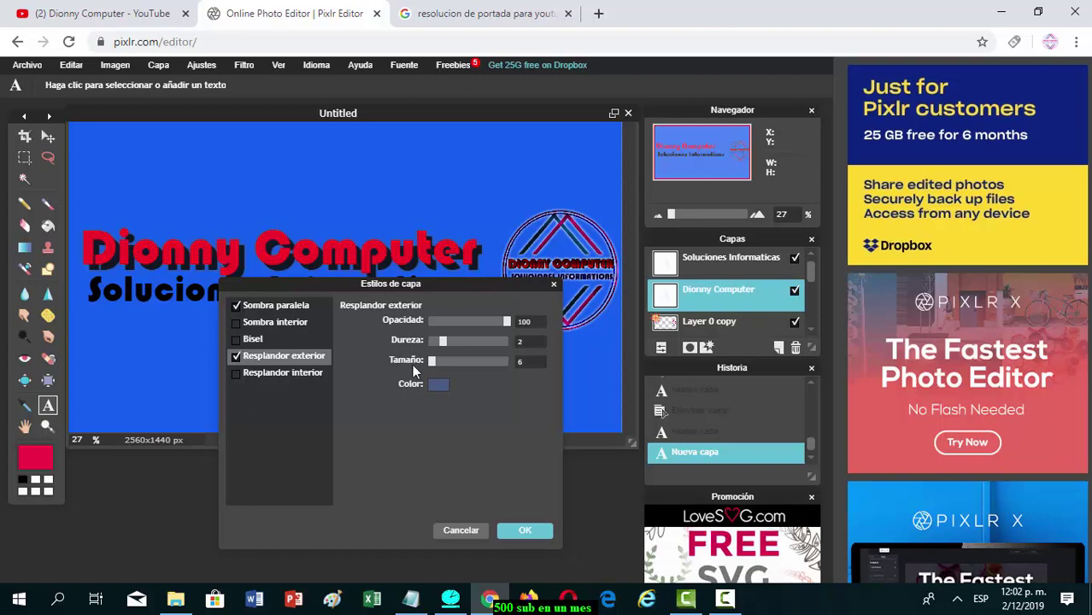
click(437, 387)
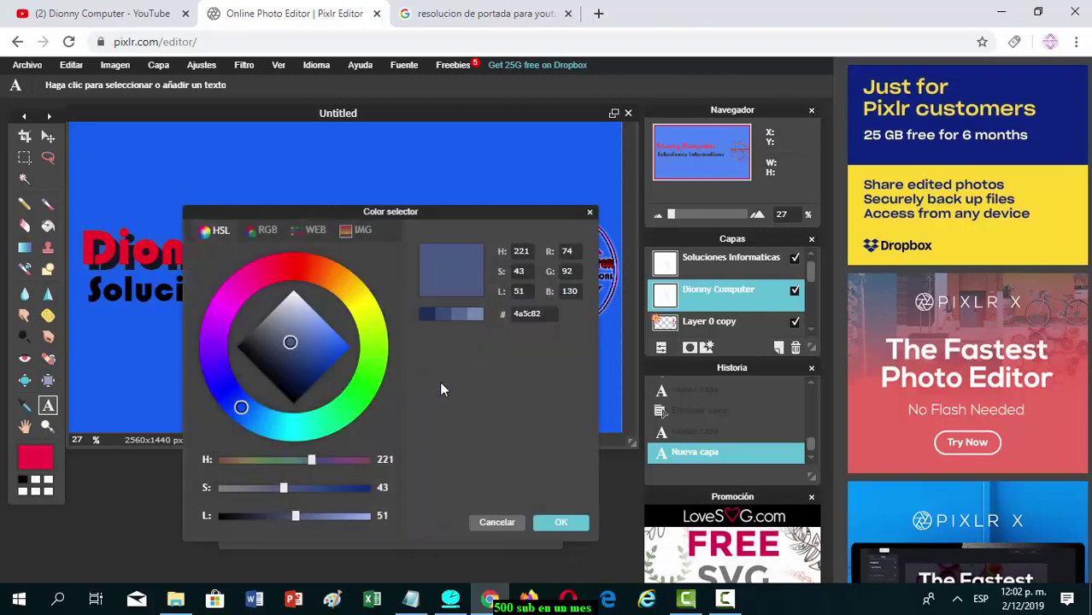
click(292, 295)
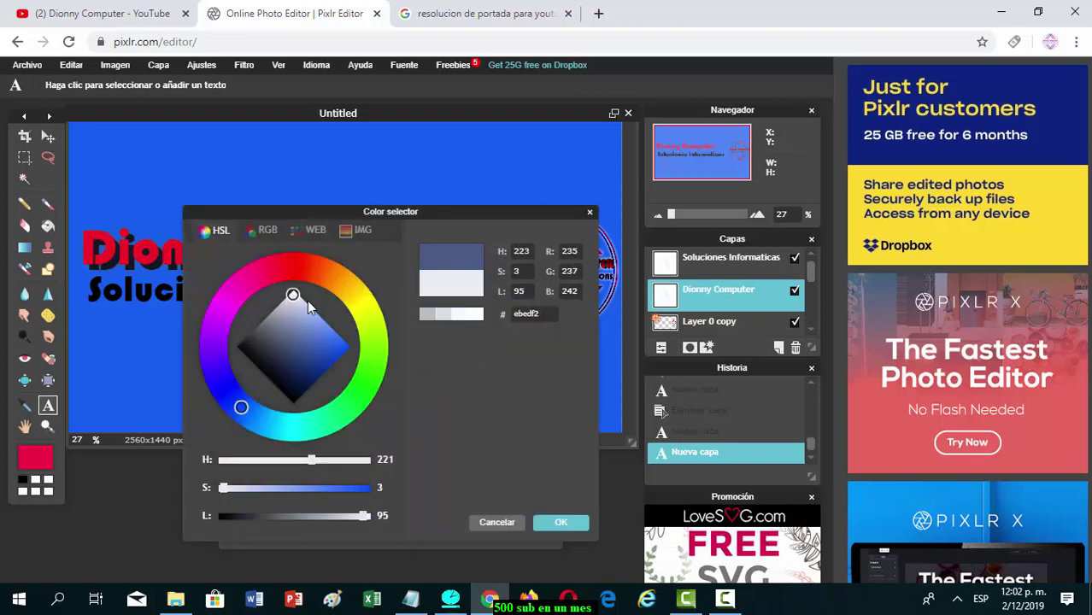
click(571, 525)
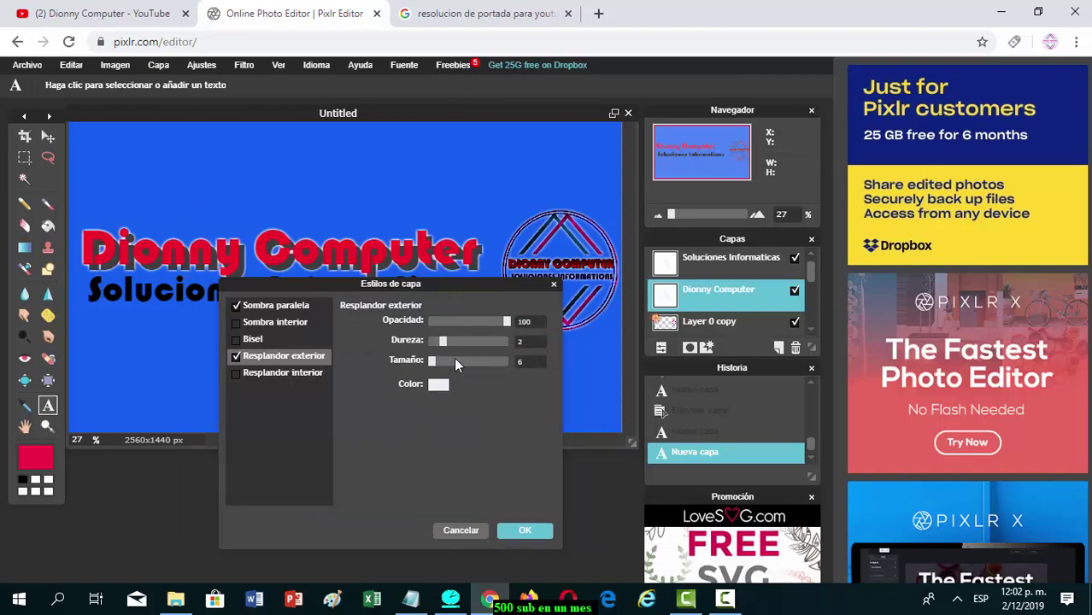
click(526, 531)
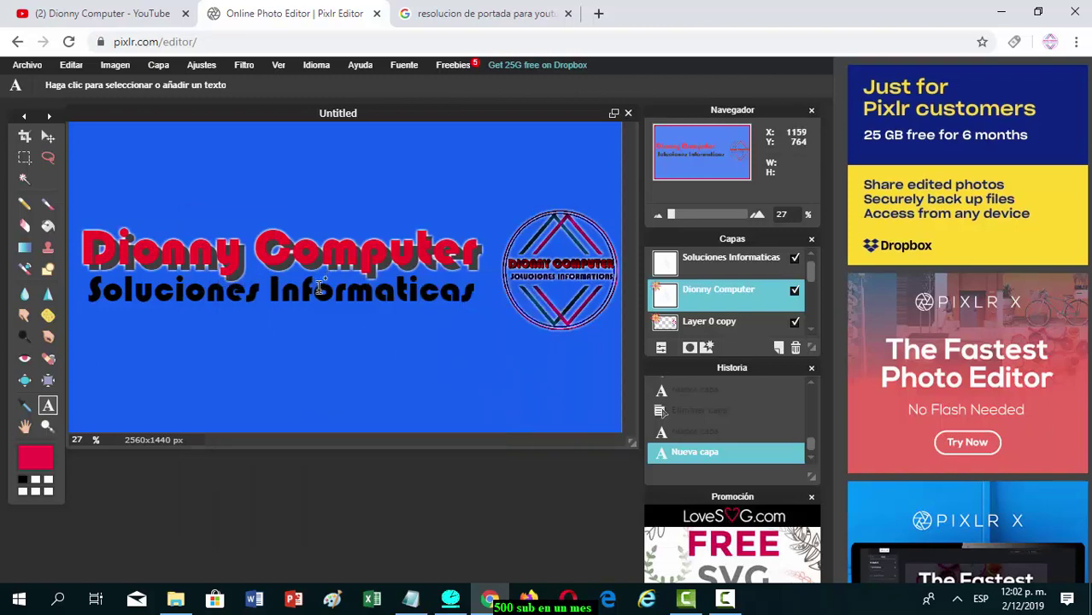
- Open the layer styles of the "Soluciones Informaticas" layer and try a drop shadow (Sombra paralela), leaving it off
click(700, 266)
click(395, 293)
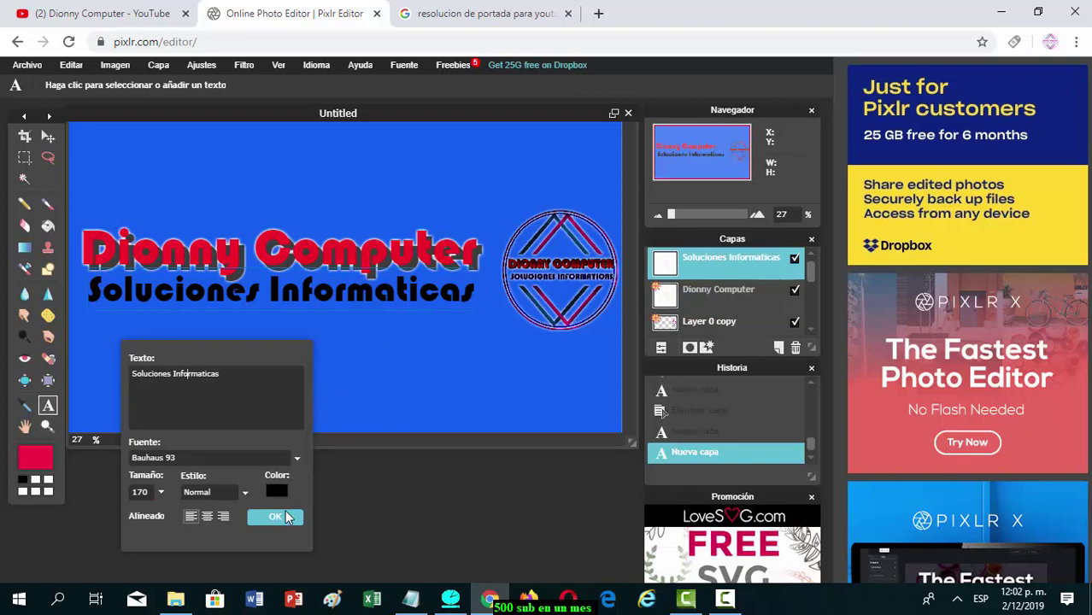
click(286, 517)
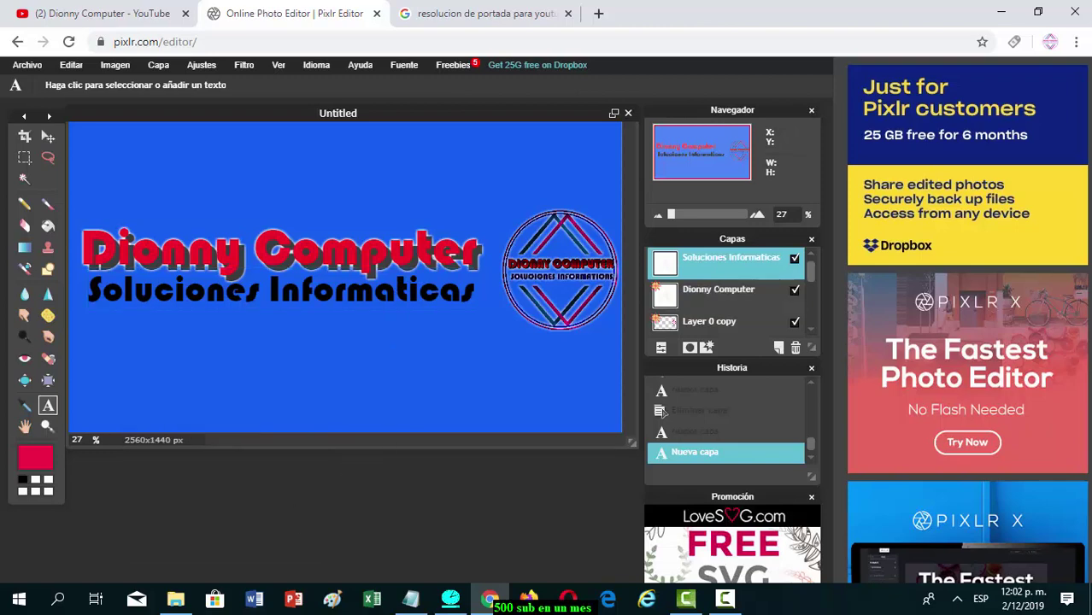
click(692, 348)
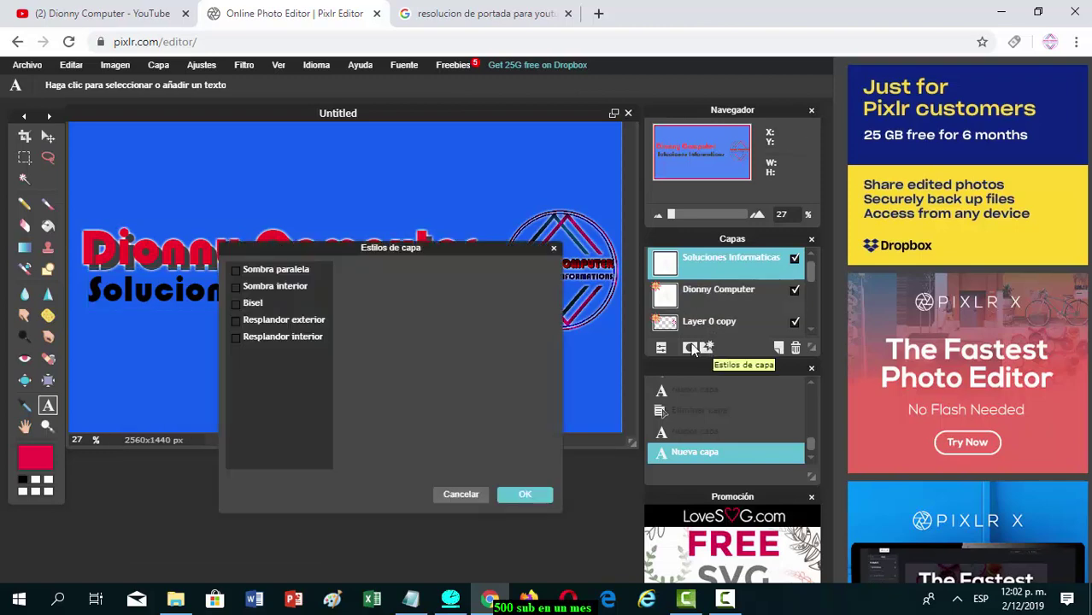
drag(455, 245, 566, 260)
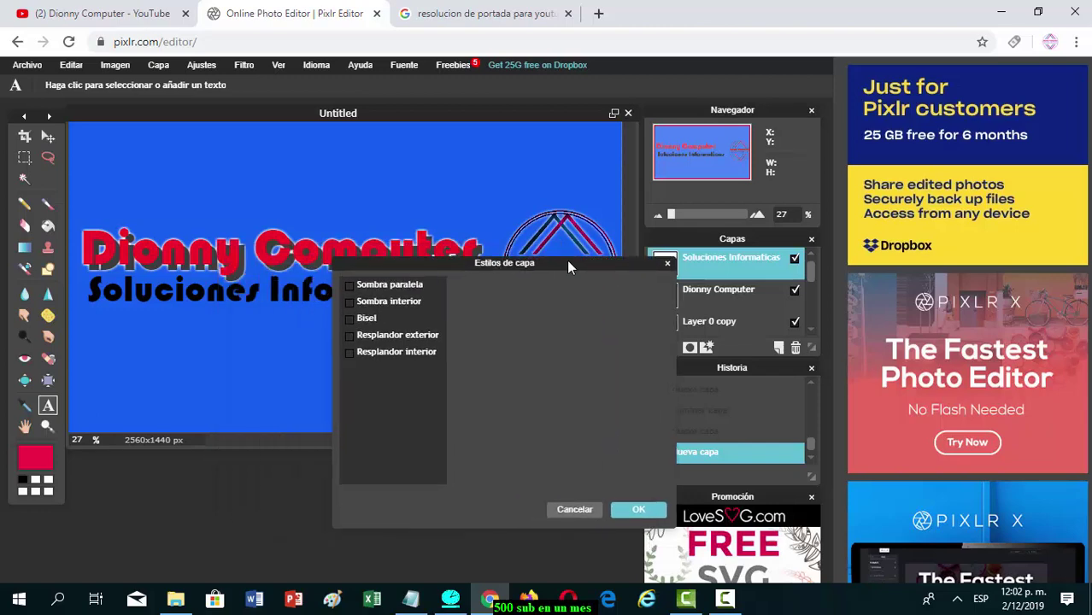
click(350, 287)
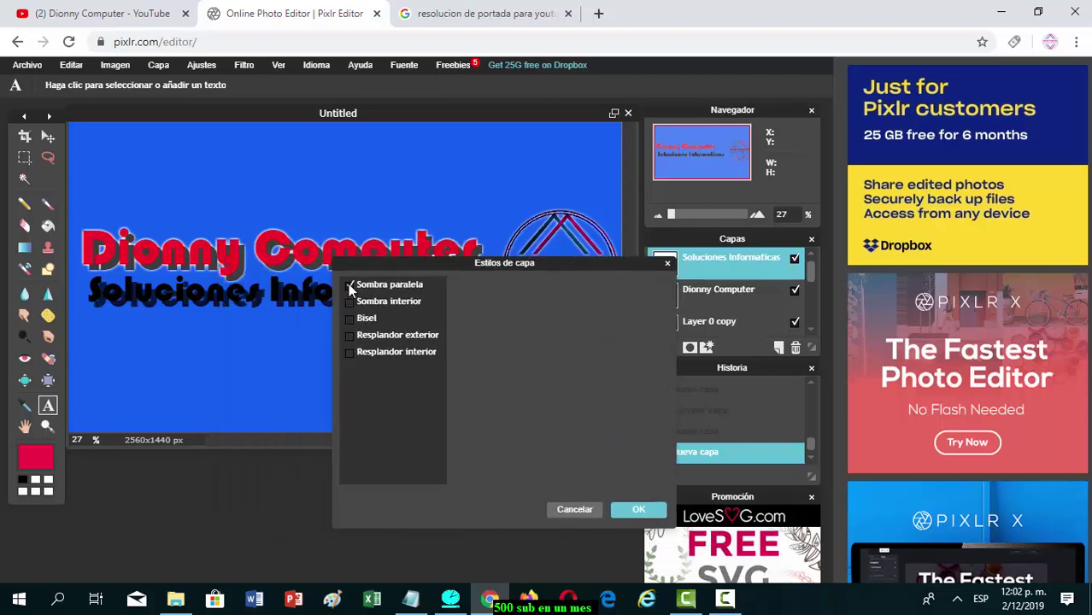
click(349, 286)
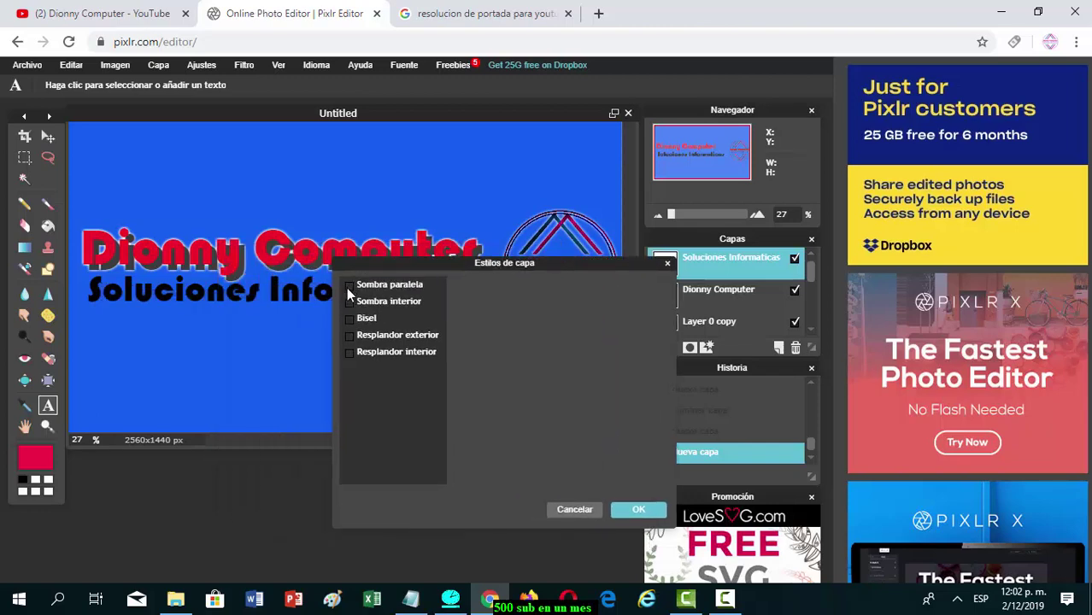
- Add an outer glow (Resplandor exterior) in near-white ebeced to the "Soluciones Informaticas" layer and apply the styles
click(350, 337)
click(433, 335)
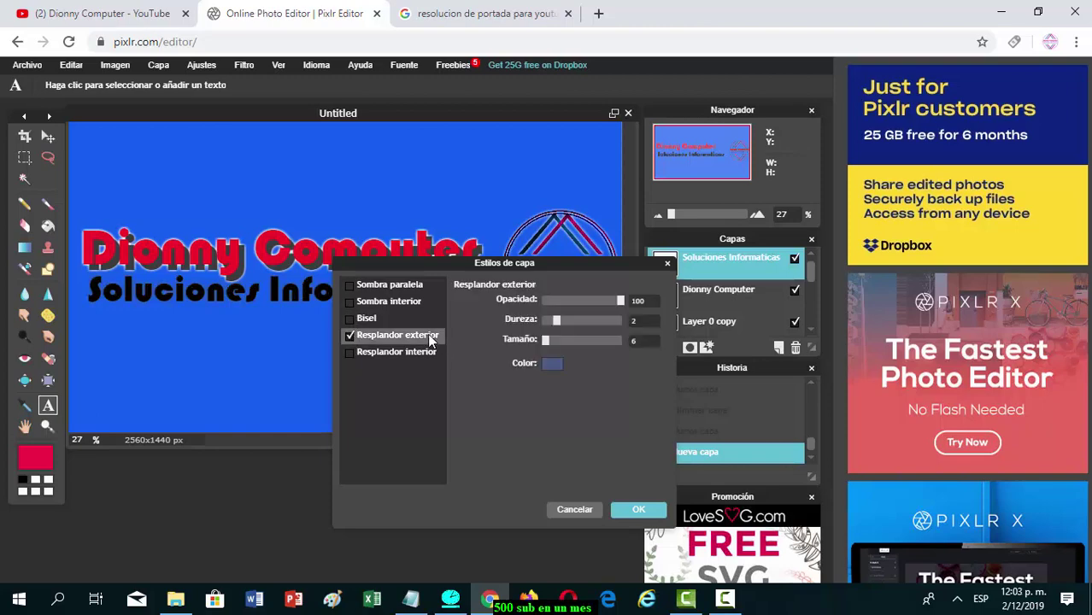
click(553, 364)
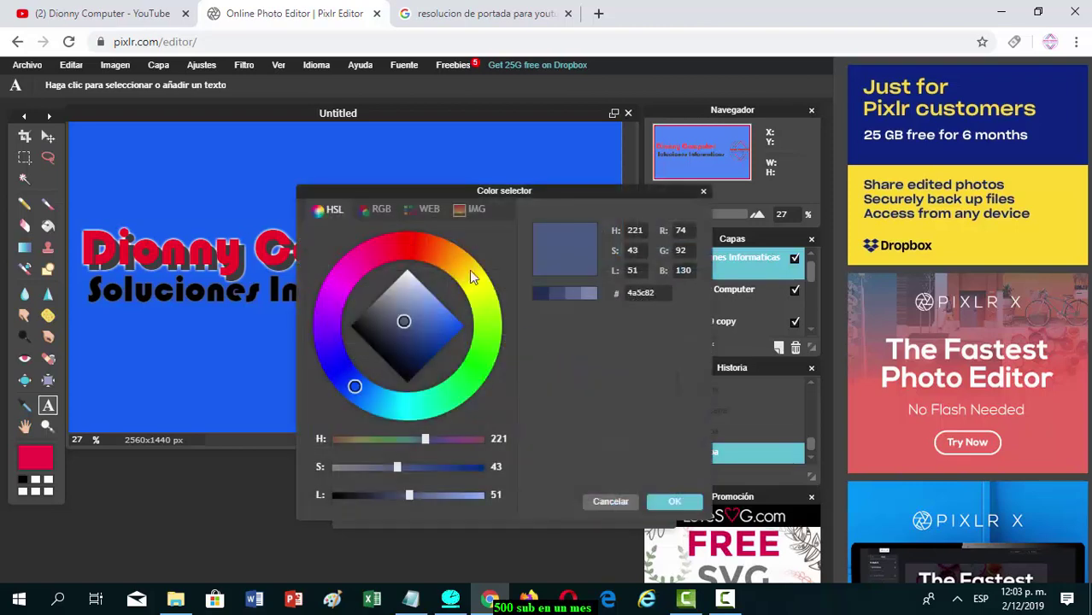
click(405, 274)
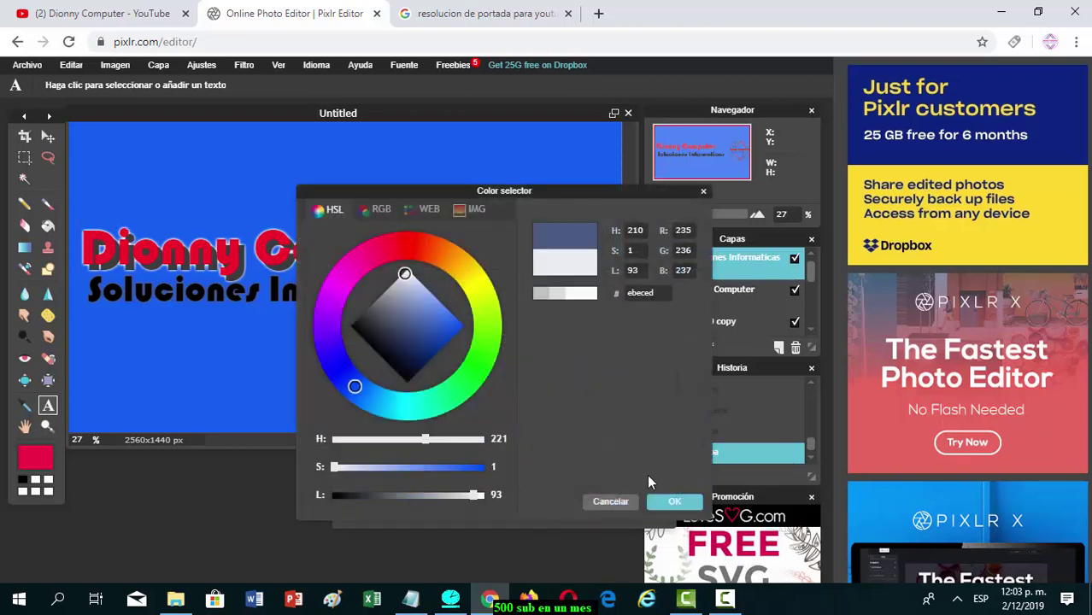
click(676, 503)
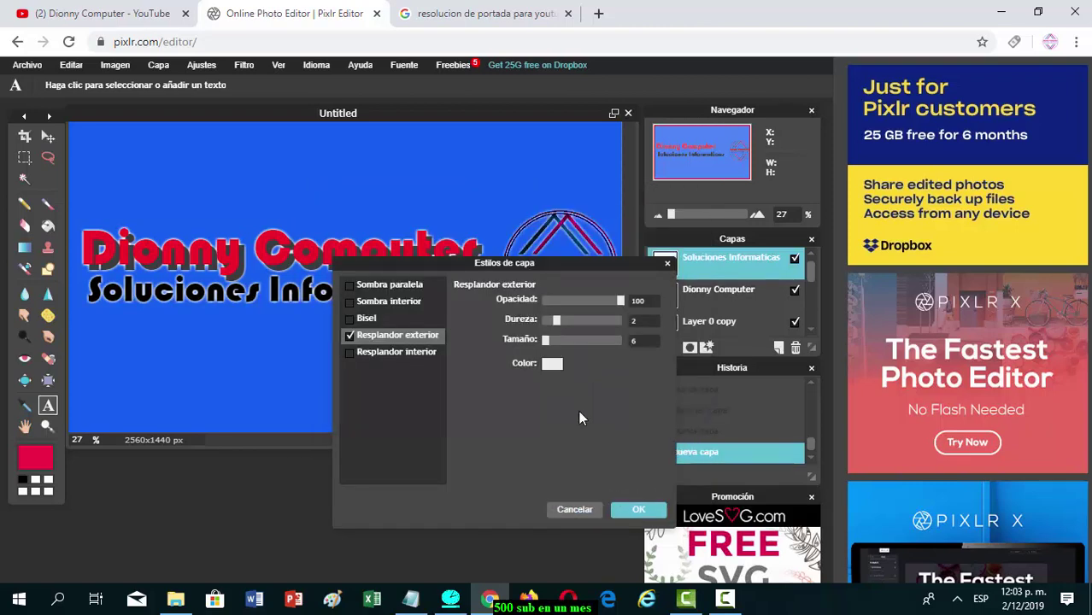
click(639, 510)
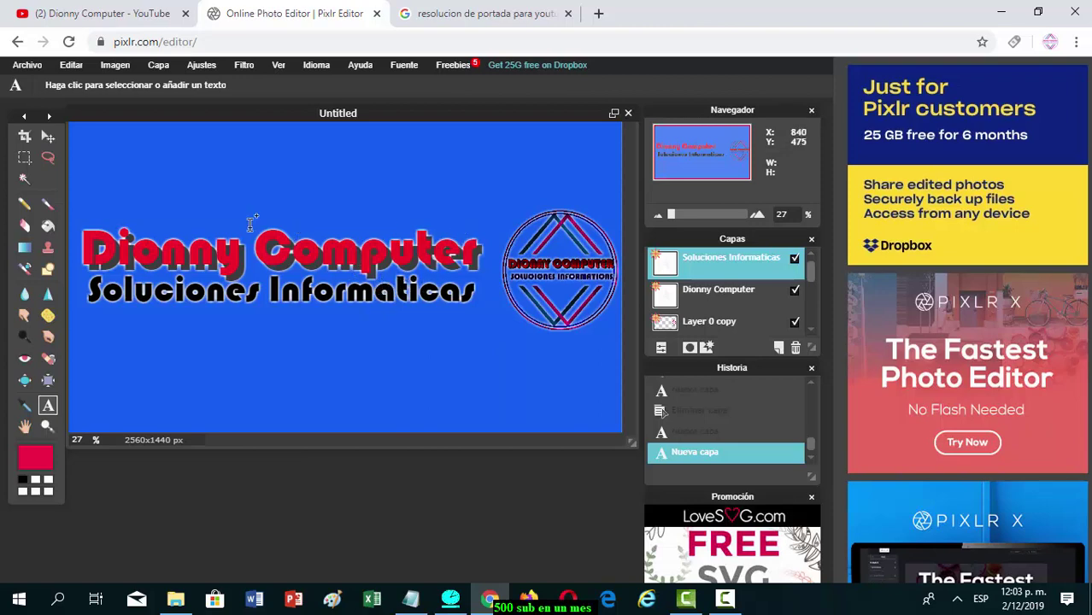
click(25, 69)
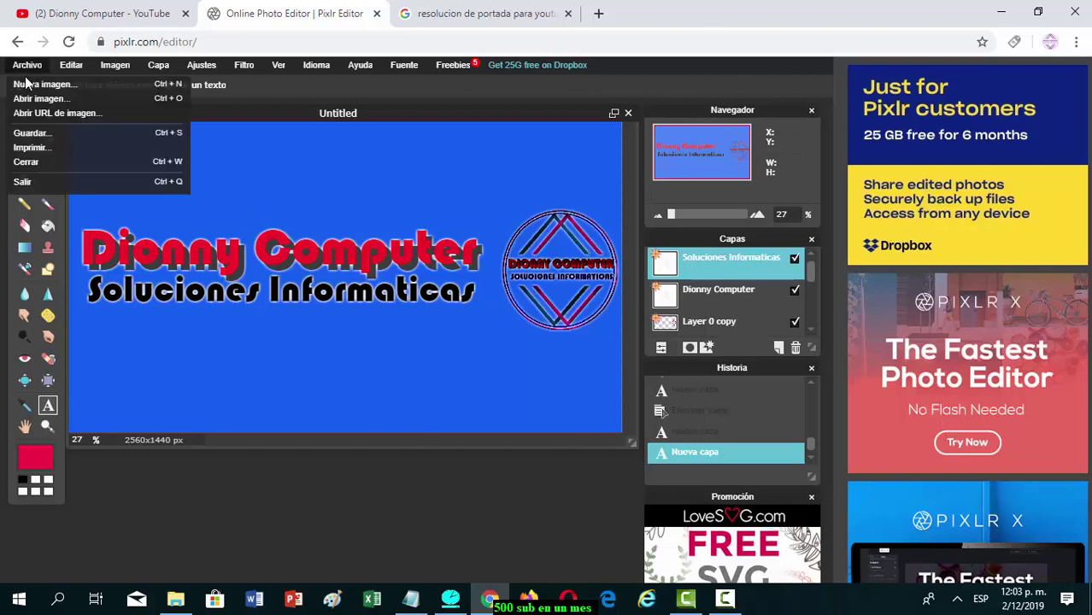
click(31, 133)
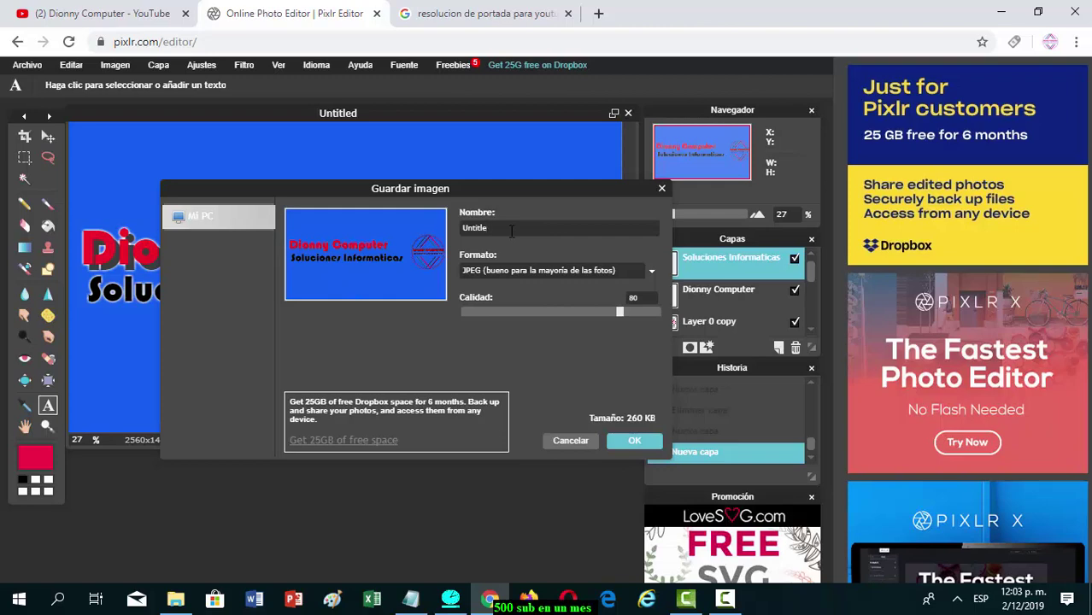
key(BackSpace)
key(BackSpace)
key(BackSpace)
key(BackSpace)
key(BackSpace)
key(BackSpace)
key(BackSpace)
text(portada dionny computer)
click(616, 441)
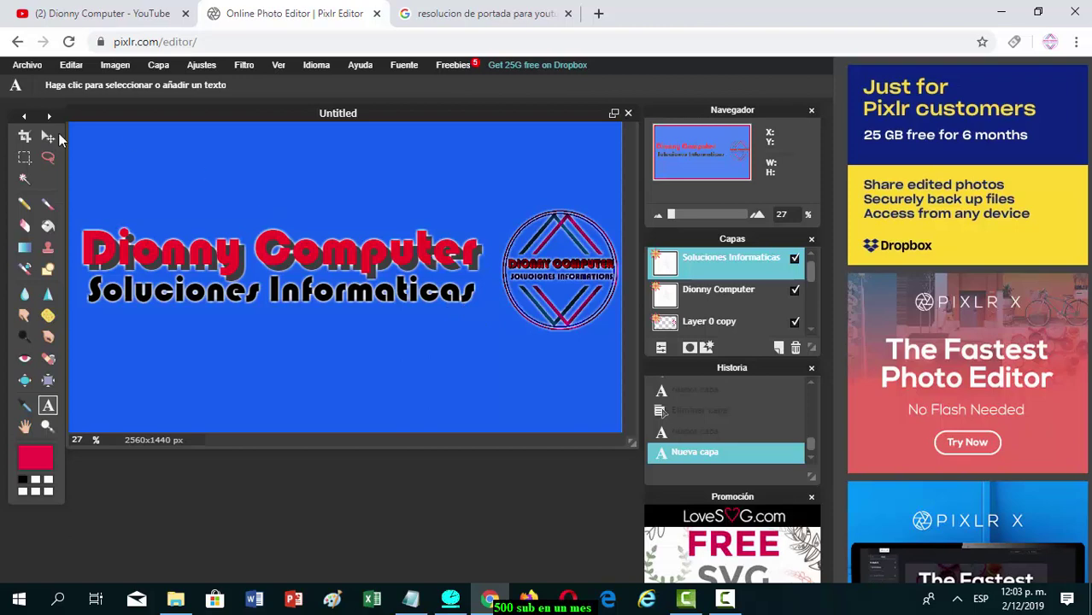
- Nudge the "Soluciones Informaticas" tagline and the "Dionny Computer" title slightly to the right, closer to the logo
click(48, 139)
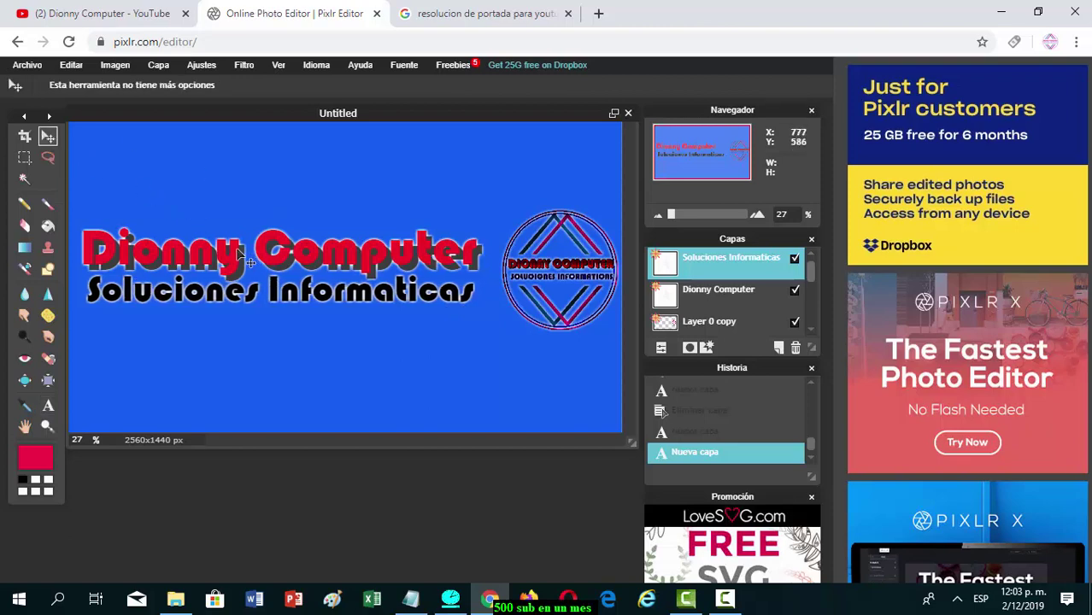
drag(239, 254, 243, 256)
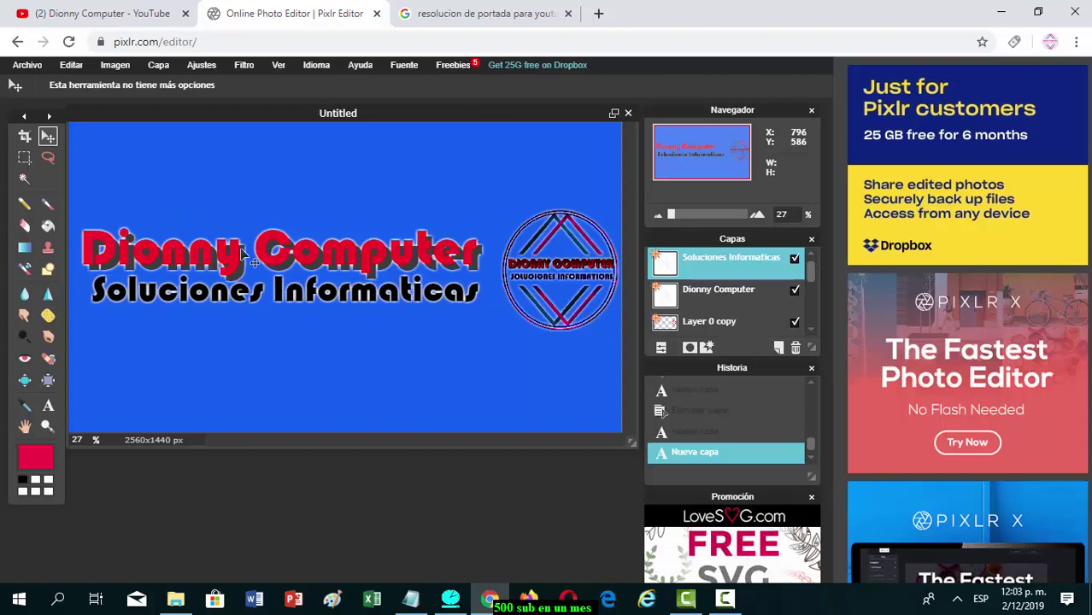
click(696, 294)
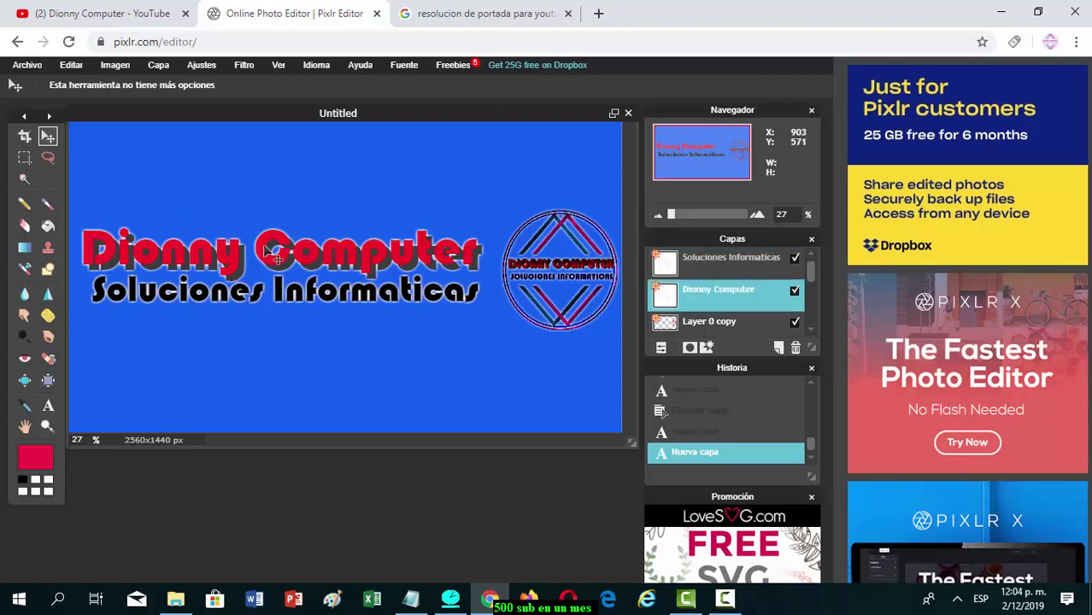
drag(264, 247, 271, 245)
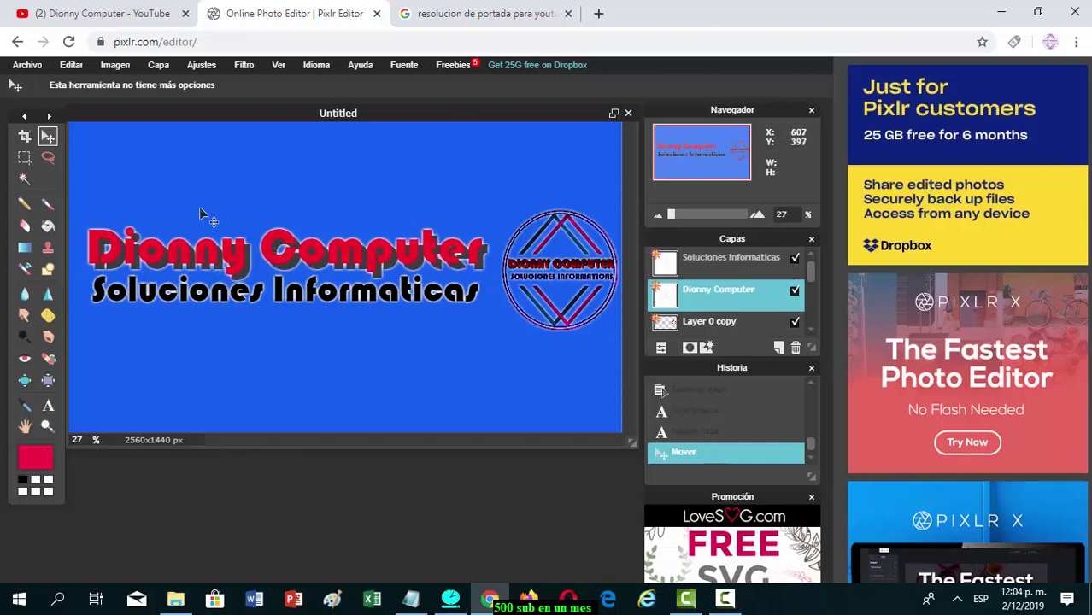
- Start saving the banner to the computer as a JPEG and name it "portada dionny computer"
click(27, 66)
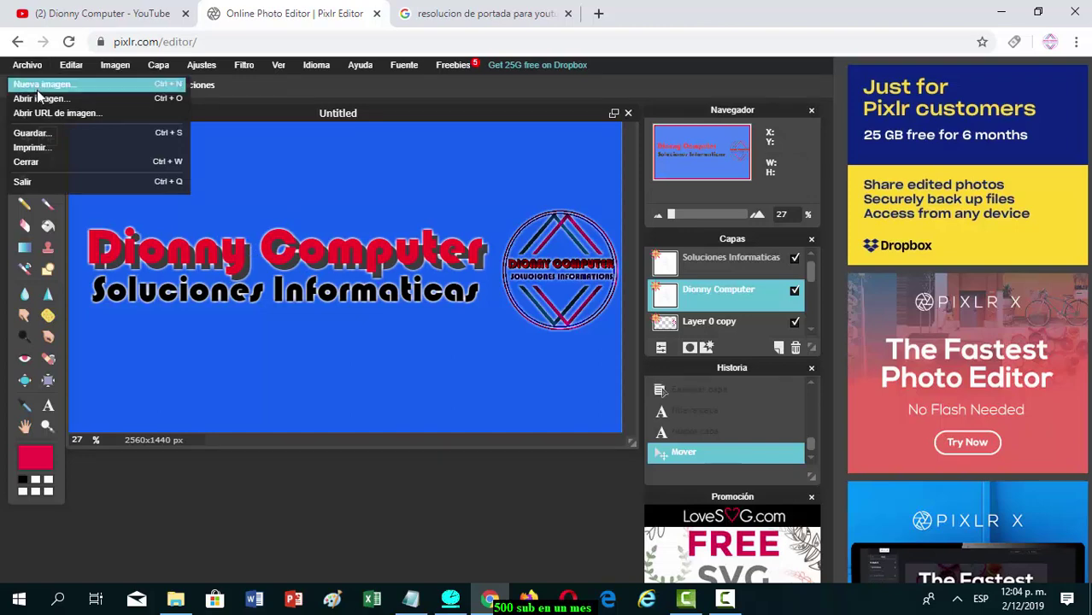
click(44, 133)
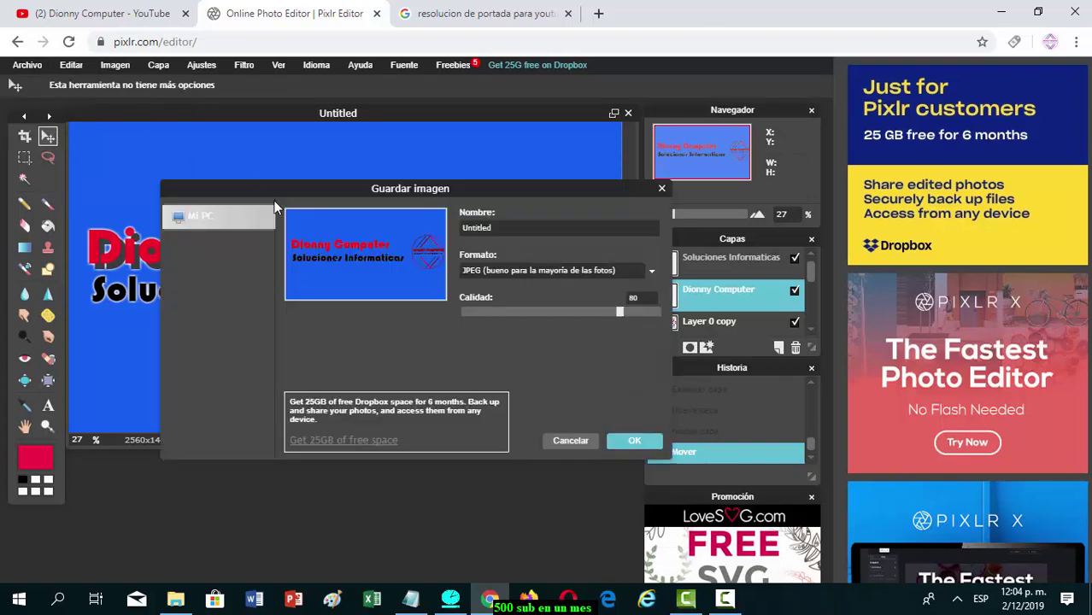
key(Return)
key(BackSpace)
key(BackSpace)
key(BackSpace)
key(BackSpace)
key(BackSpace)
key(BackSpace)
key(BackSpace)
key(BackSpace)
text(p)
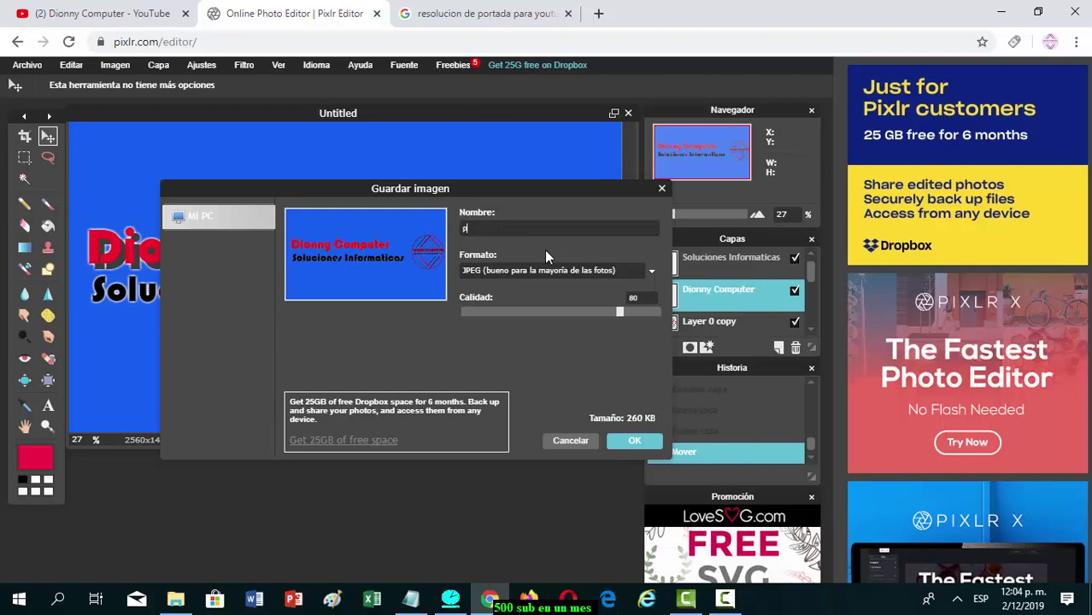
text(ortada dionny computer)
- Set the JPEG quality to 100 and save "portada dionny computer.jpg" in the Escritorio folder
drag(657, 314, 665, 314)
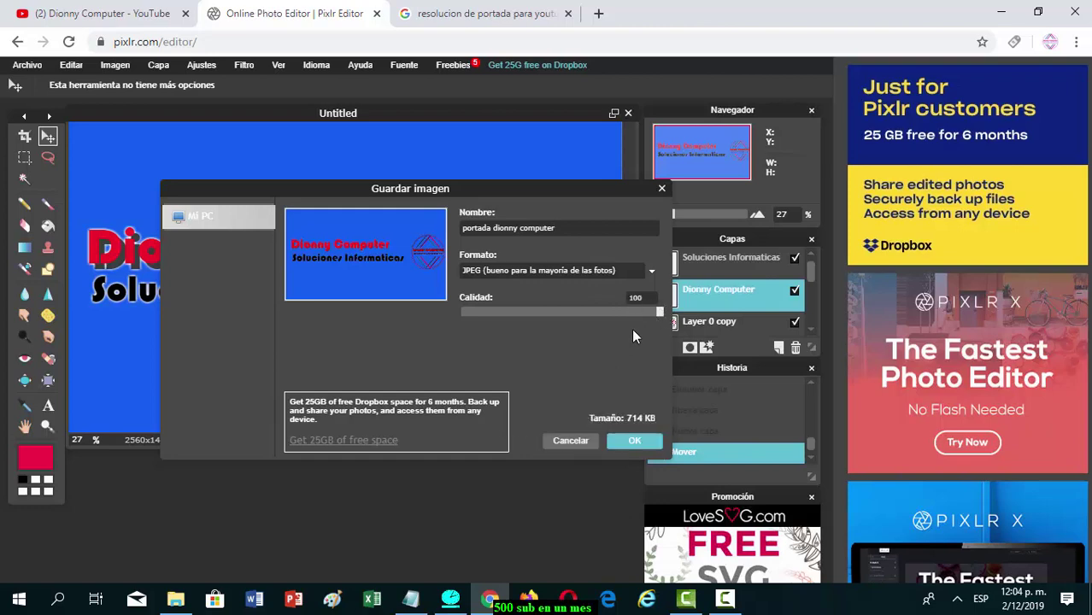
click(634, 442)
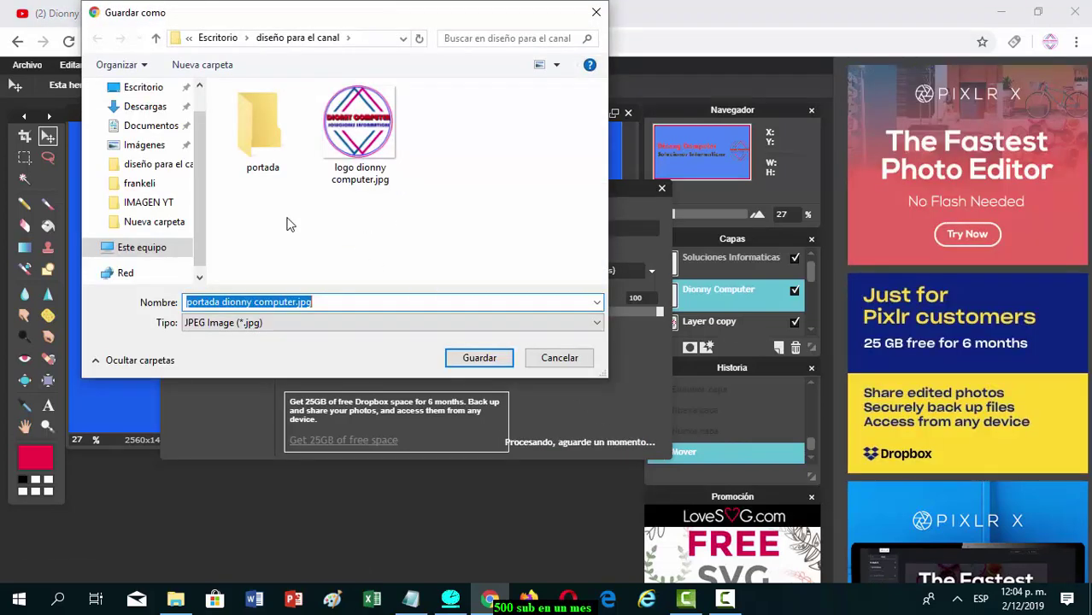
click(145, 91)
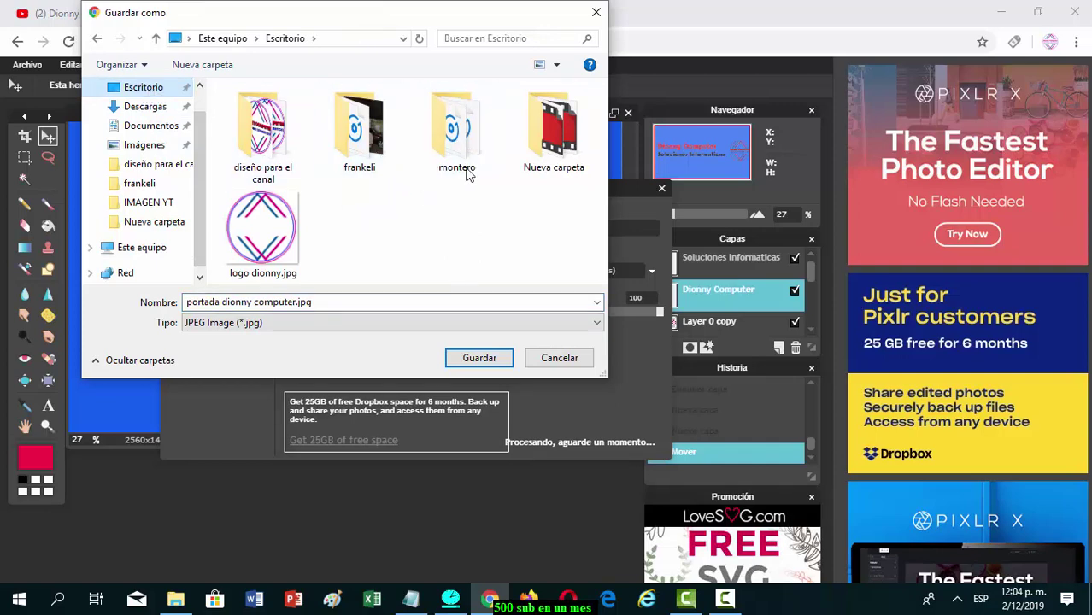
click(479, 359)
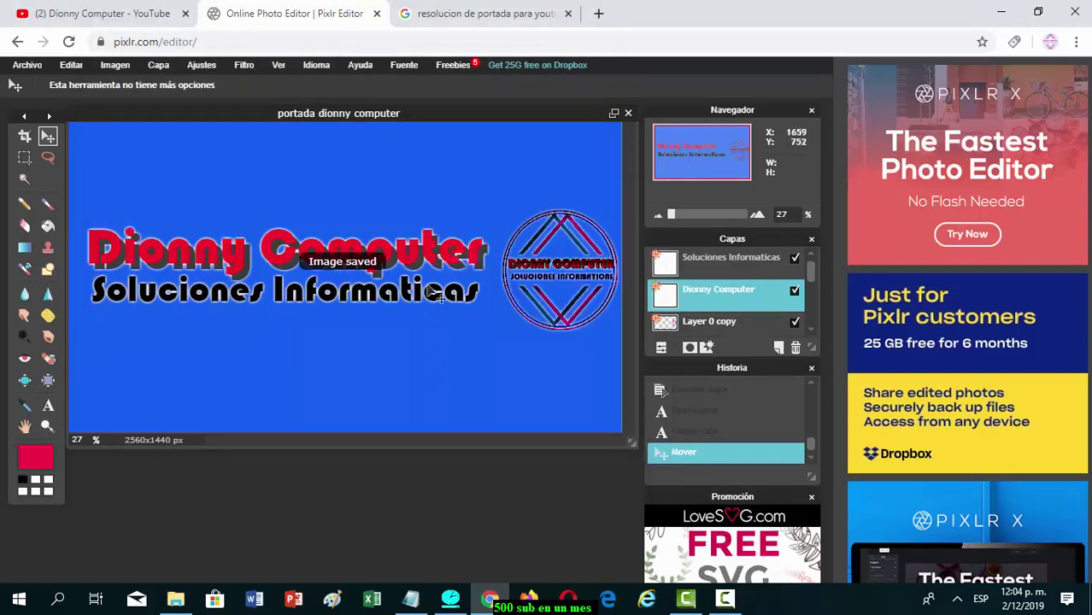
- Open YouTube in a new browser tab, closing the banner-resolution search and the old YouTube channel tab
click(598, 12)
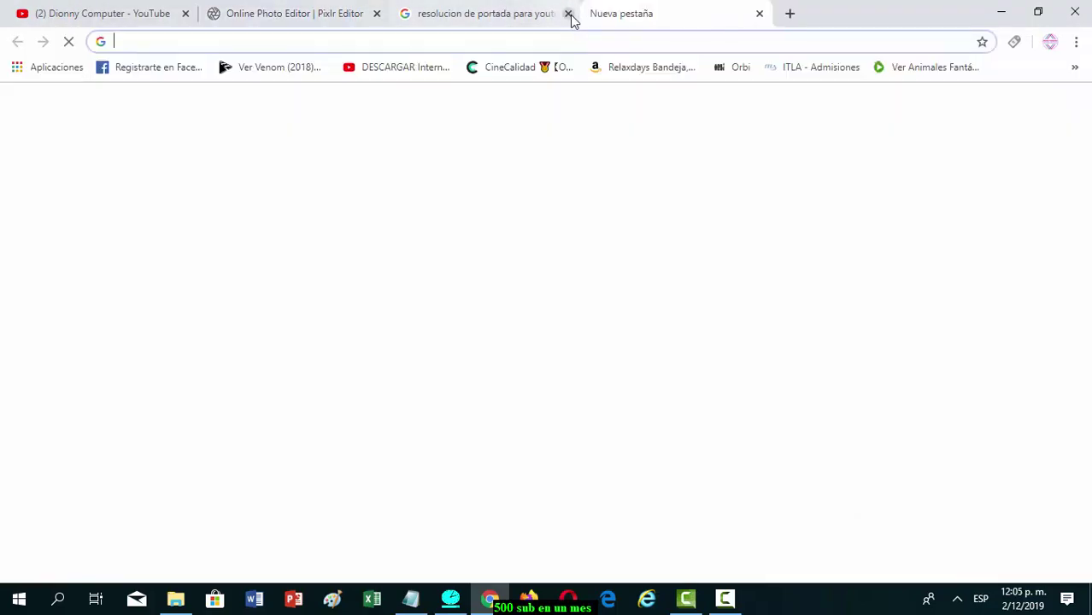
click(569, 14)
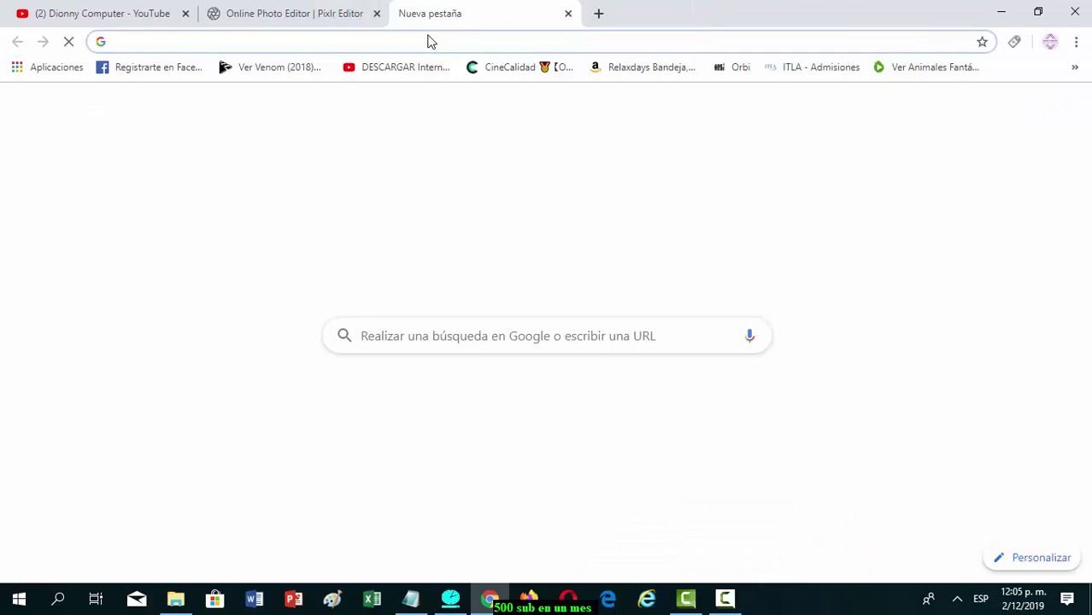
click(186, 13)
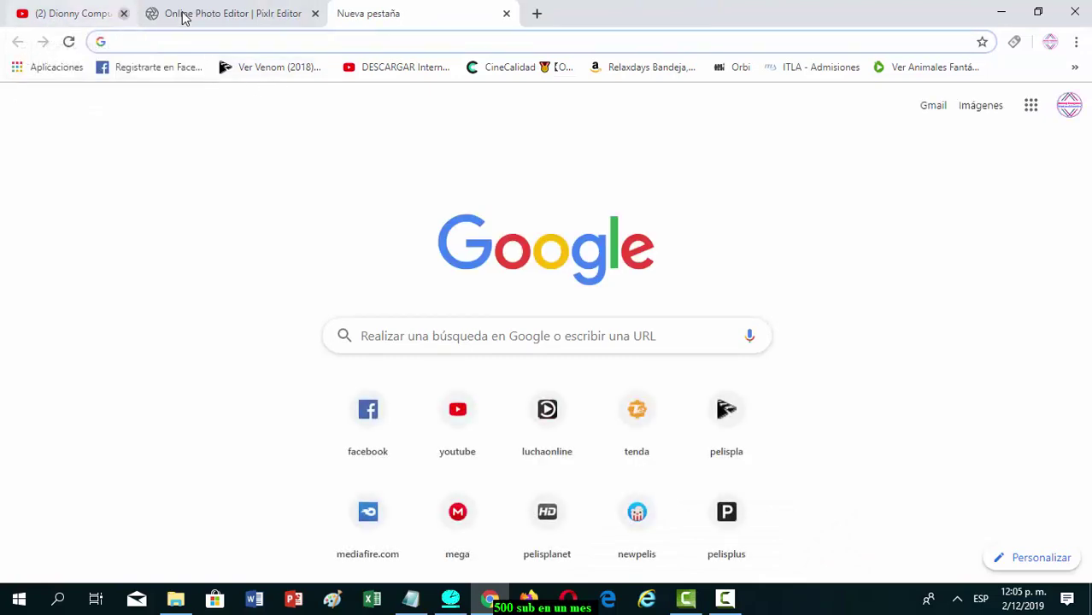
click(459, 418)
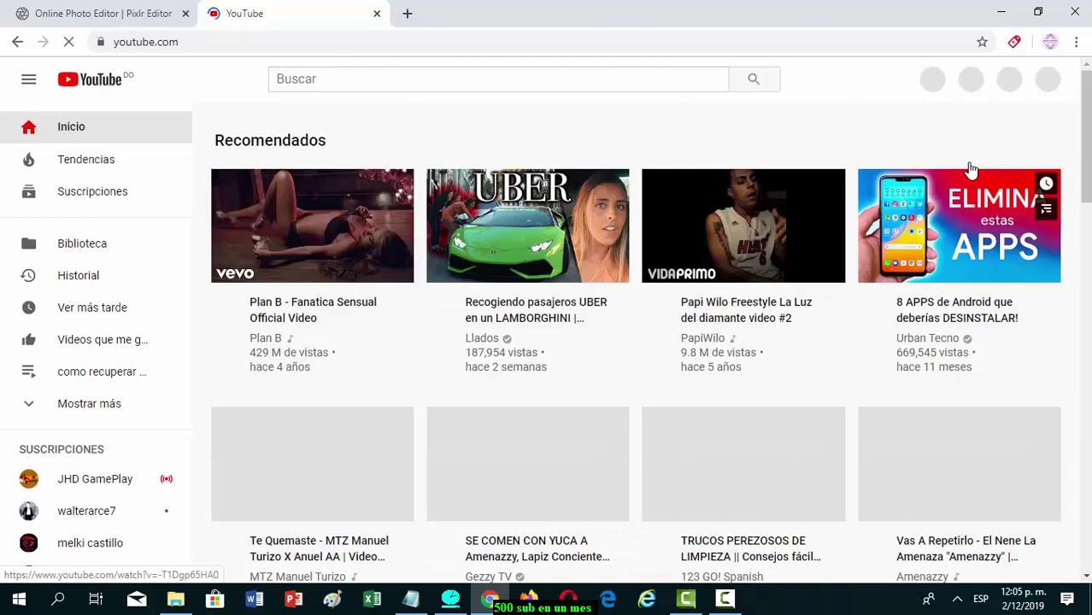
- Open the account's own channel page on YouTube and enter channel customization (Personalizar canal)
click(1045, 85)
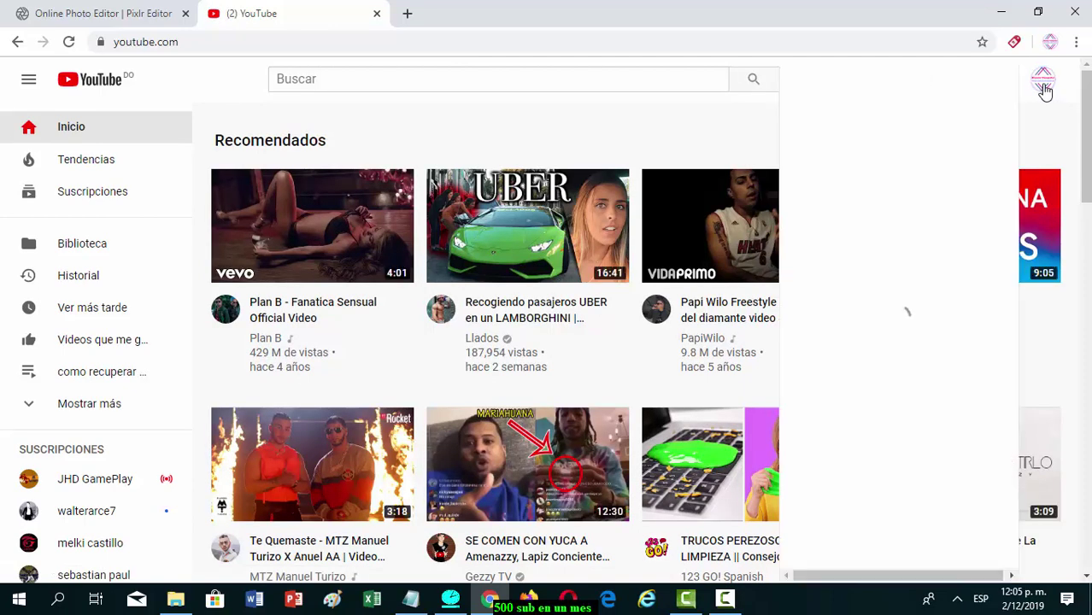
click(907, 176)
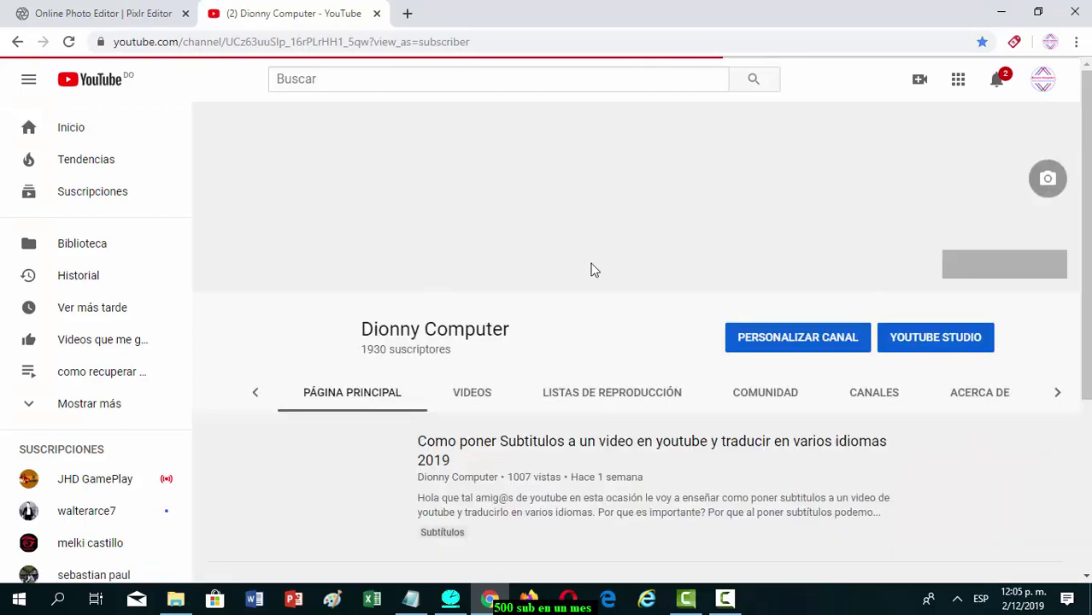
click(746, 295)
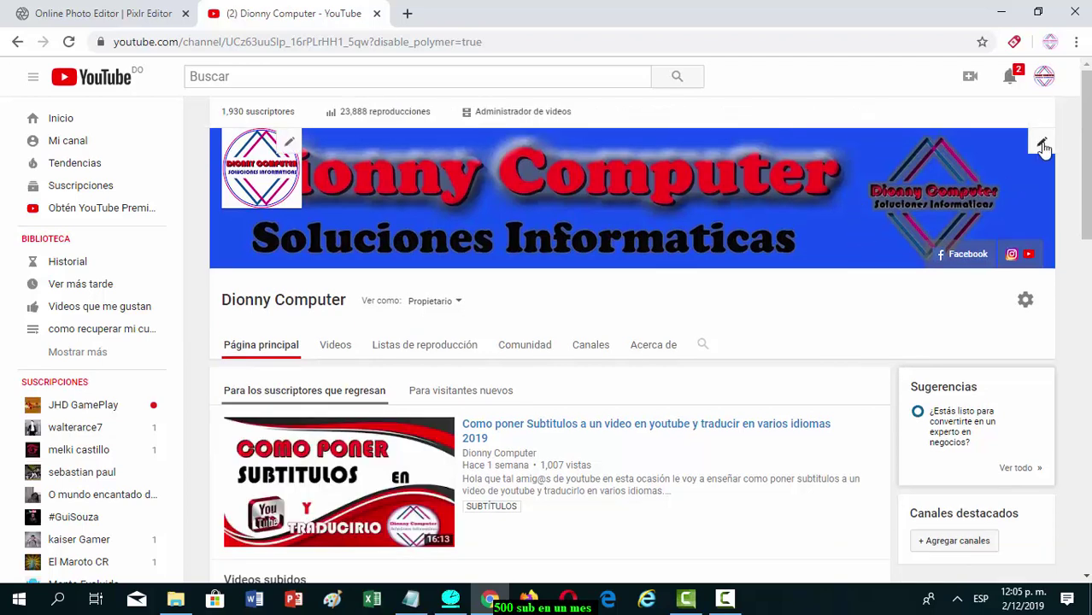
- Edit the channel art (Modificar el diseño del canal) and upload "portada dionny computer.jpg" from the desktop
click(1042, 146)
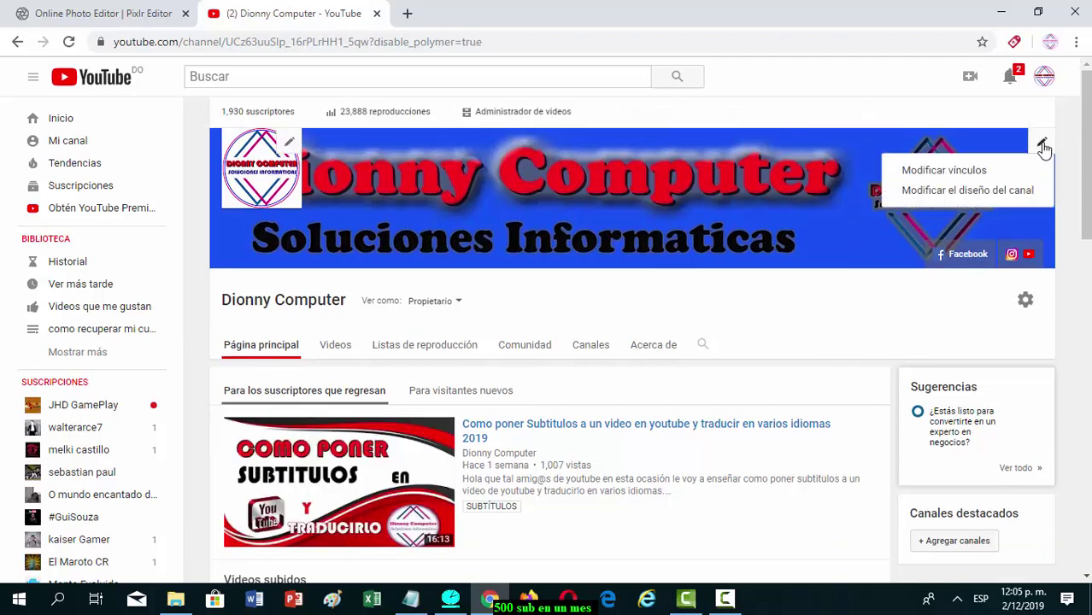
click(1002, 195)
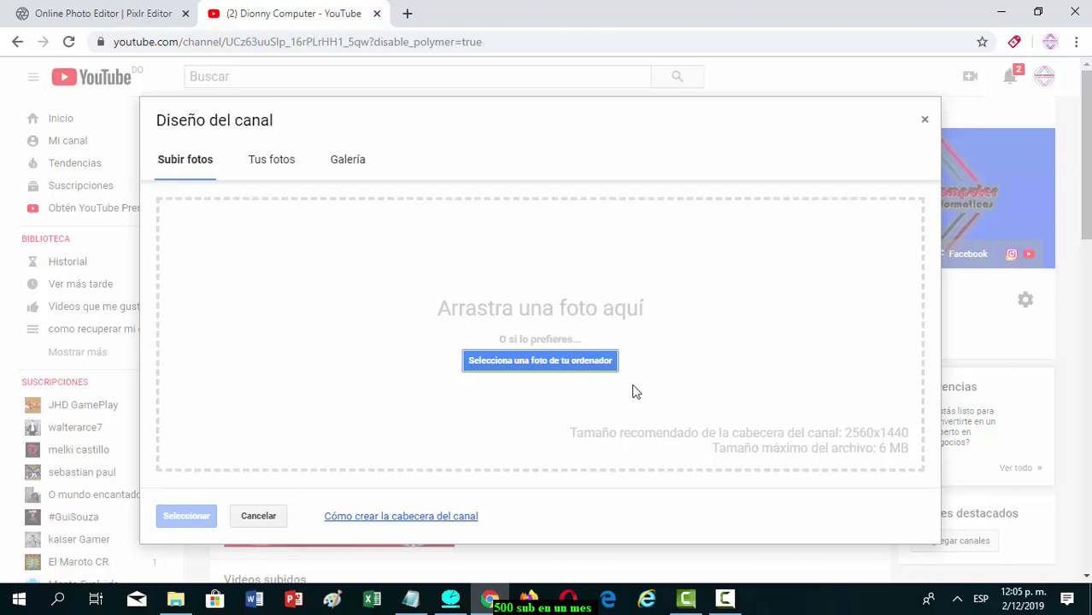
click(536, 358)
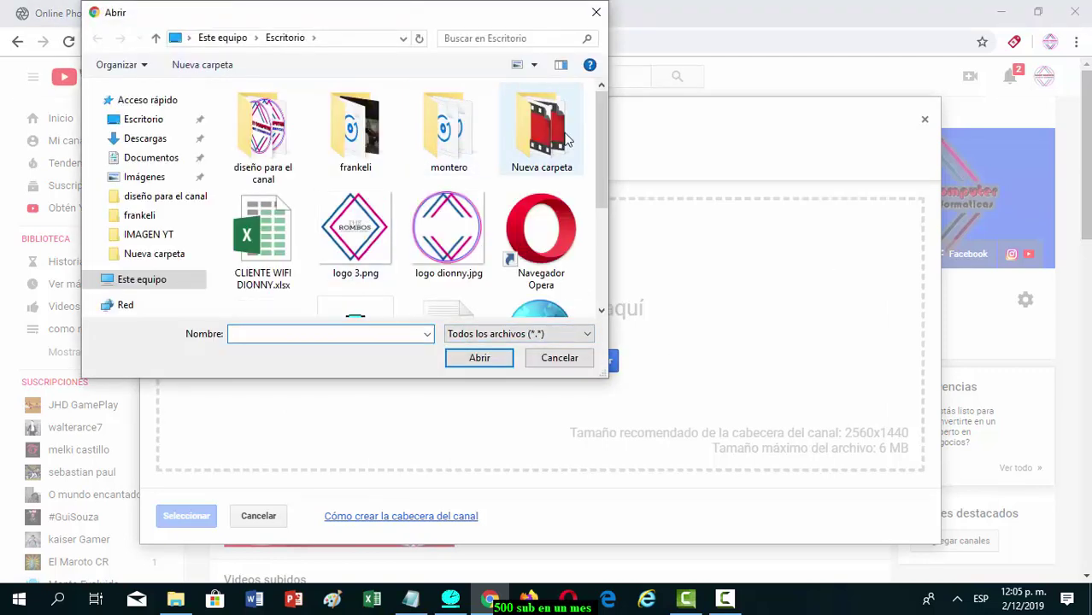
drag(598, 131, 596, 207)
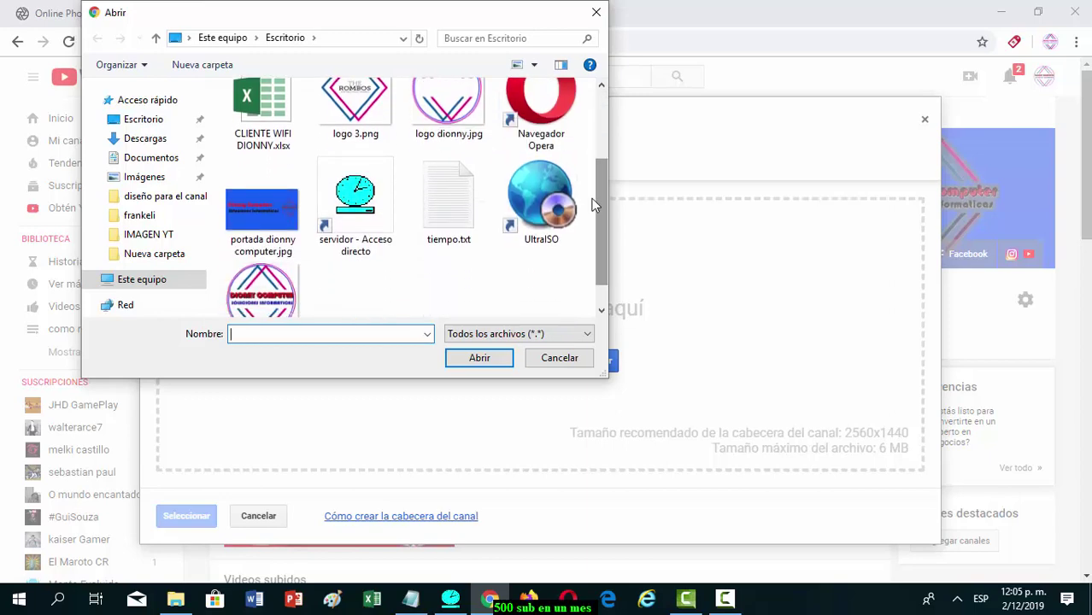
click(251, 214)
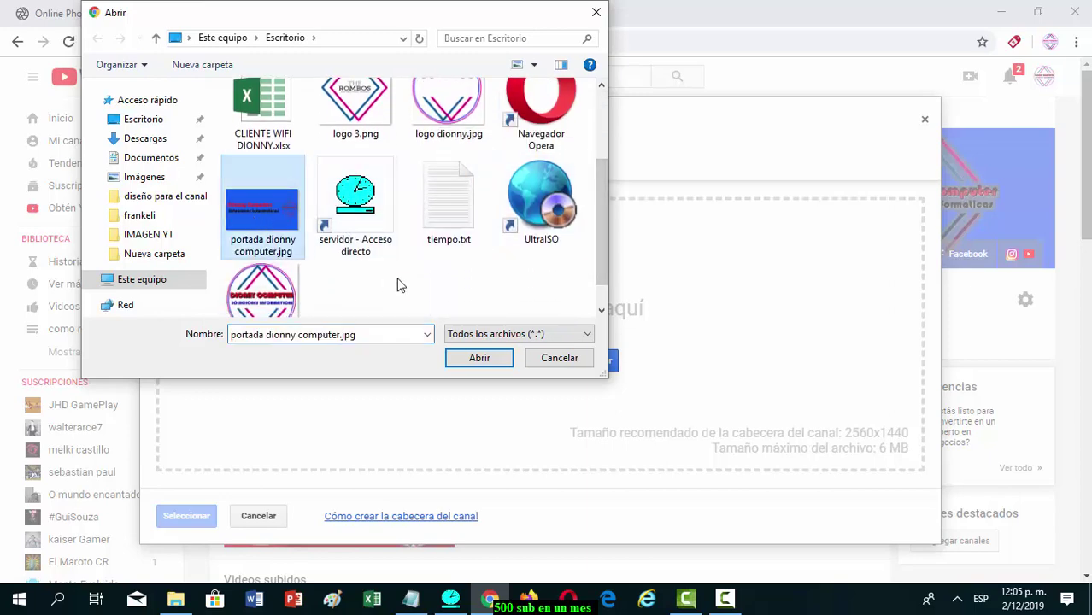
click(483, 360)
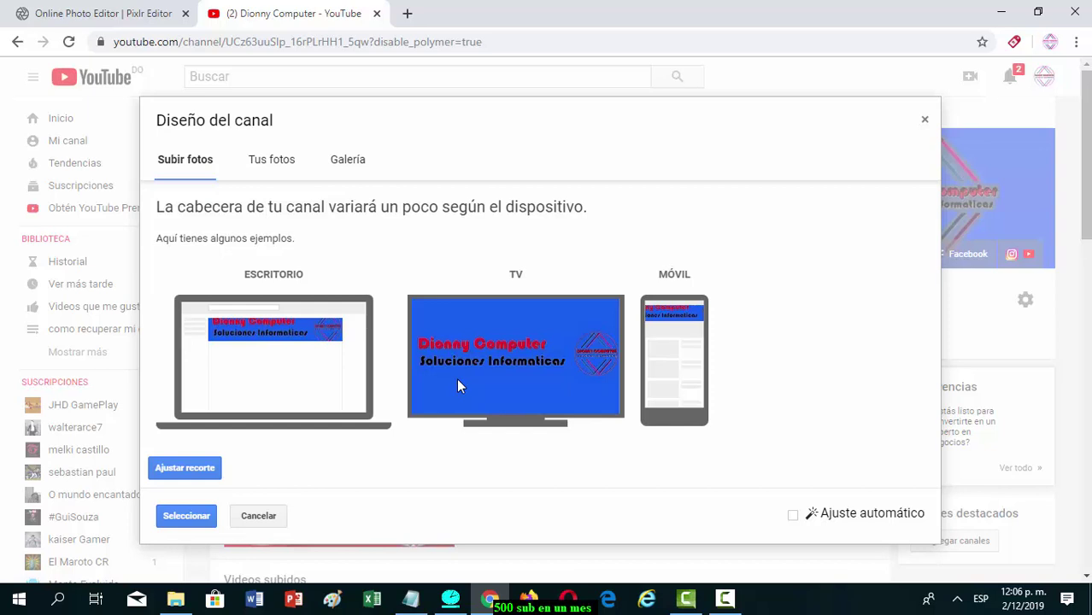
- Return to the banner in Pixlr Editor and move the "Dionny Computer" and "Soluciones Informaticas" text layers slightly down
click(132, 10)
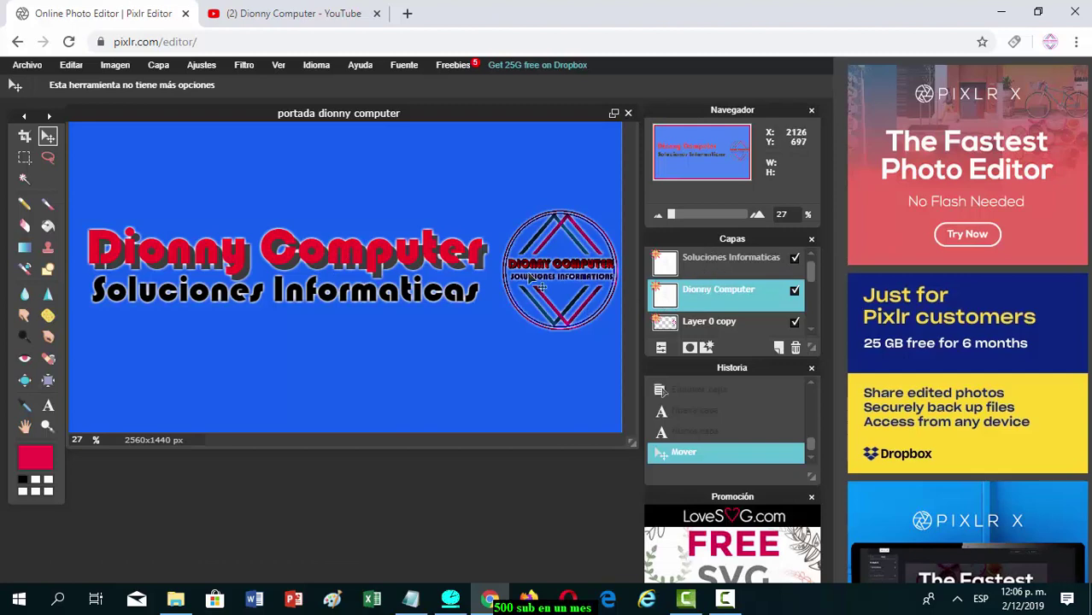
drag(376, 254, 378, 264)
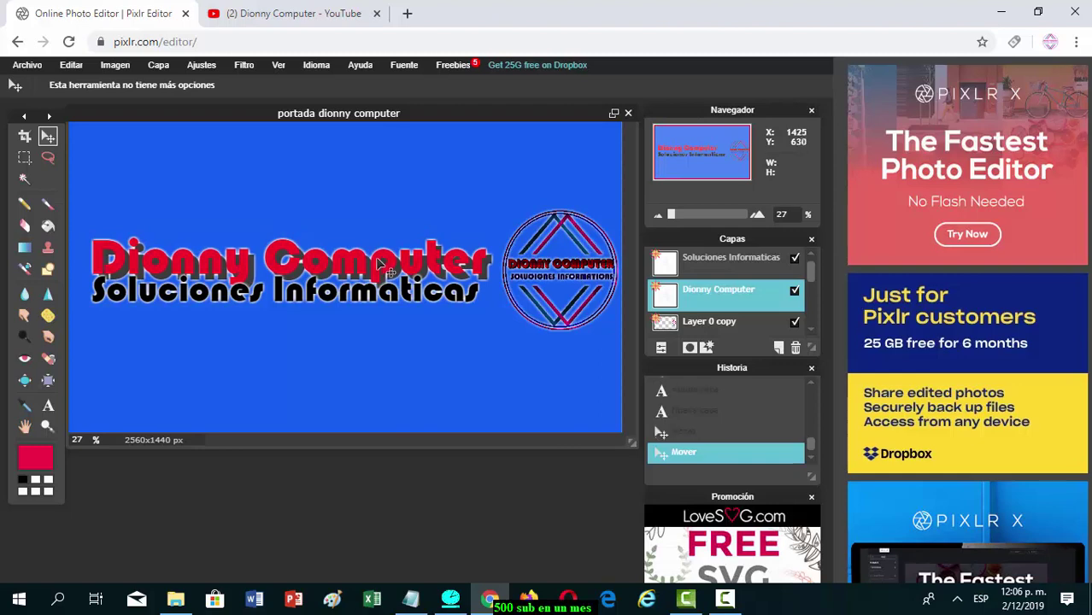
click(687, 272)
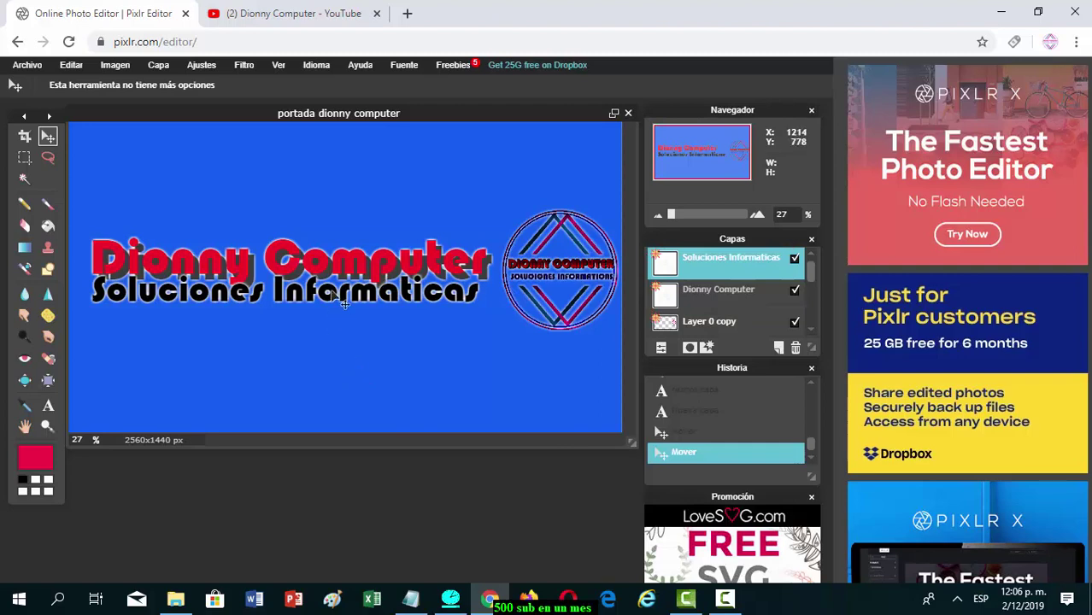
drag(332, 293, 344, 313)
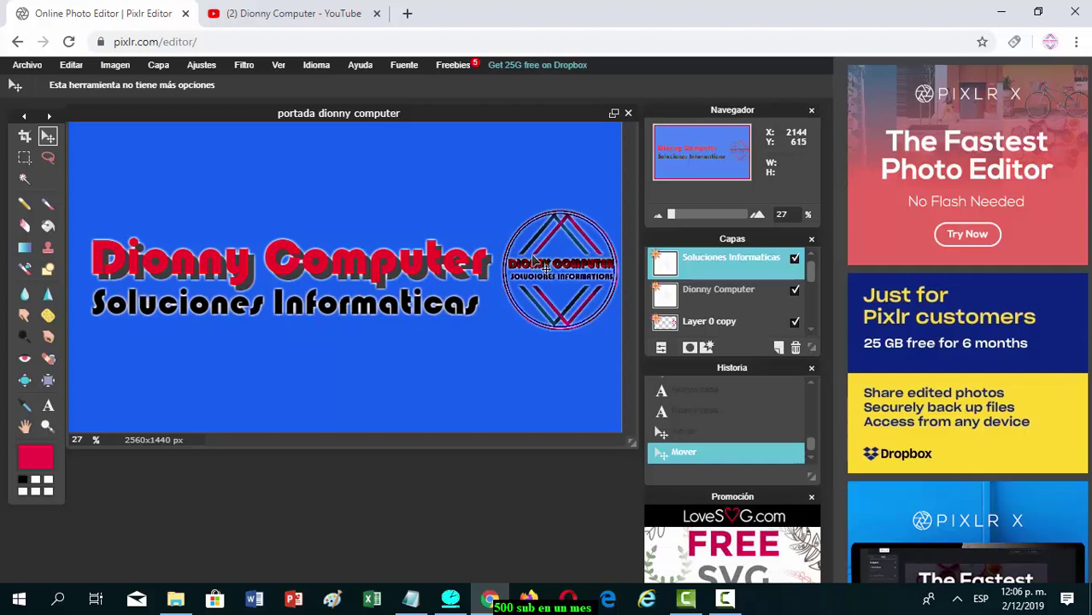
- Move the circular logo layer "Layer 0 copy" slightly down and left, shrink it a little with Free Transform, and apply the change
click(694, 324)
drag(576, 275, 556, 291)
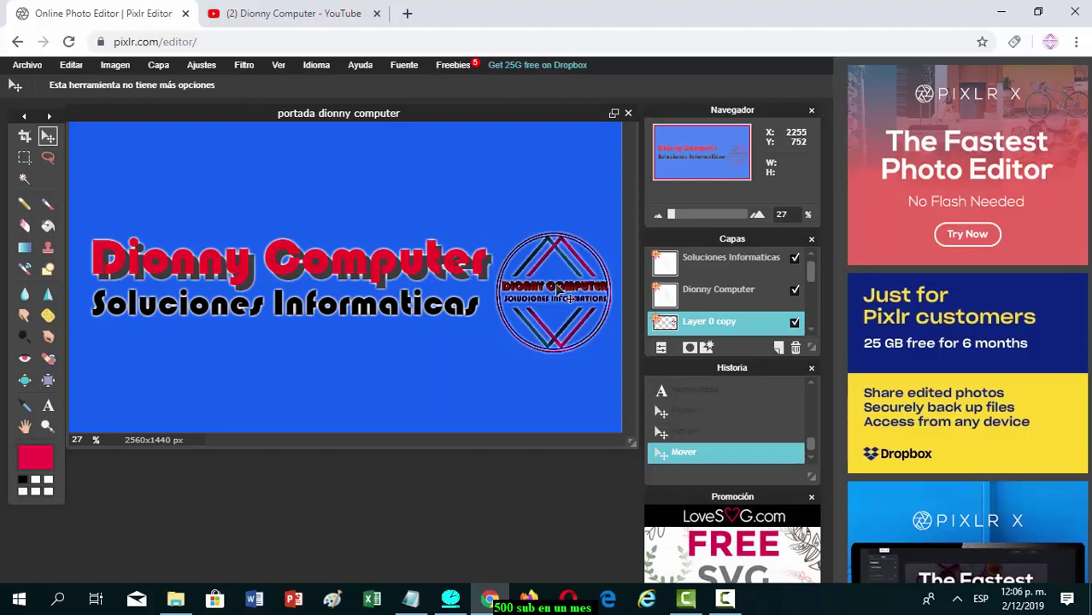
click(70, 66)
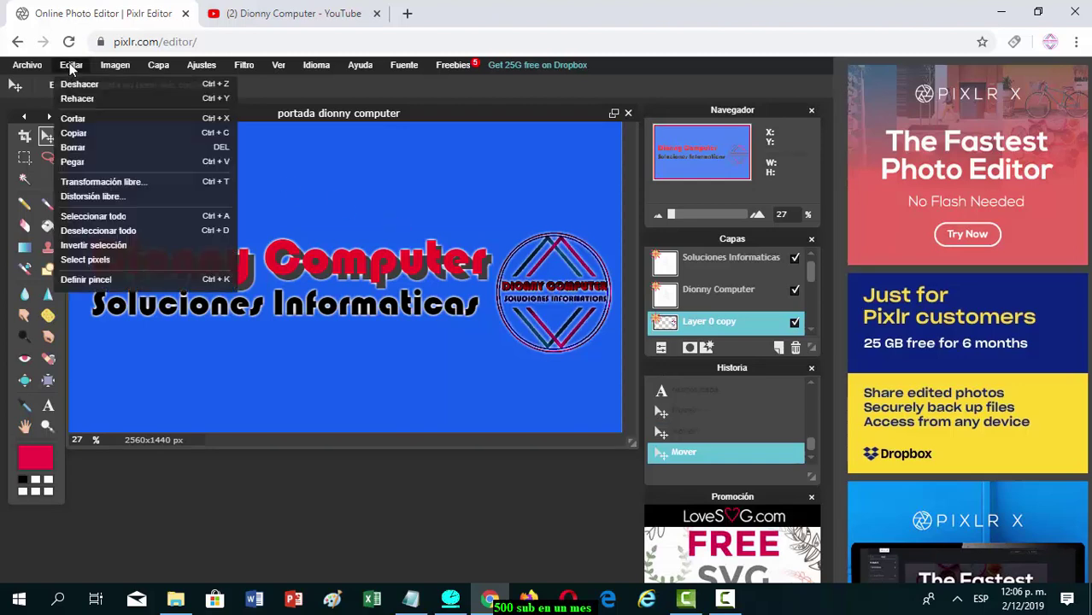
click(88, 184)
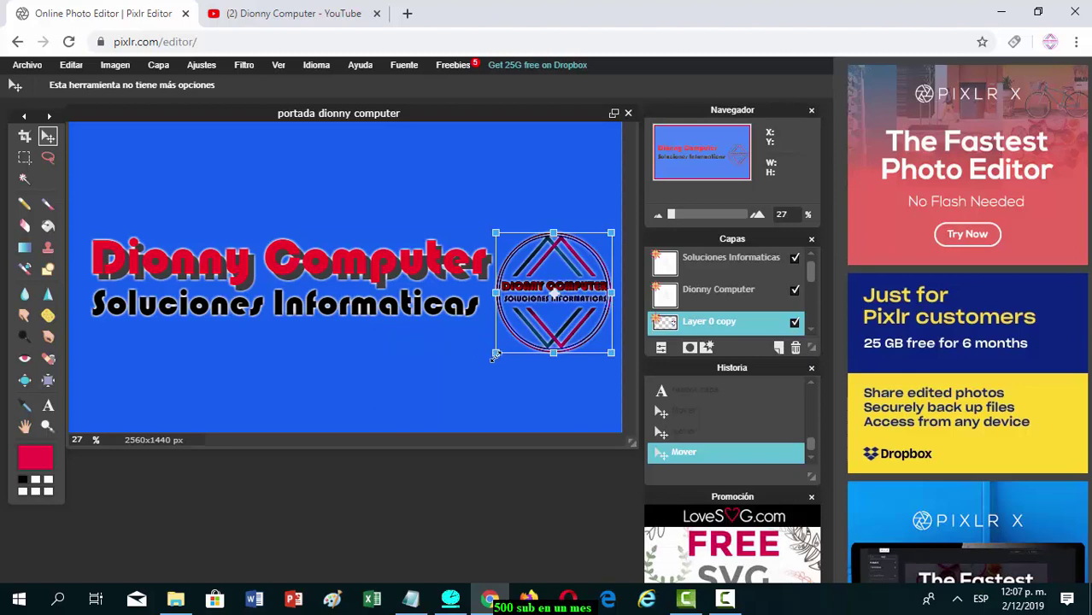
drag(494, 357, 497, 349)
drag(540, 319, 538, 318)
click(431, 375)
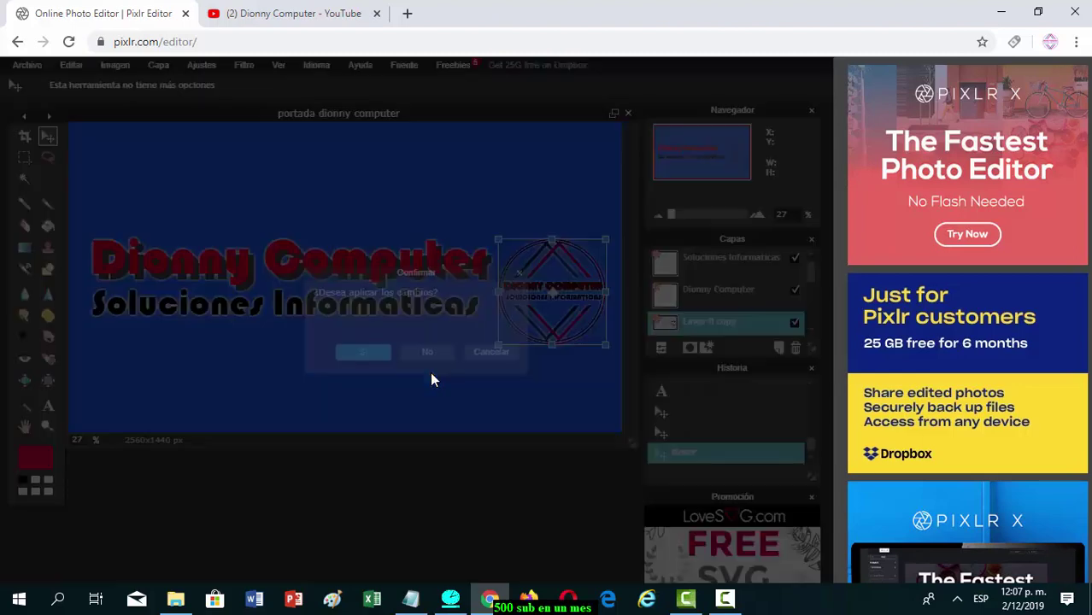
click(363, 352)
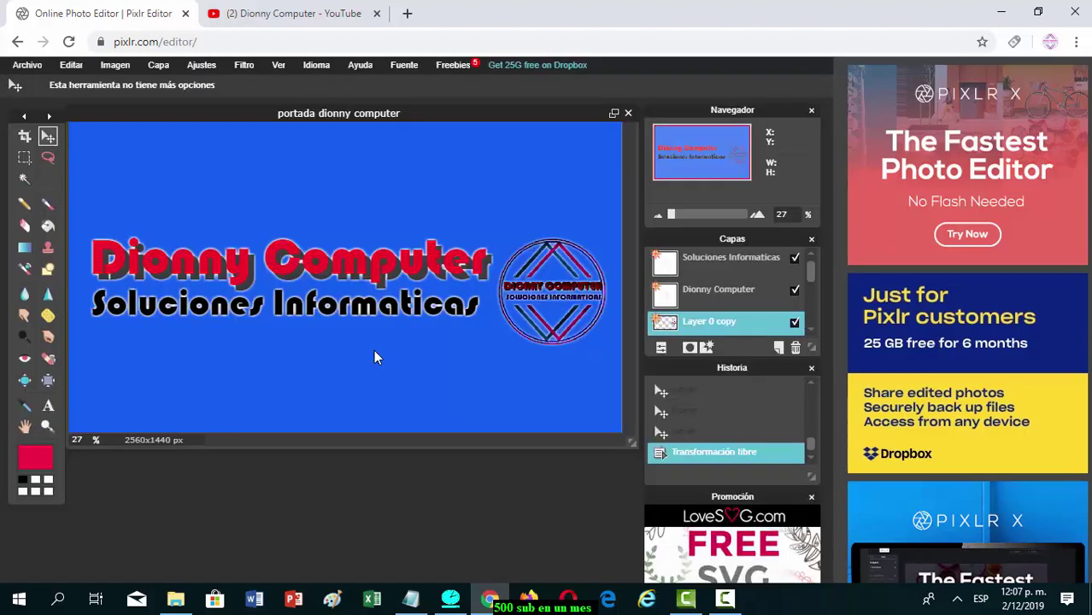
- Save the banner as a JPEG at quality 98, replacing "portada dionny computer.jpg" in the Escritorio folder
click(28, 65)
click(41, 127)
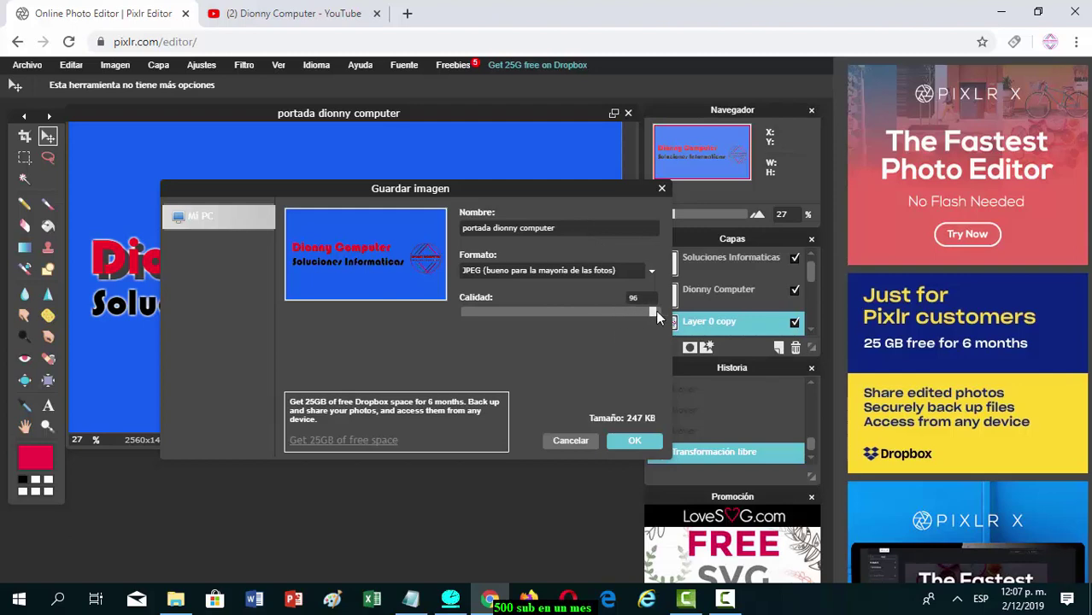
drag(657, 312, 658, 313)
click(632, 441)
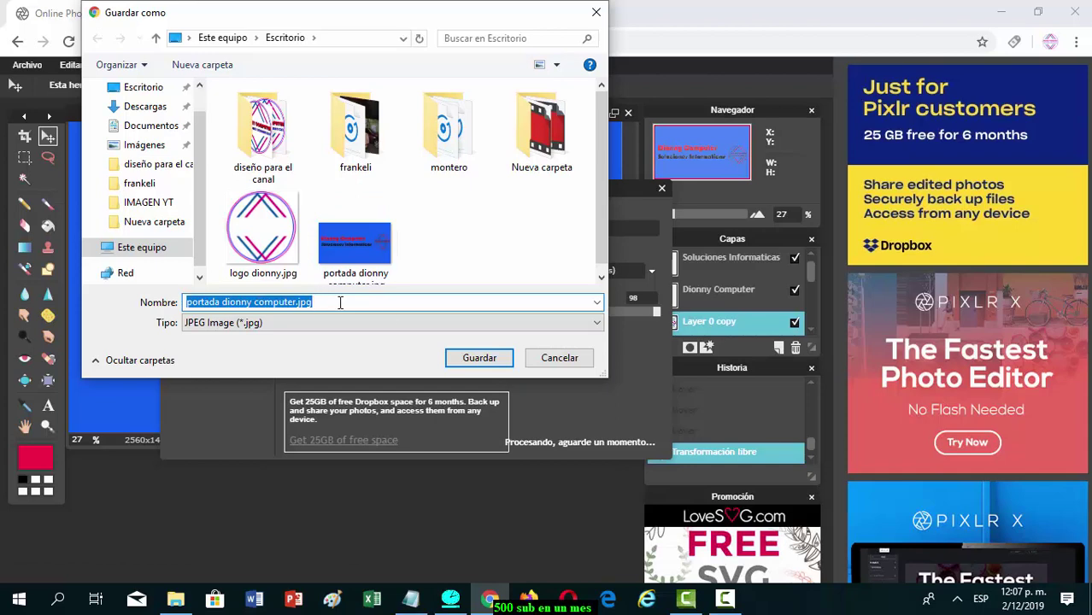
click(471, 350)
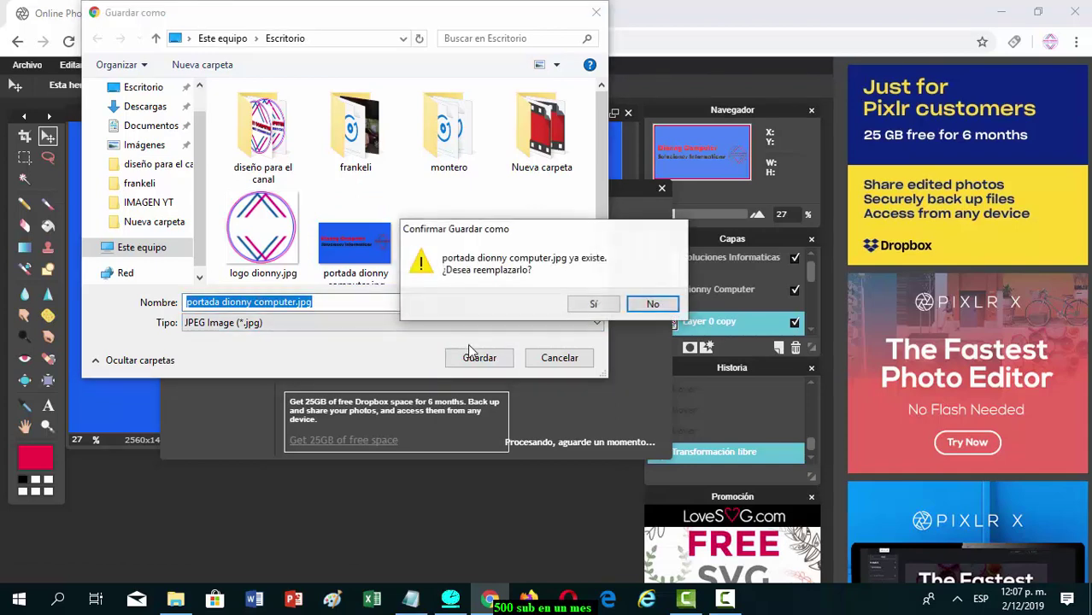
click(593, 304)
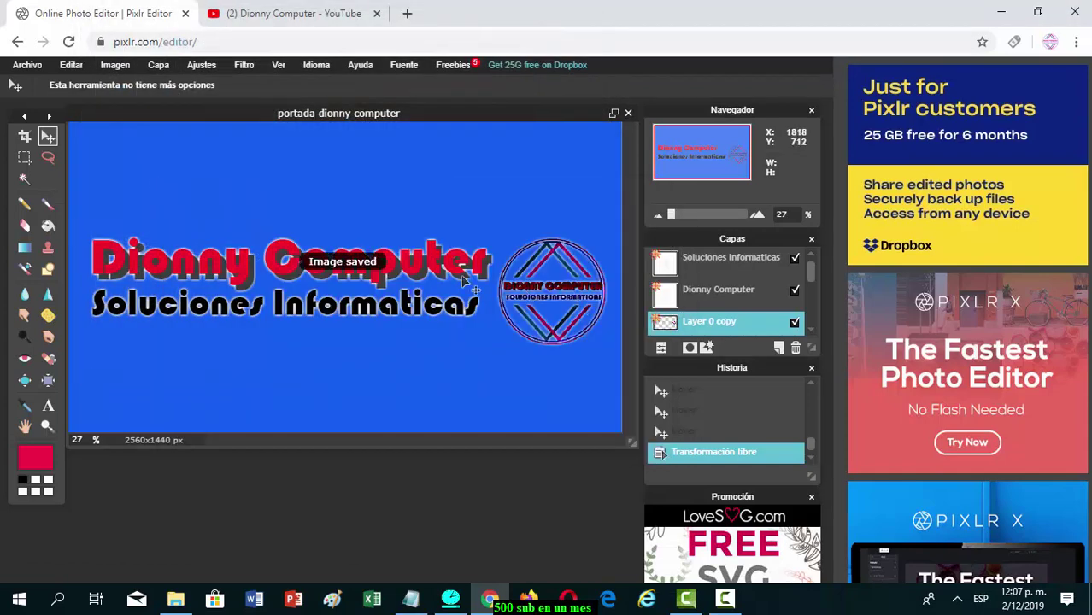
- Switch to YouTube, cancel the pending channel art, and upload the updated "portada dionny computer.jpg" through Modificar el diseño del canal
click(316, 15)
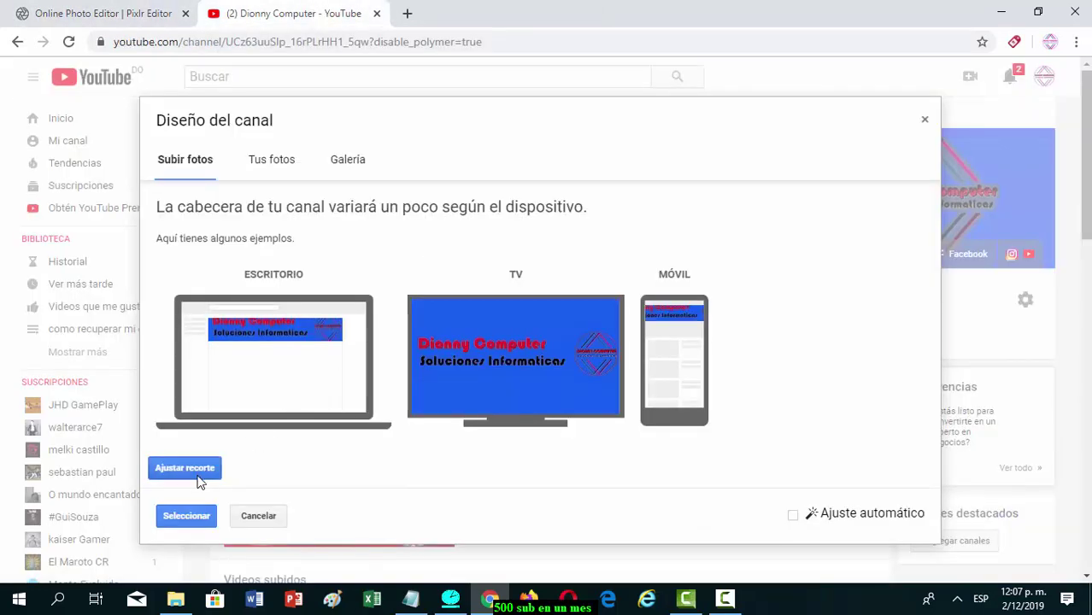
click(248, 518)
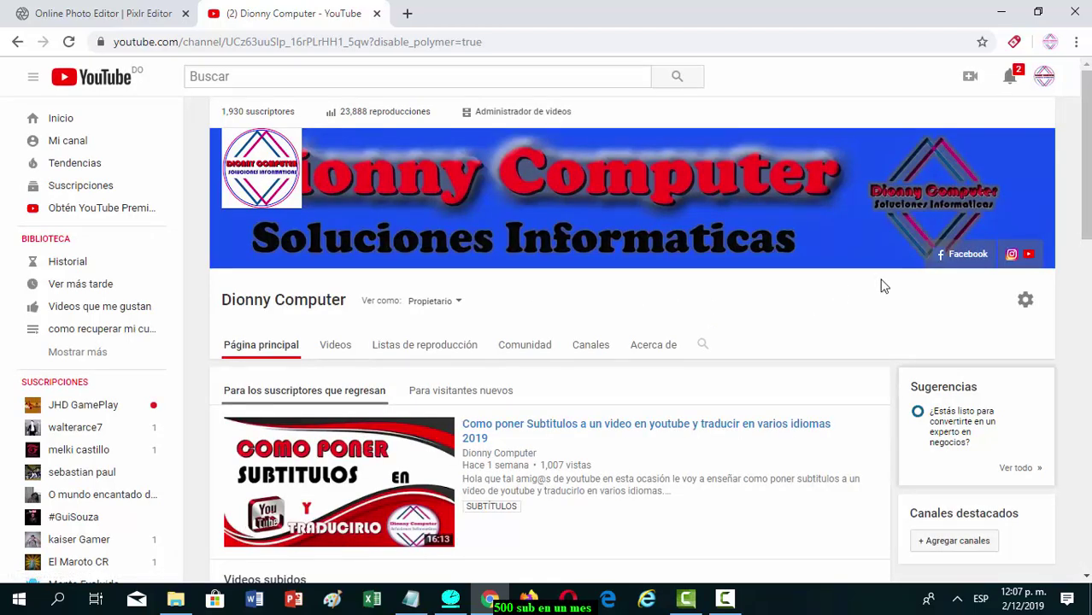
click(1038, 142)
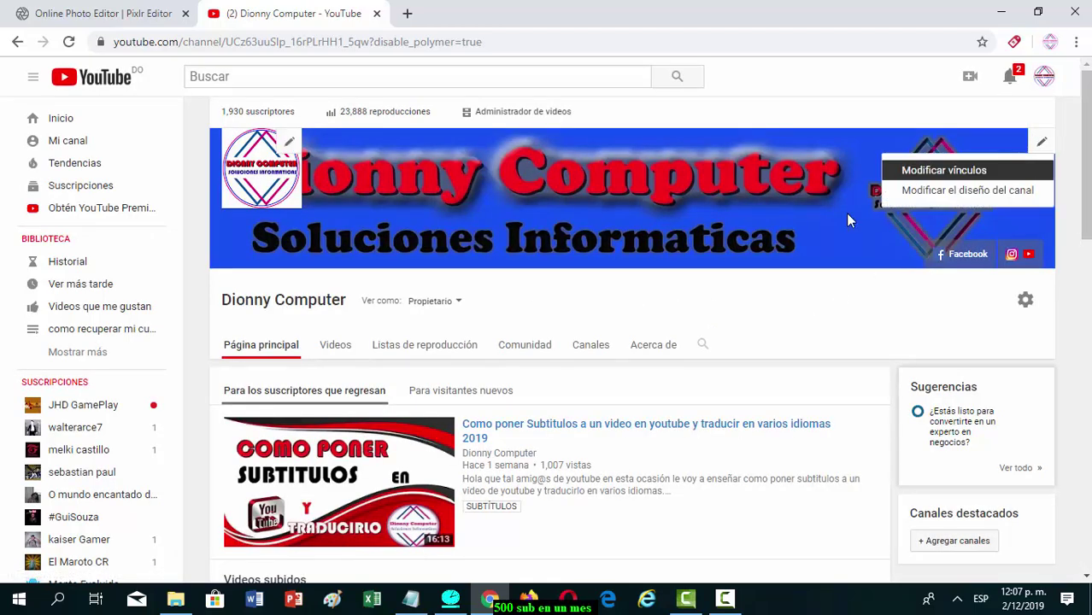
click(925, 192)
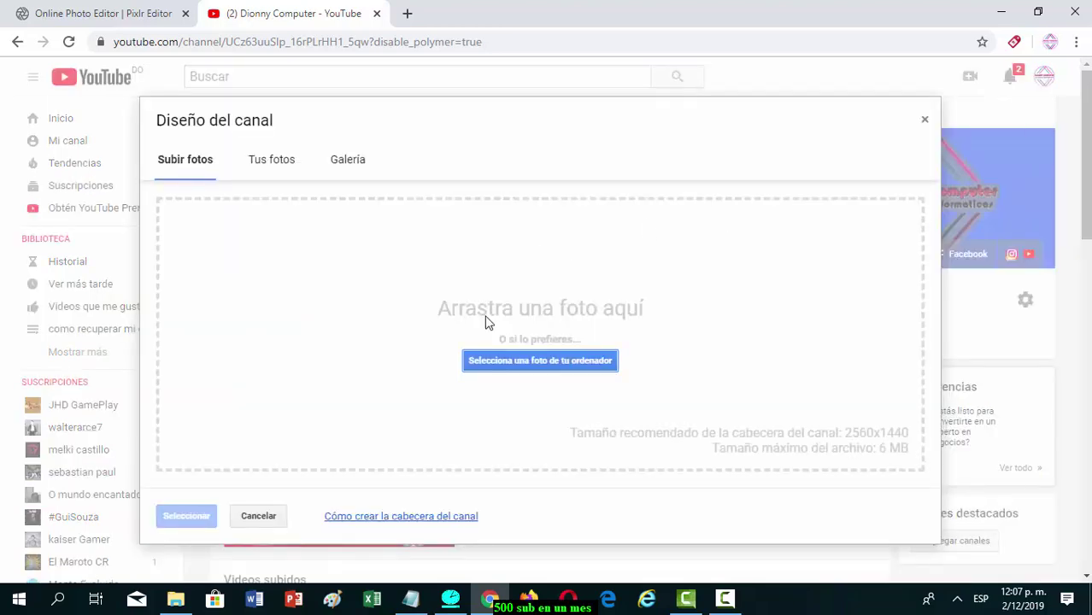
click(516, 366)
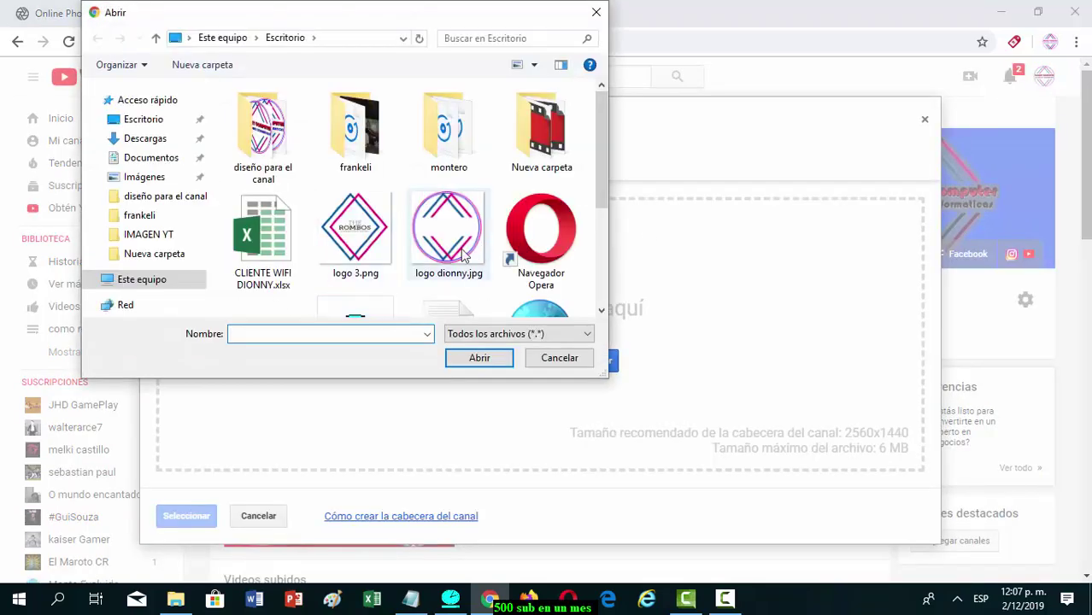
drag(605, 148, 596, 213)
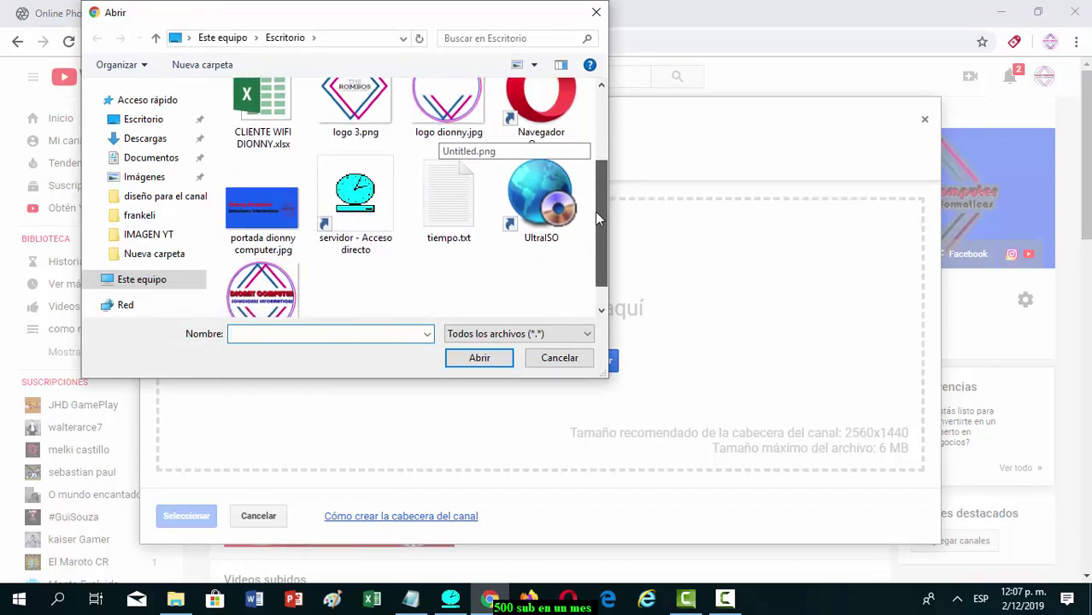
click(270, 215)
click(480, 358)
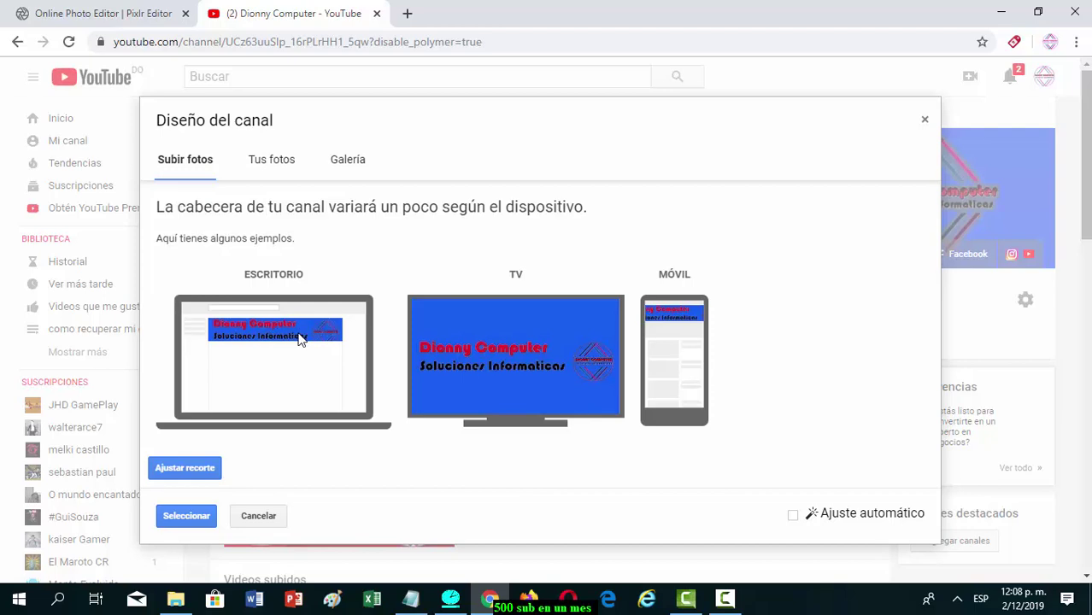
- Return to Pixlr Editor and nudge the "Soluciones Informaticas" text layer slightly up, closer to the title
click(122, 15)
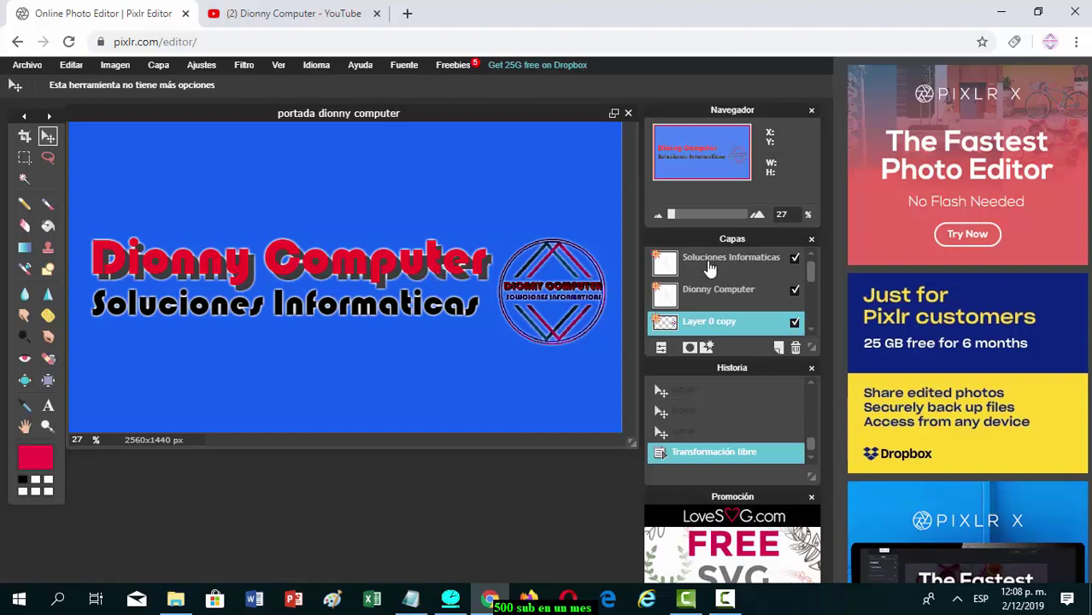
click(708, 295)
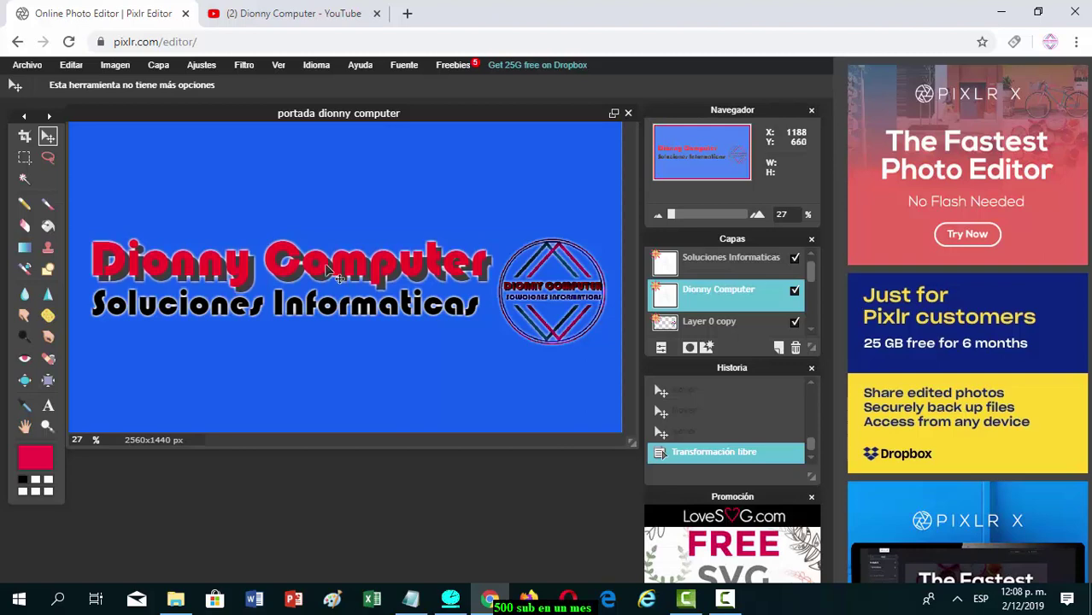
click(707, 267)
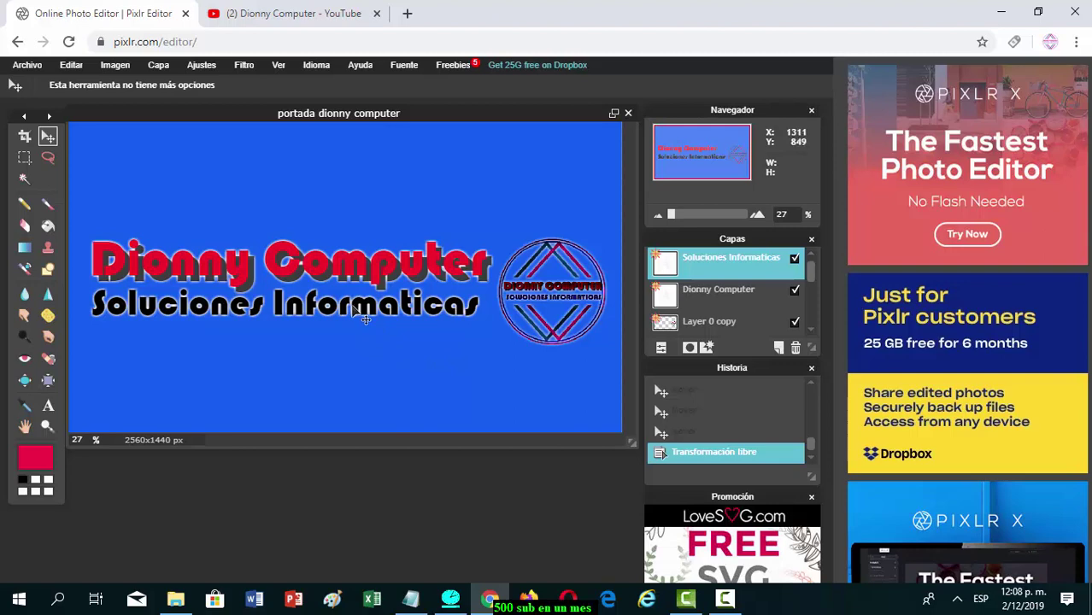
drag(366, 320, 366, 317)
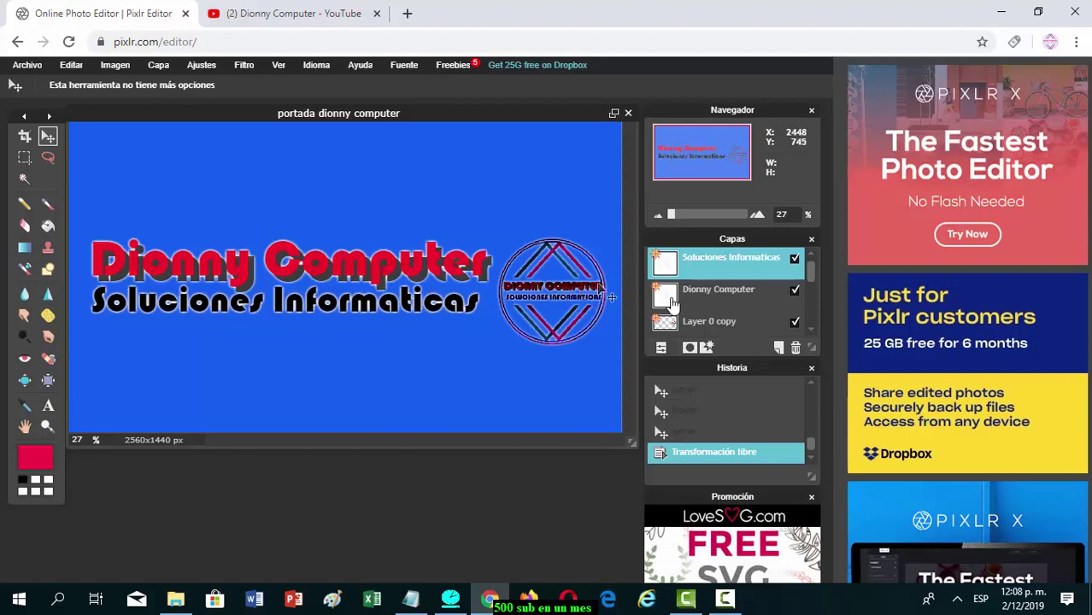
- Shrink the circular logo on "Layer 0 copy" further with Free Transform and apply the change
click(689, 323)
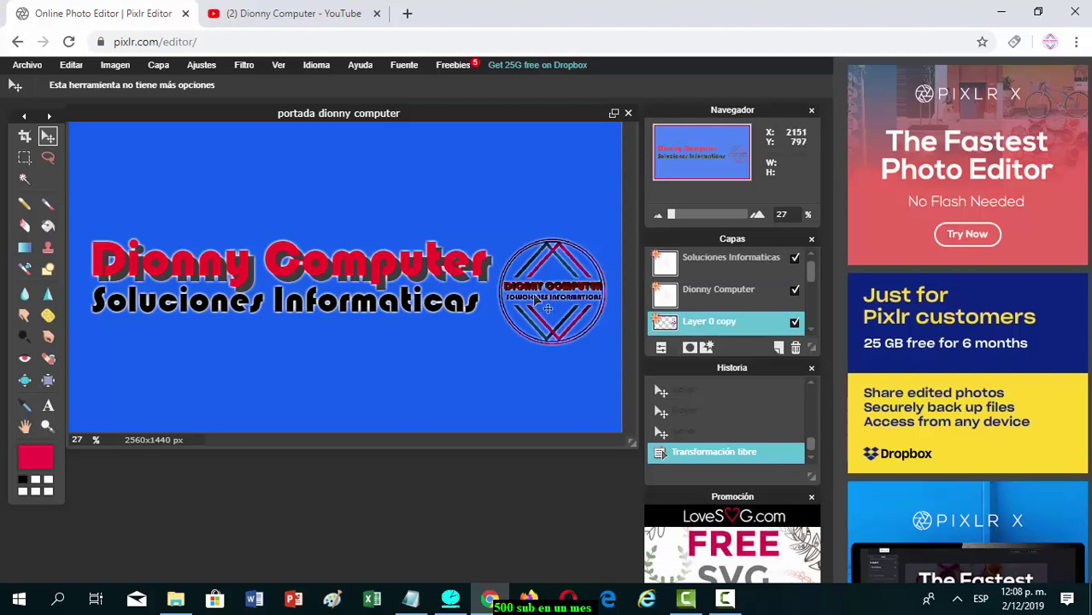
click(73, 66)
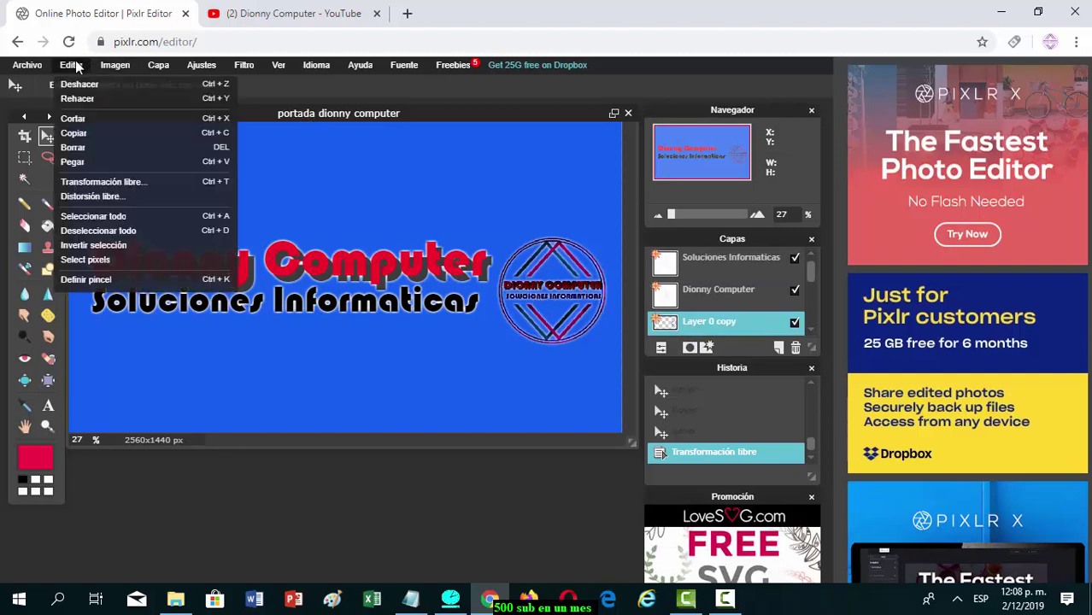
click(89, 181)
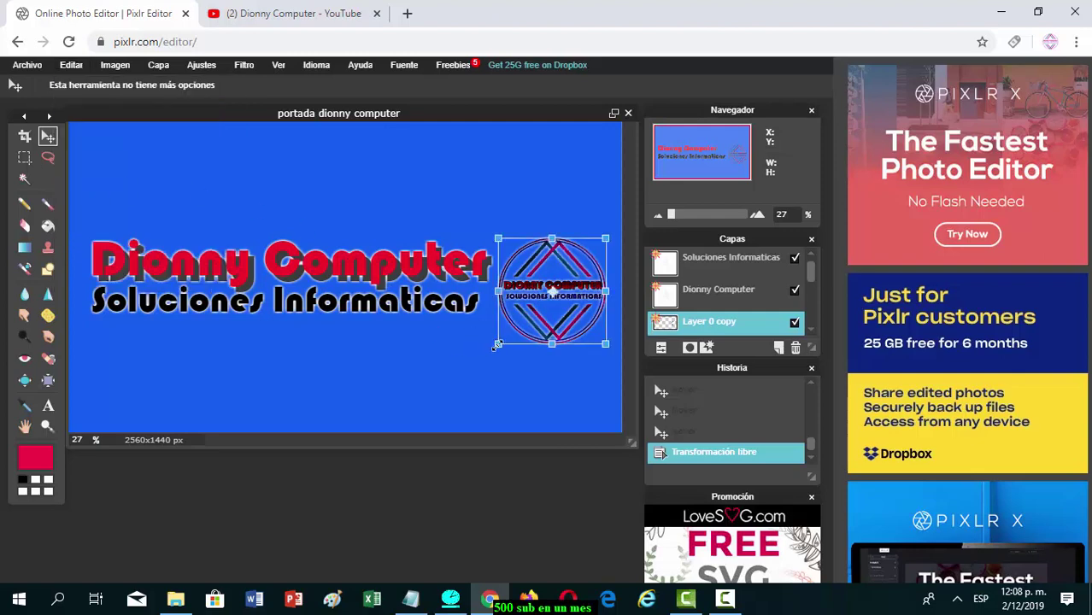
drag(496, 345, 529, 308)
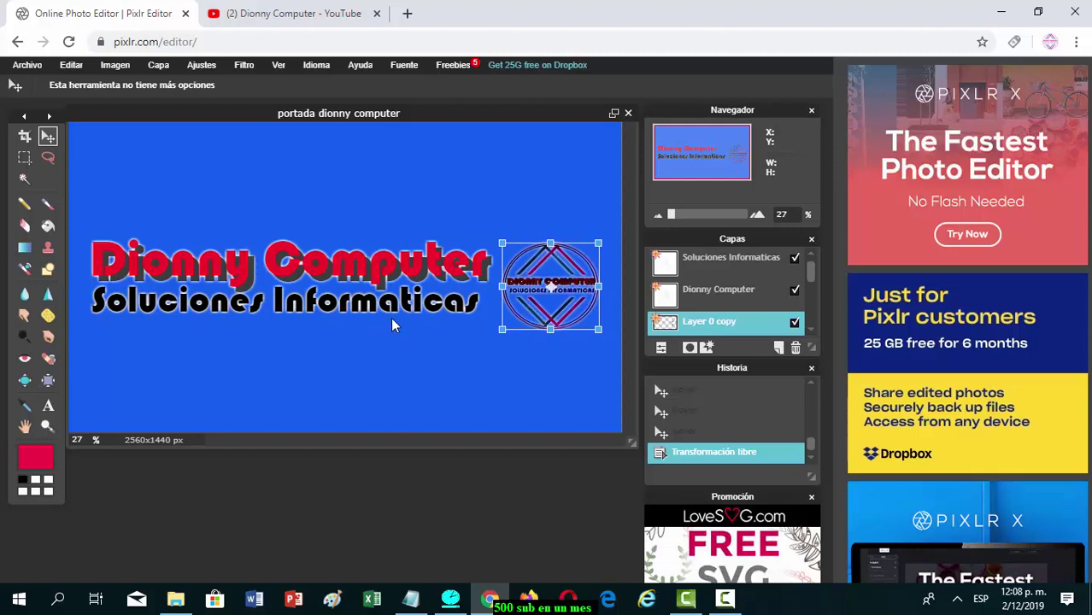
drag(502, 331, 503, 328)
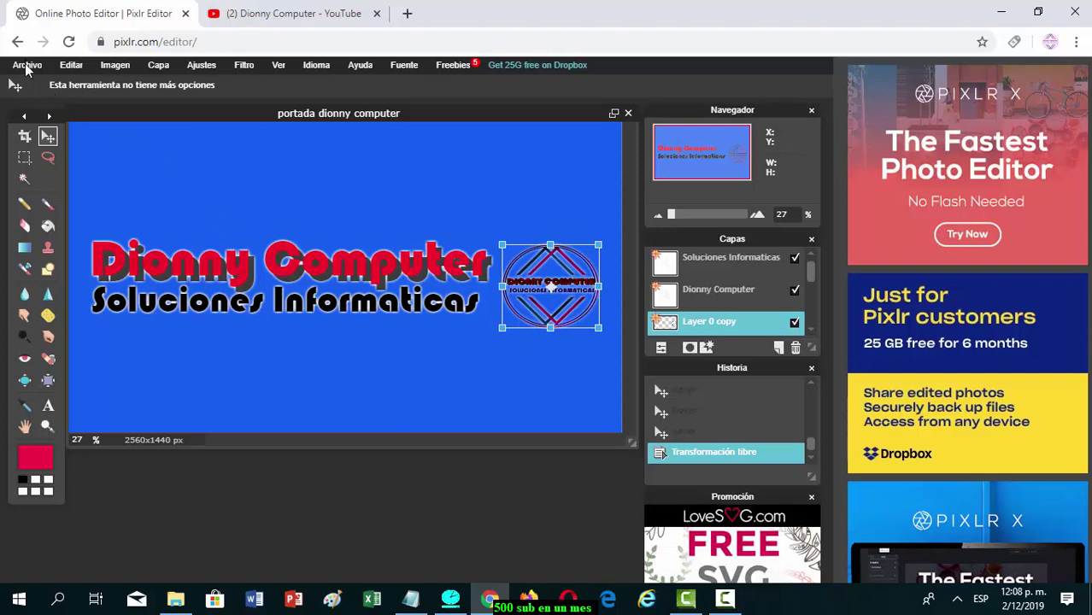
click(176, 159)
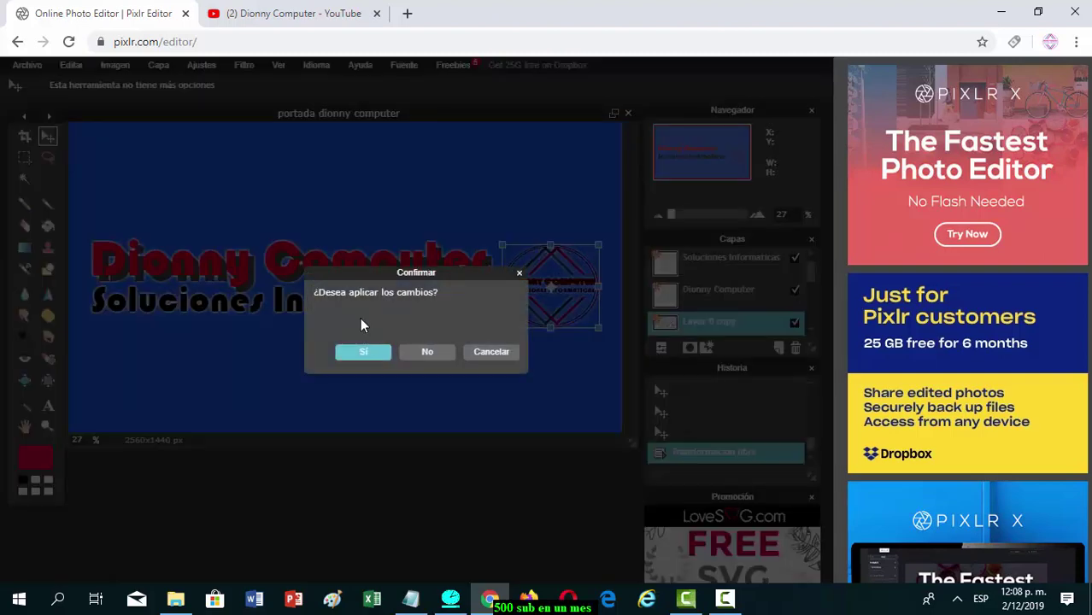
click(363, 352)
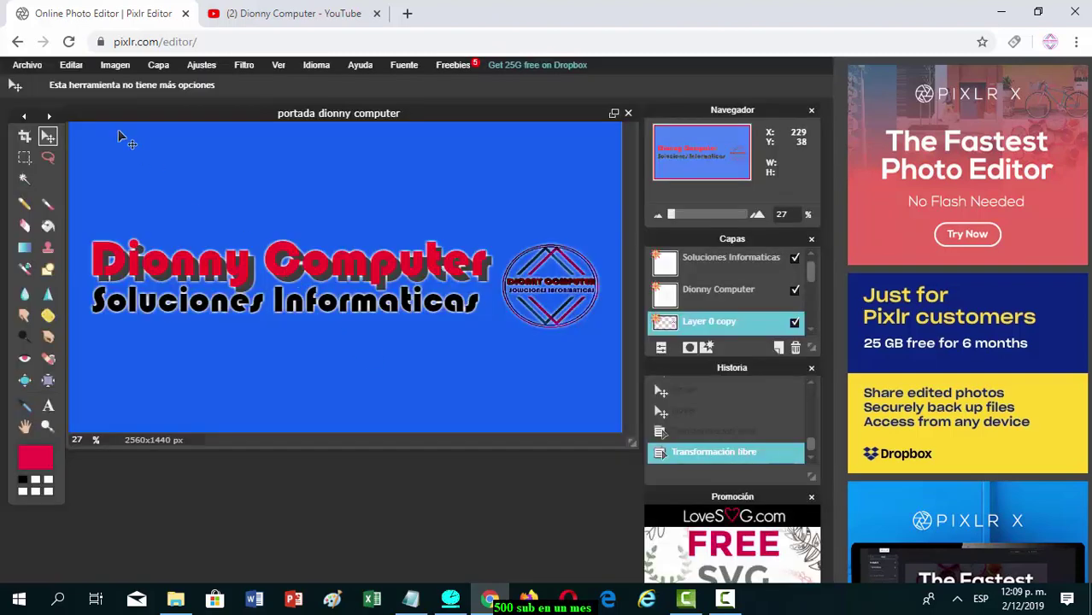
- Save the banner as a JPEG at quality 100, replacing "portada dionny computer.jpg" in the Escritorio folder
click(28, 66)
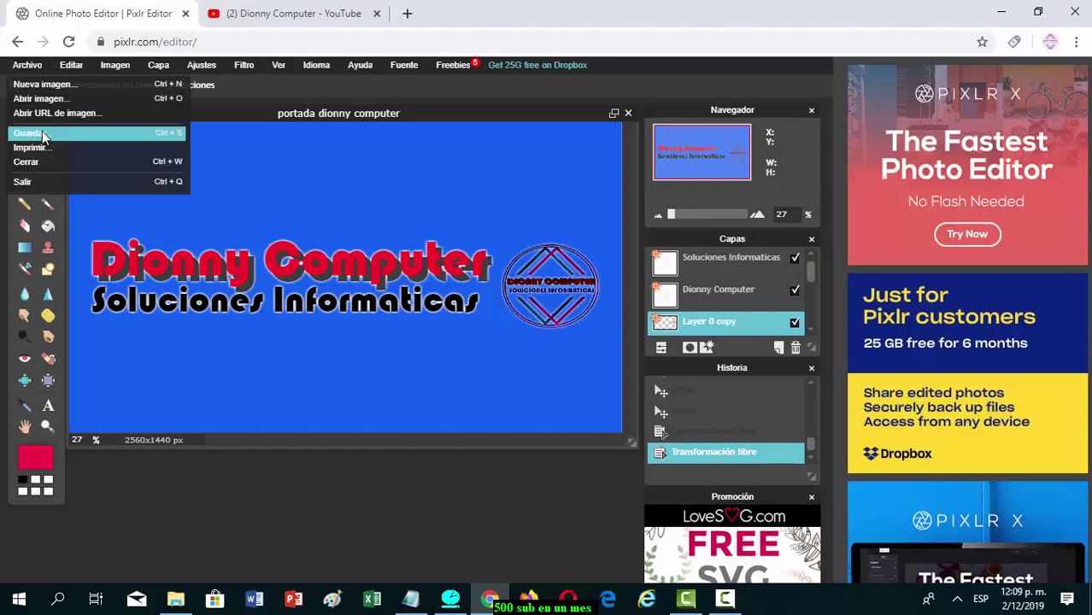
click(44, 136)
key(Return)
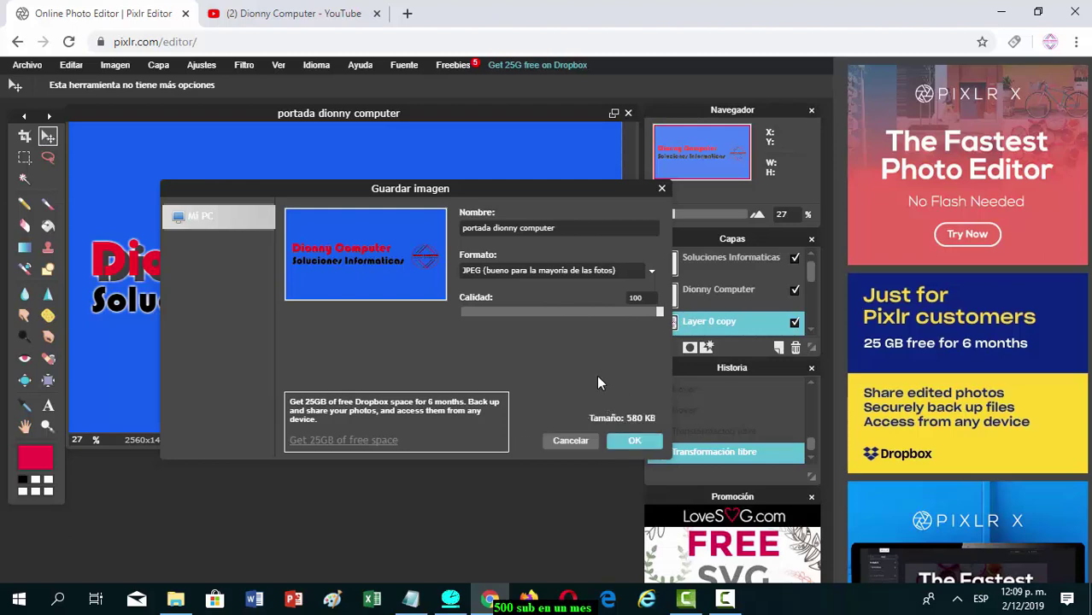
click(637, 441)
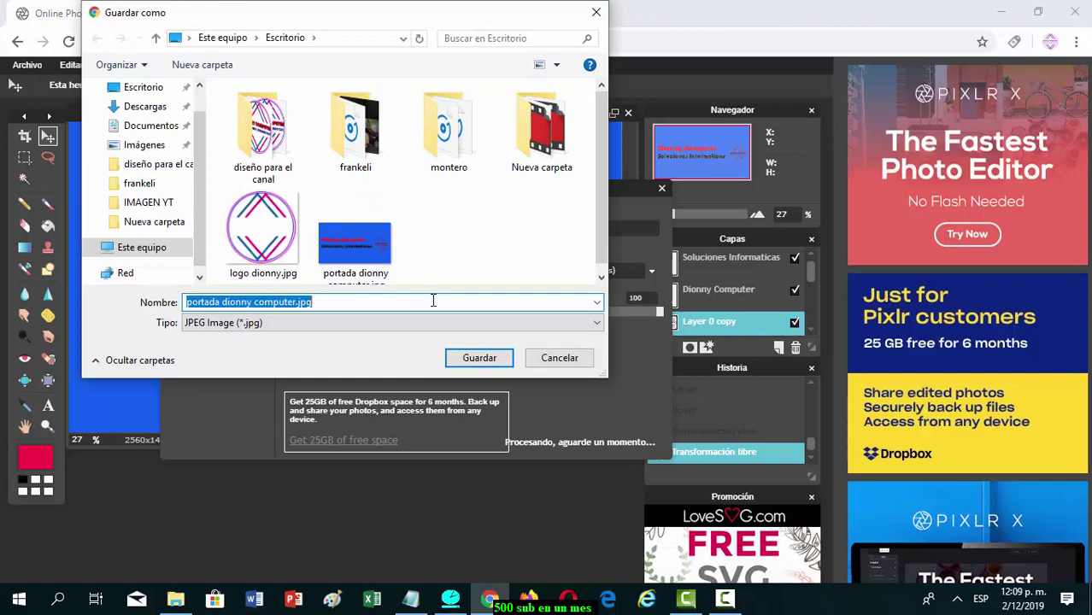
click(462, 354)
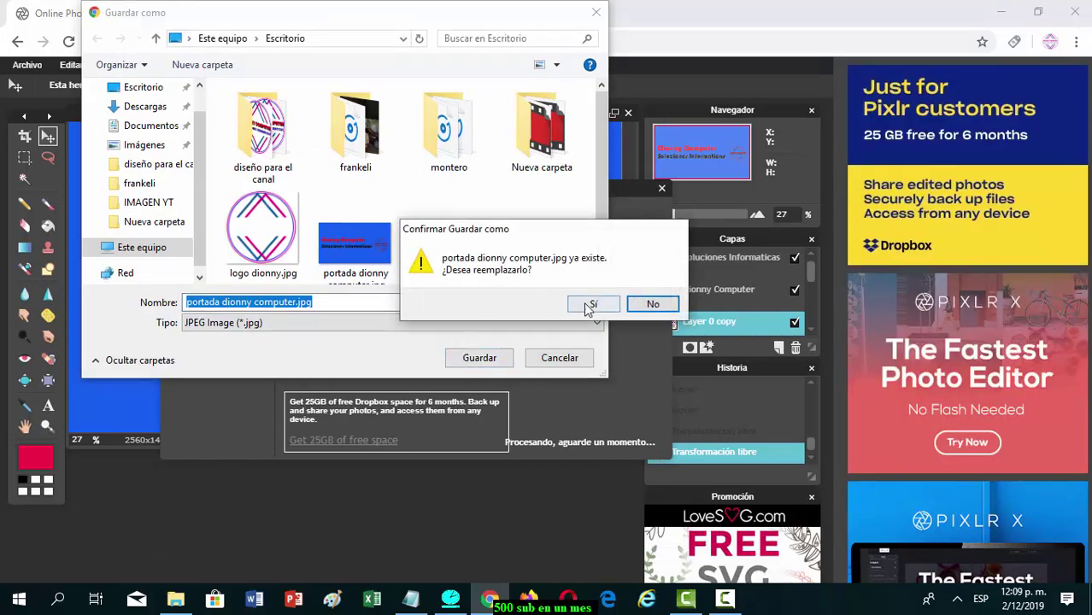
click(588, 304)
- Switch to YouTube, upload the updated "portada dionny computer.jpg" from Escritorio through Modificar el diseño del canal, and apply it as channel art
key(ctrl+Tab)
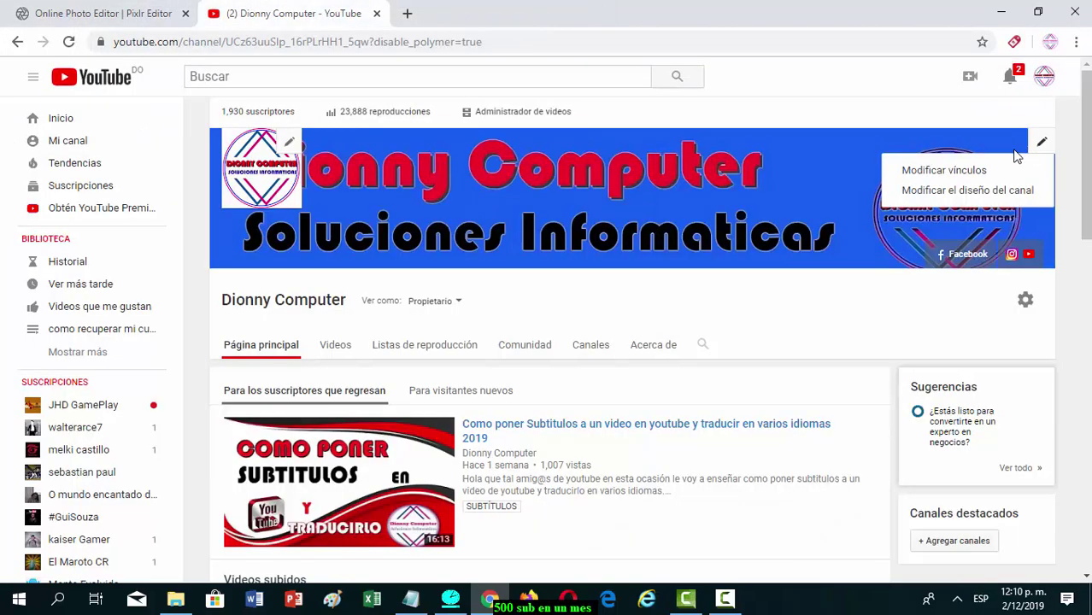
click(971, 188)
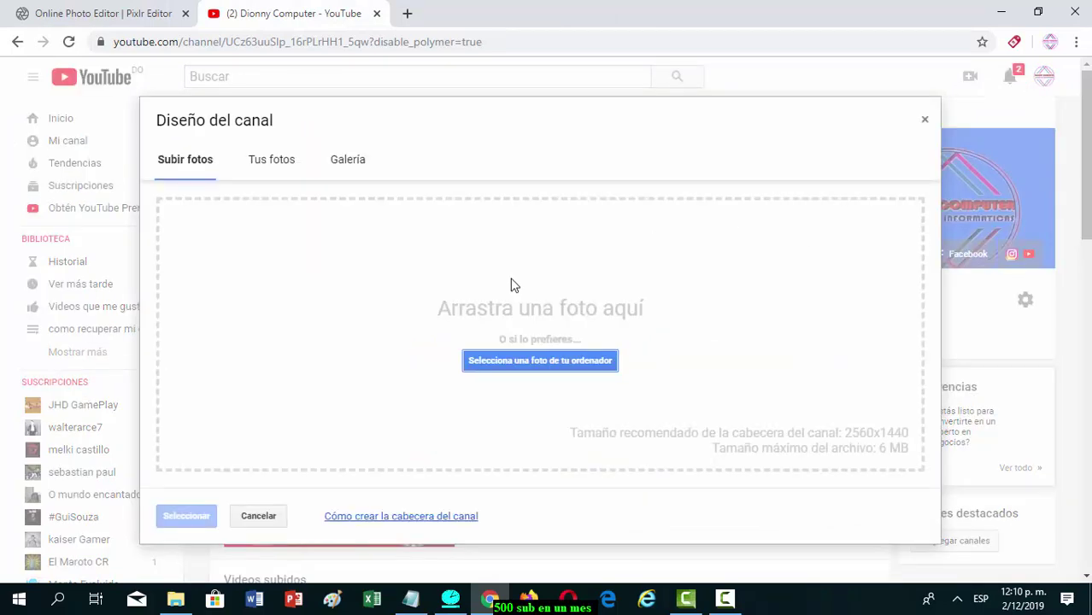
click(516, 369)
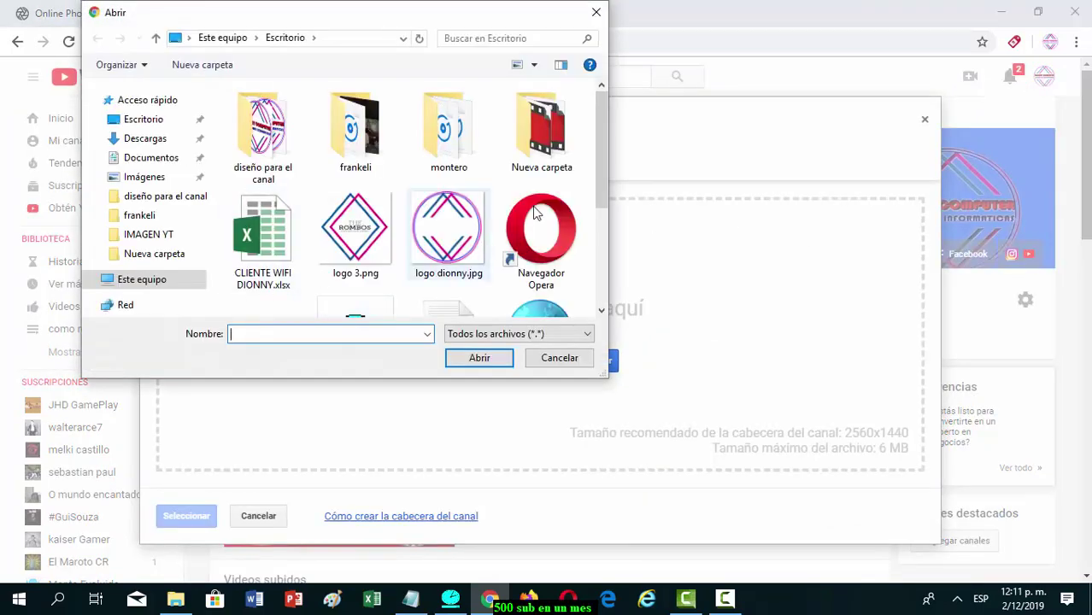
drag(604, 158, 600, 201)
click(261, 248)
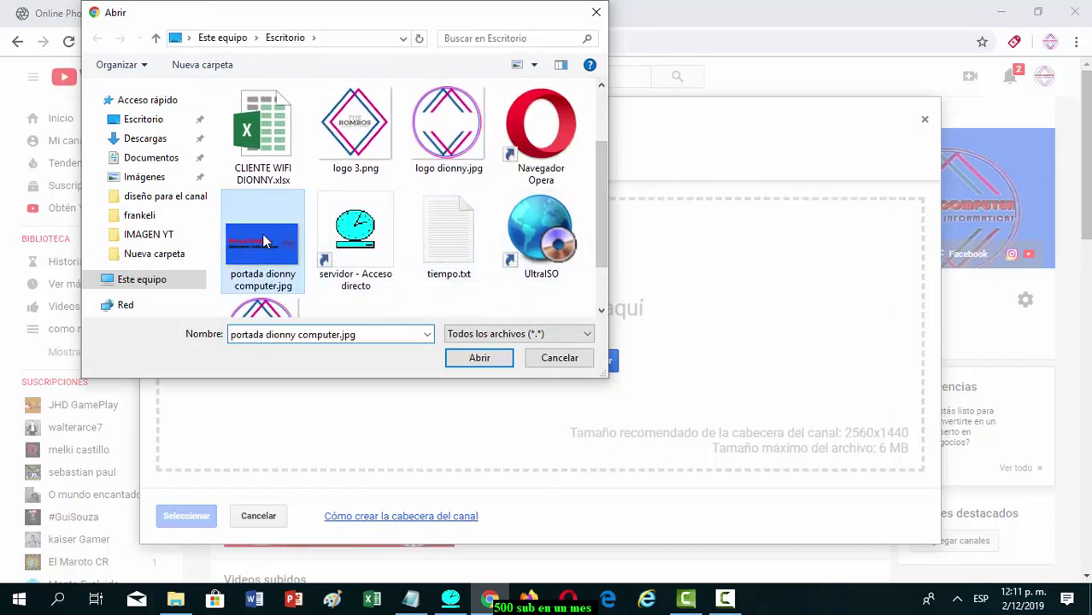
click(480, 359)
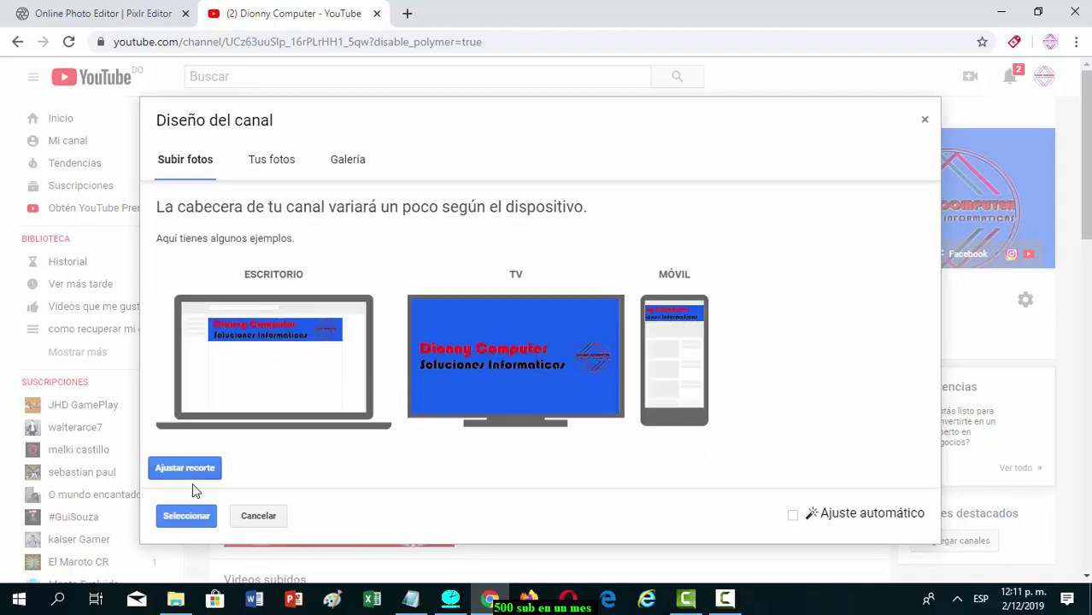
click(195, 518)
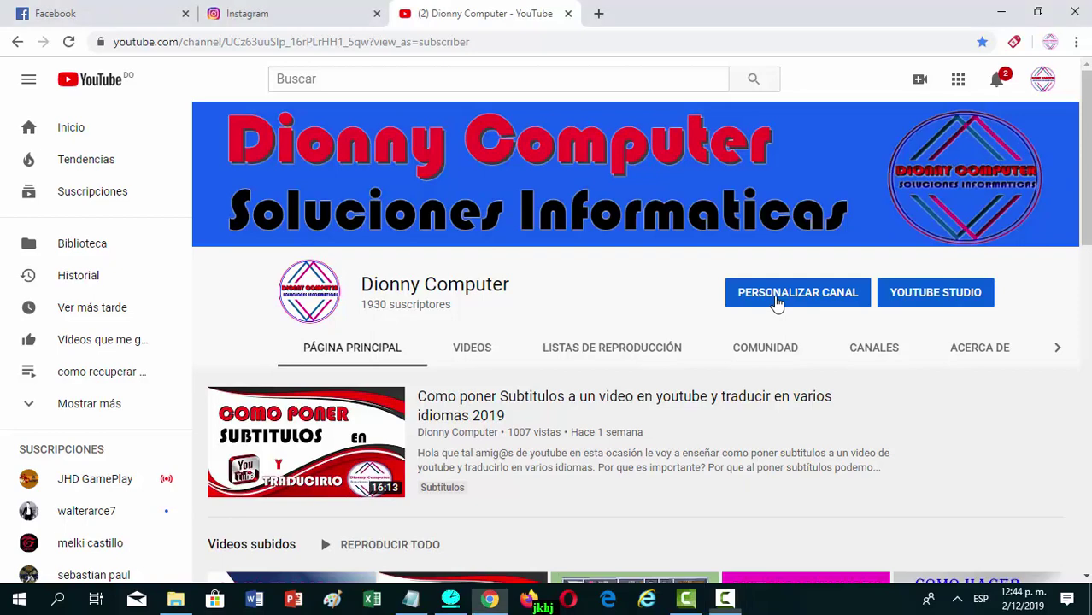
- Enter the channel's customization mode and open Modificar vínculos at the Vínculos personalizados section
click(778, 303)
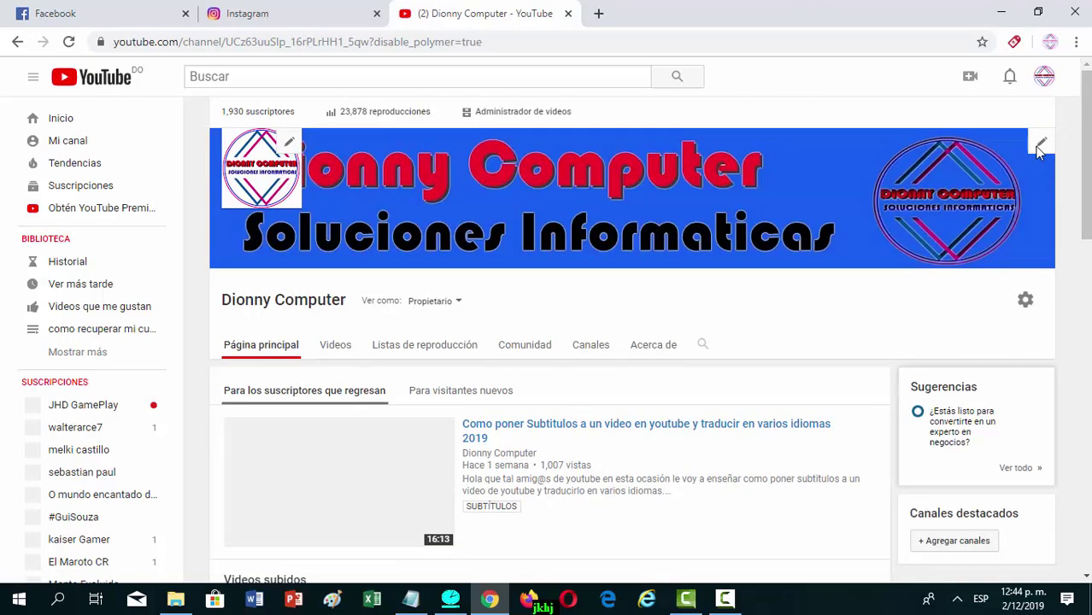
click(1041, 145)
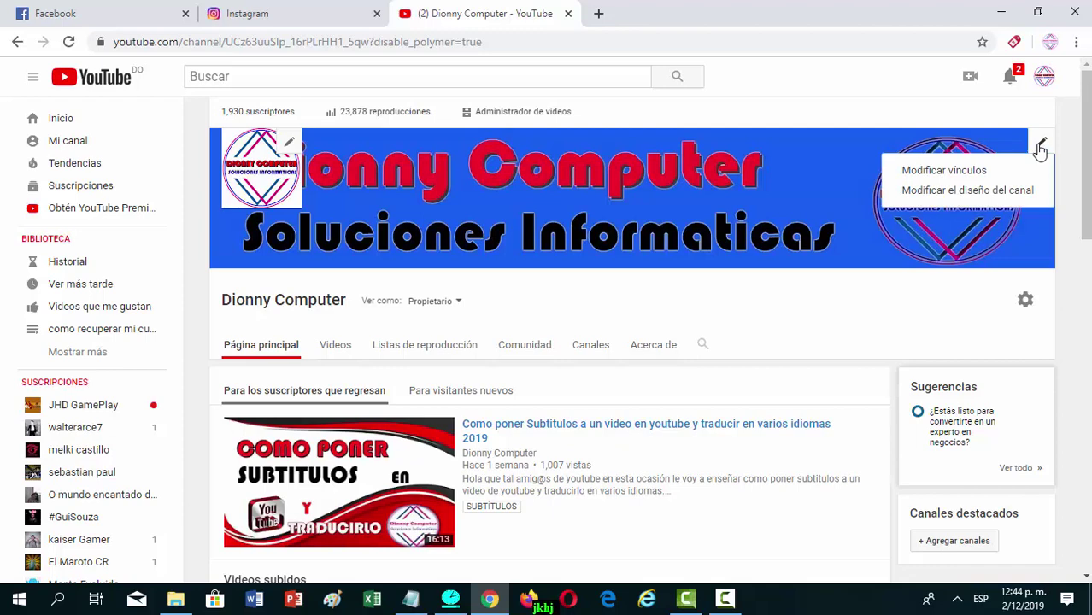
click(987, 175)
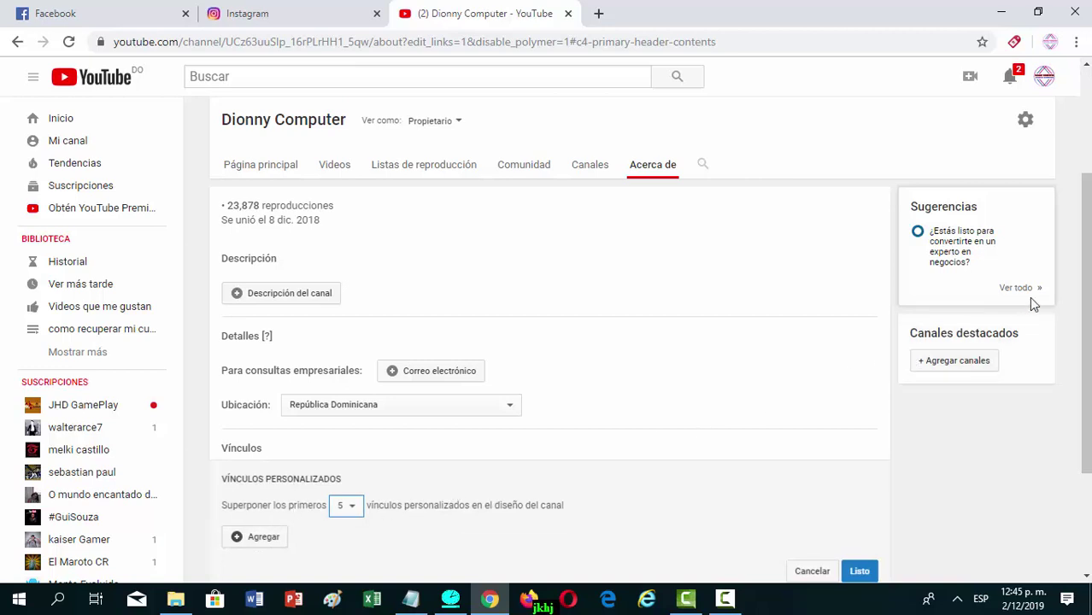
drag(1088, 259, 1086, 310)
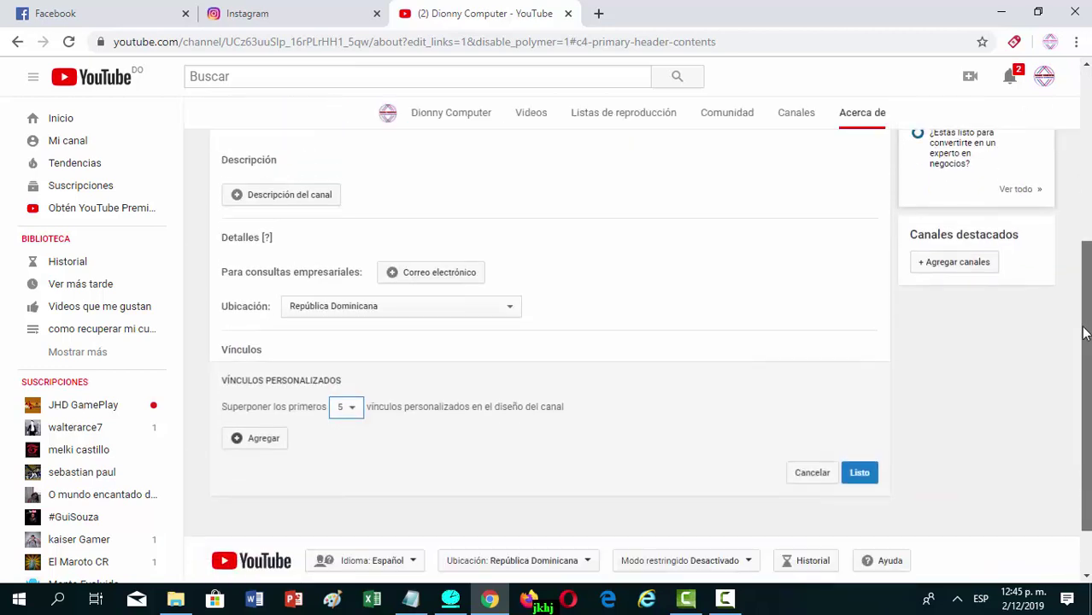